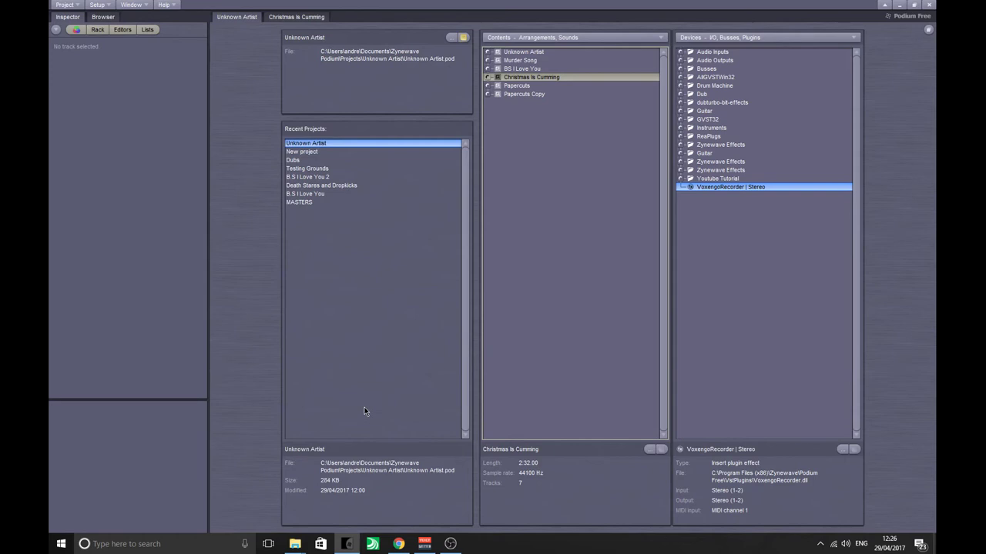
Step: Open the Audio/MIDI setup and review the audio driver type, ASIO interface, sample rate and active channels
key("Tab")
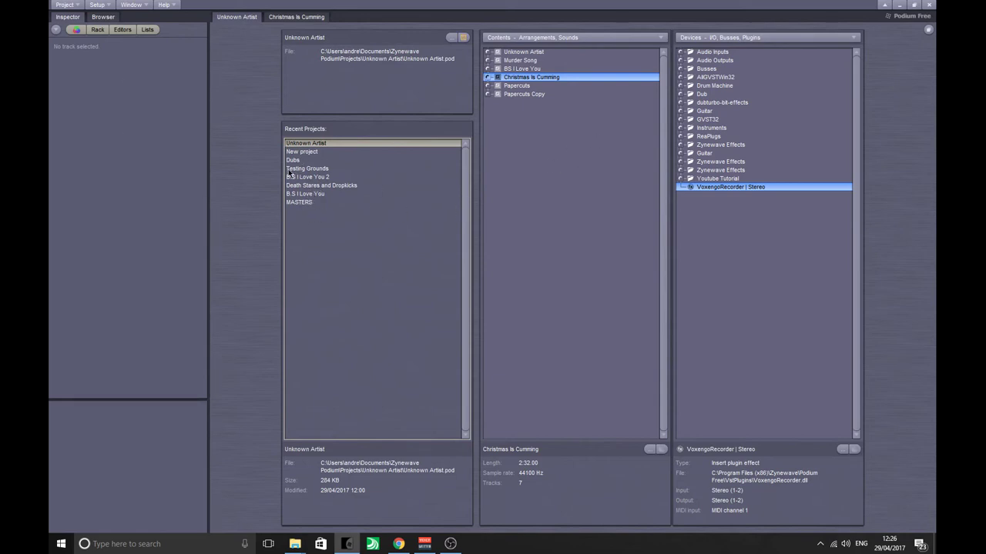
left_click(112, 6)
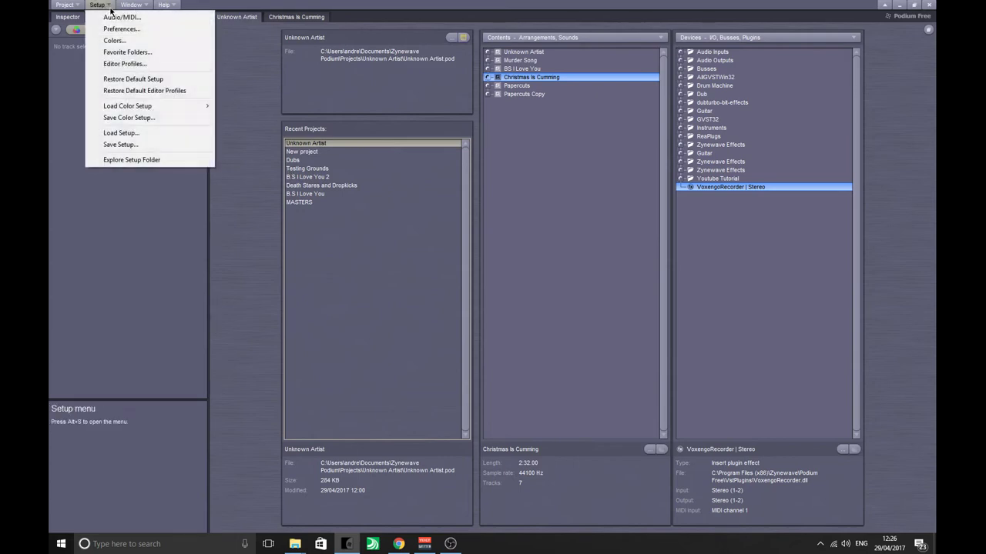
left_click(114, 17)
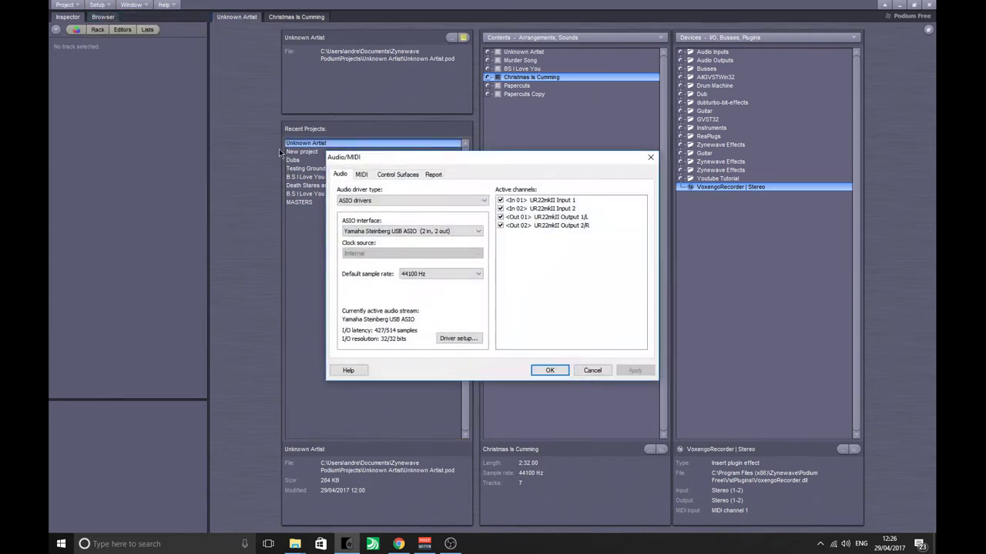
left_click_drag(404, 154, 331, 71)
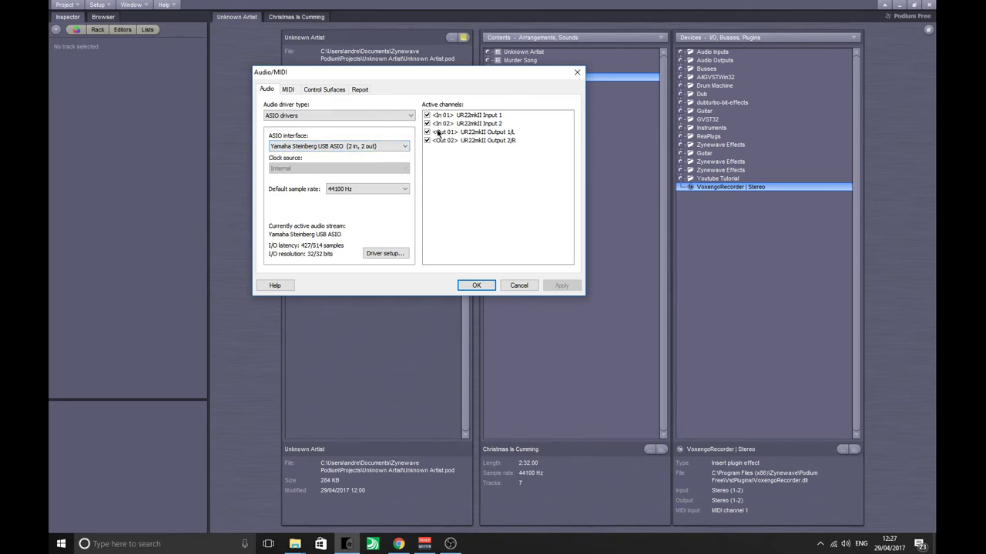
Step: Review the sample rate and ASIO buffer size options in the Yamaha Steinberg USB driver setup
left_click(385, 255)
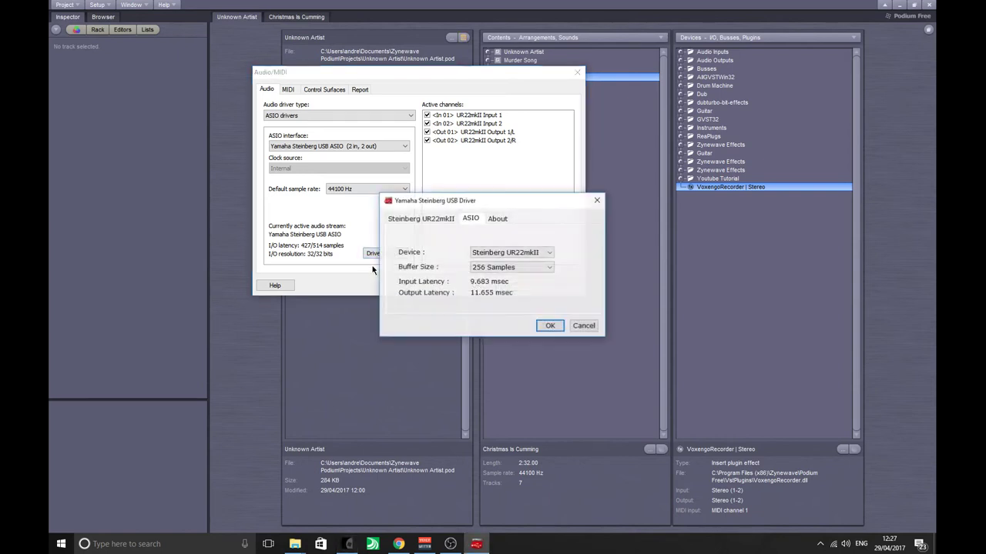
left_click(427, 220)
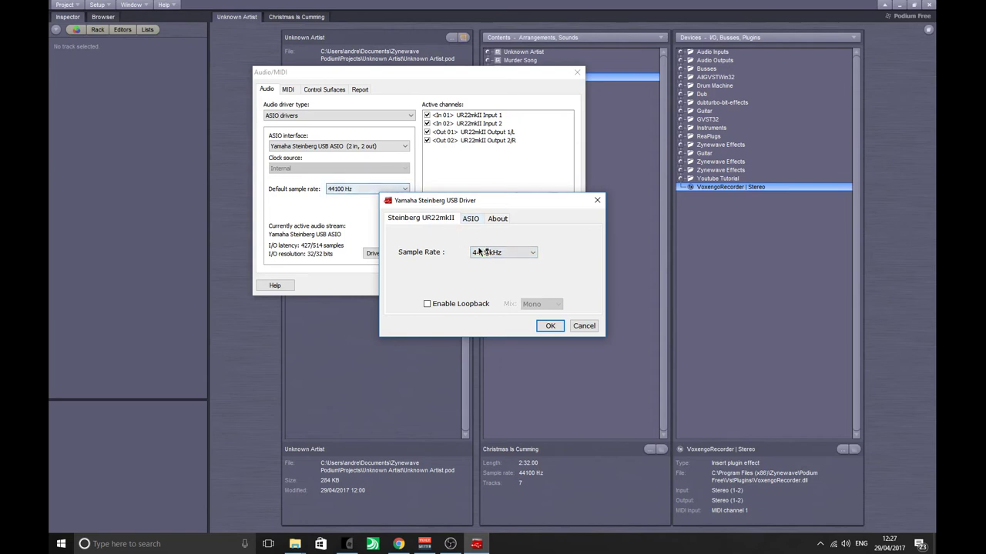
left_click(473, 220)
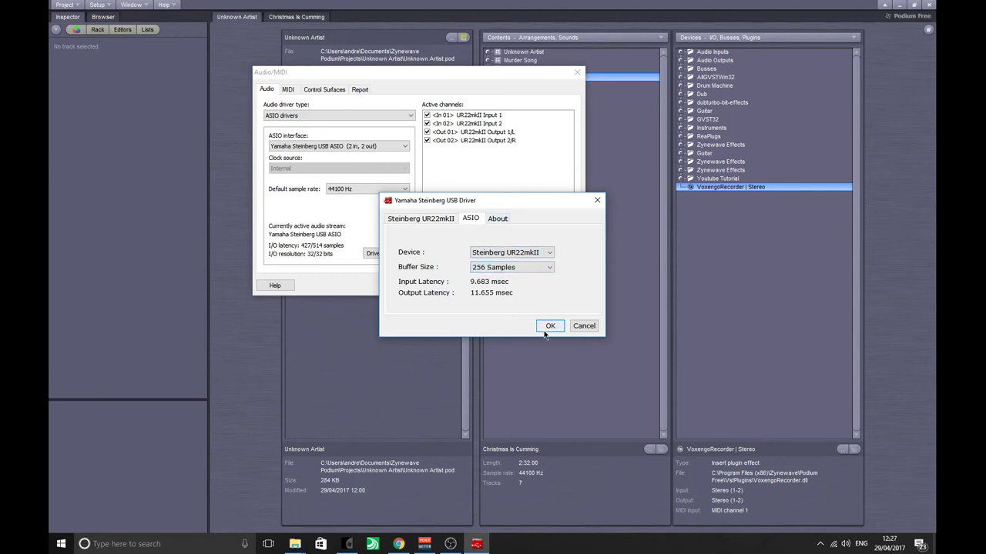
left_click(548, 267)
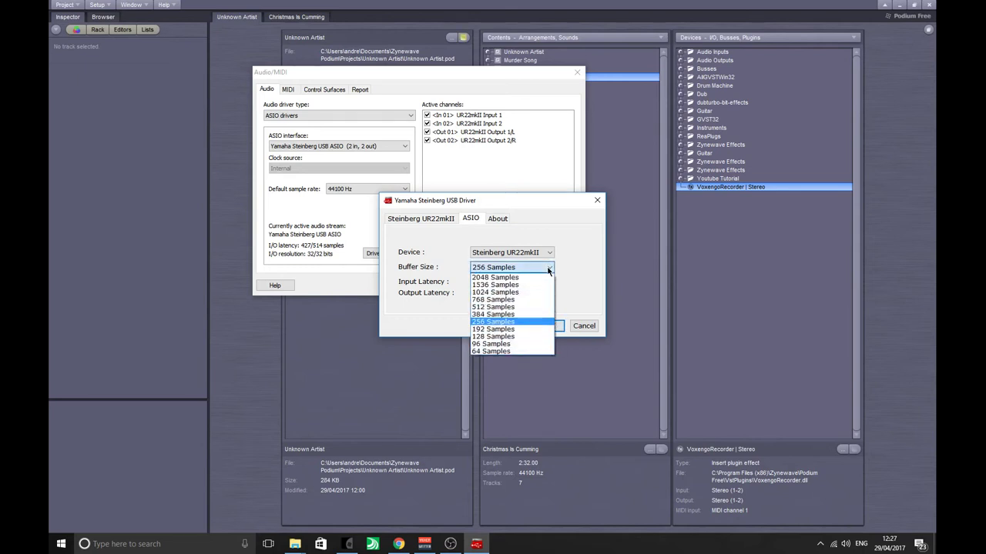
left_click(549, 268)
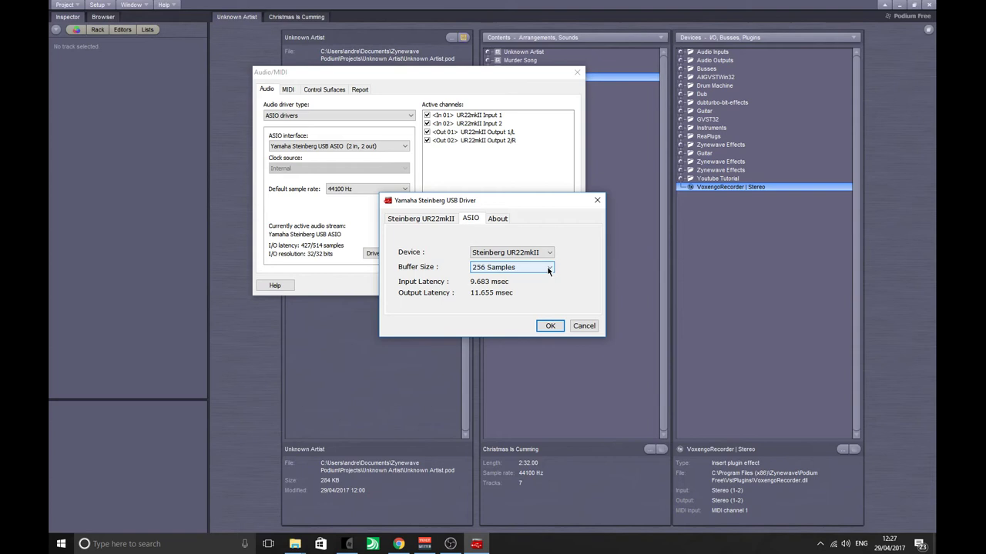
left_click(551, 327)
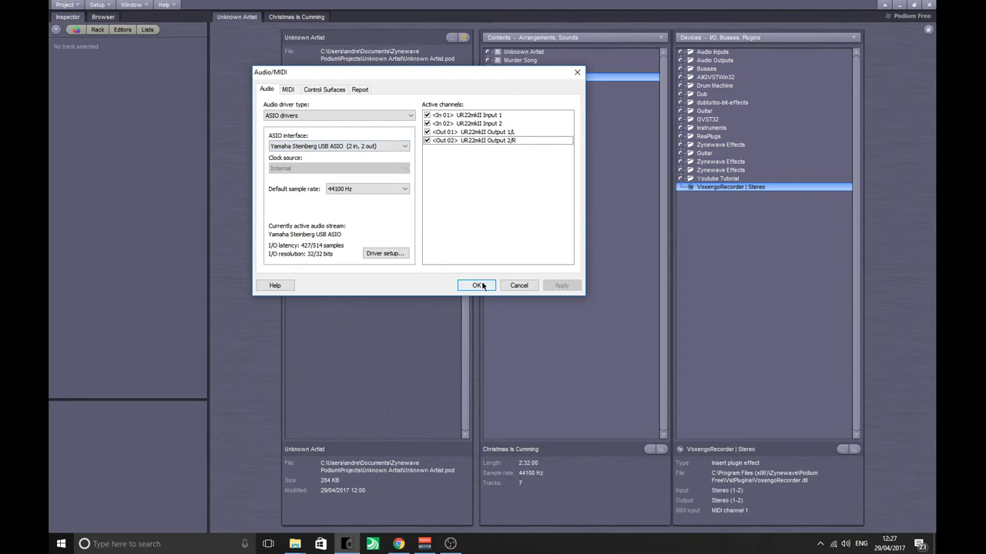
Step: Review the MIDI interfaces and control surface assignments, and close the Audio/MIDI setup
left_click(285, 90)
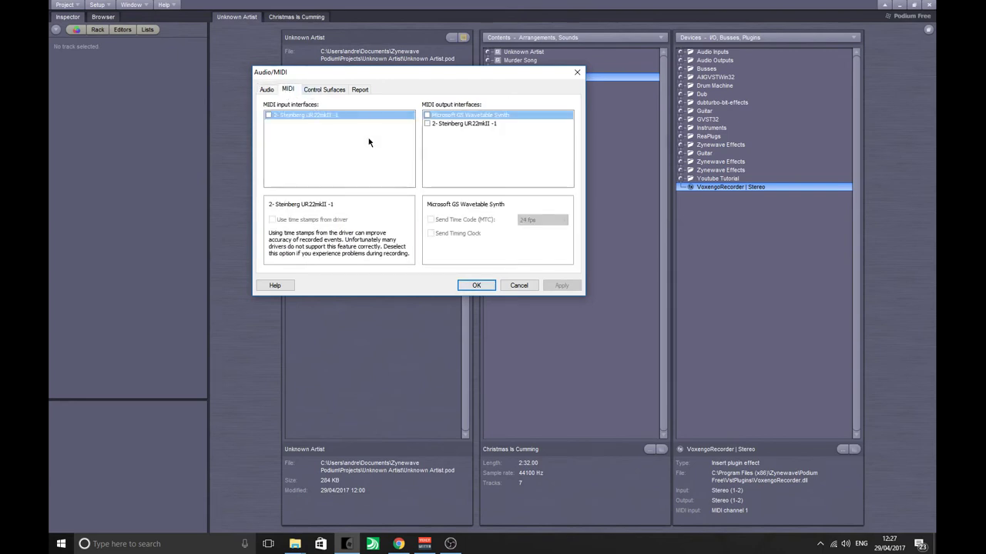
left_click(325, 90)
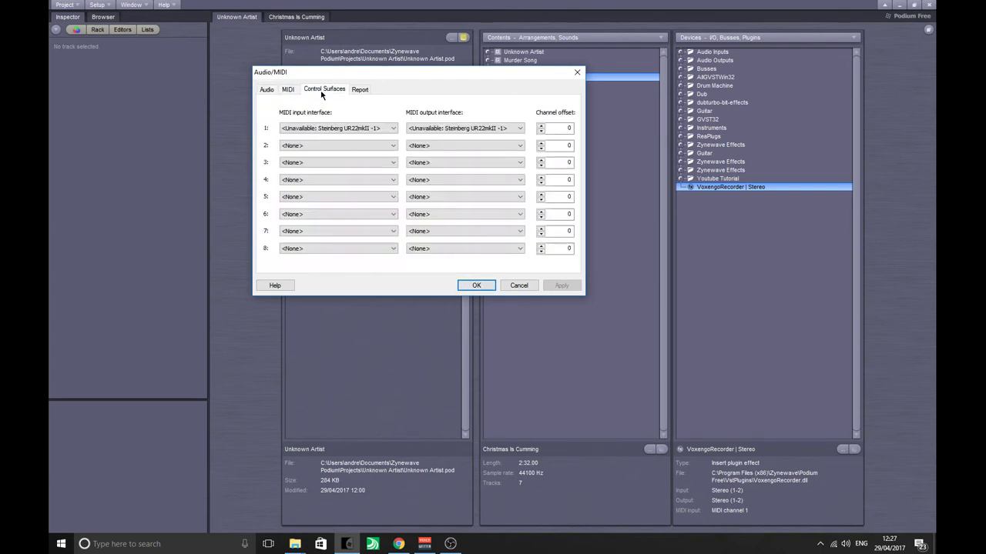
left_click(471, 287)
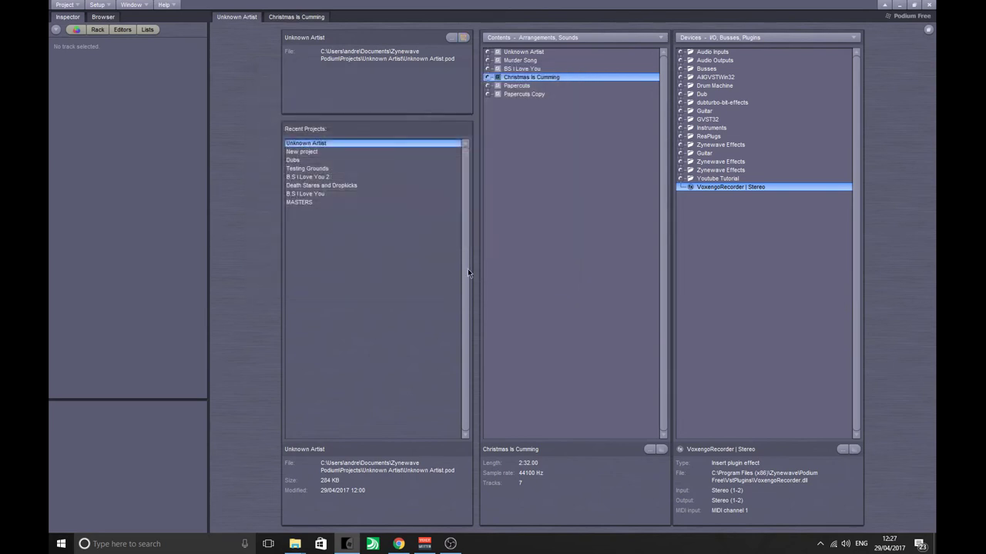
Step: Open the plugin preferences and examine the first VST plugin scan folder path
left_click(97, 4)
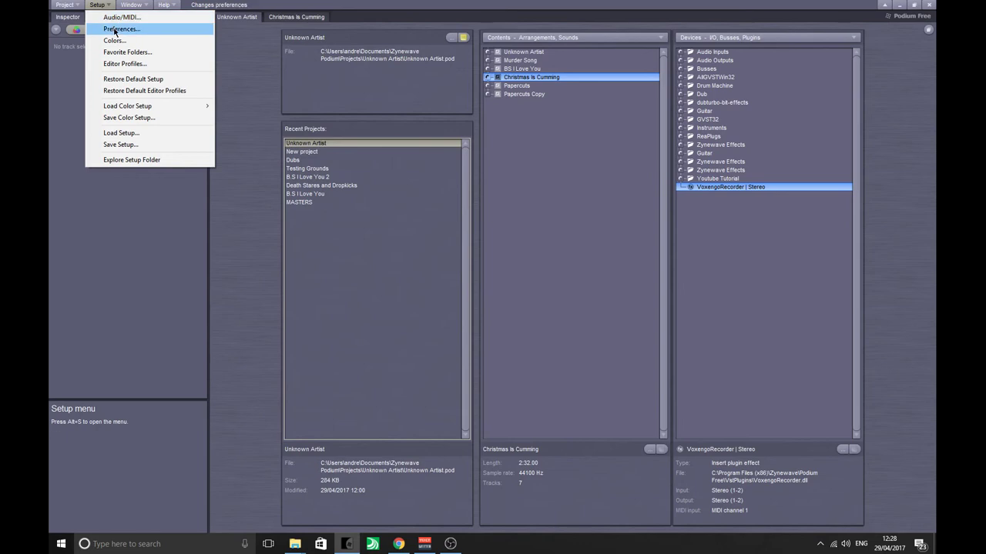
left_click(122, 28)
left_click(565, 170)
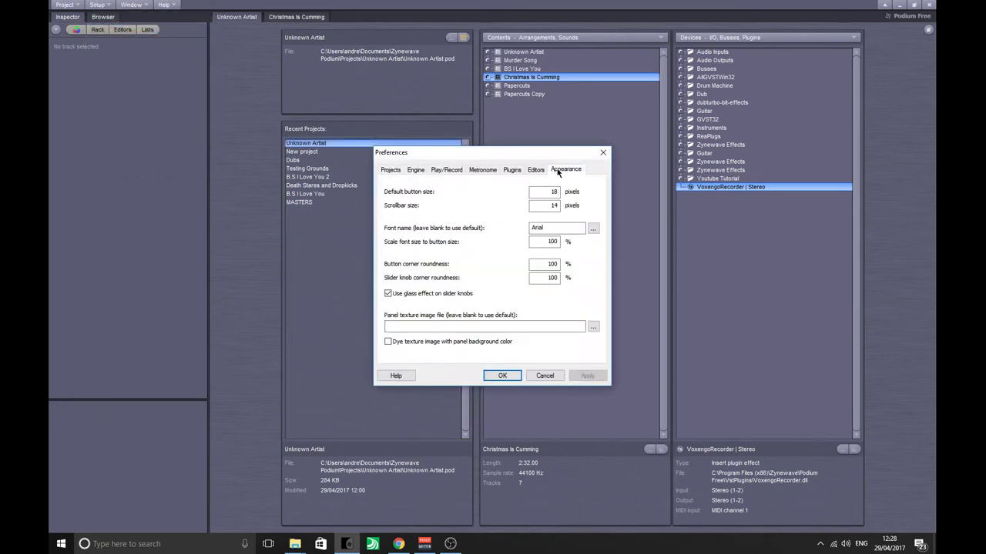
left_click(510, 171)
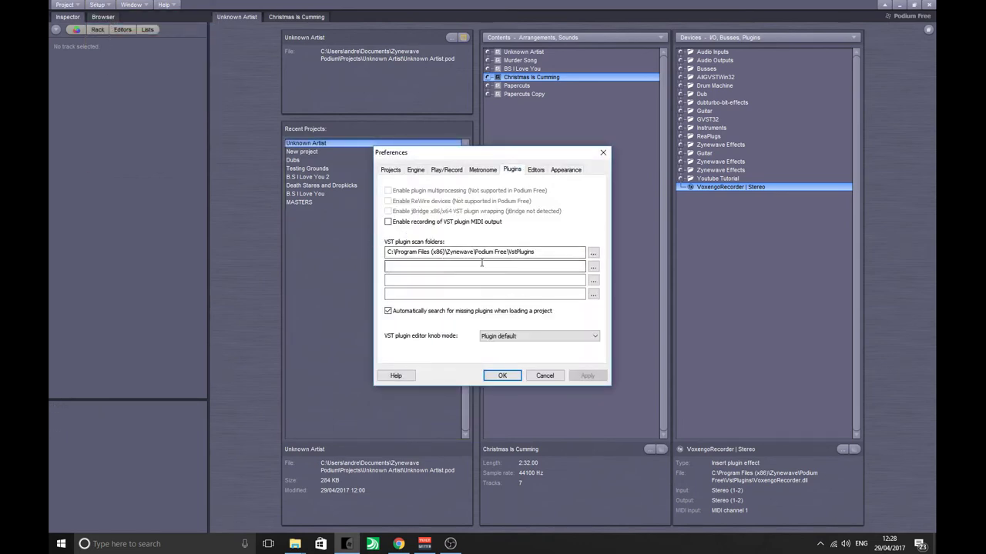
left_click_drag(541, 252, 362, 245)
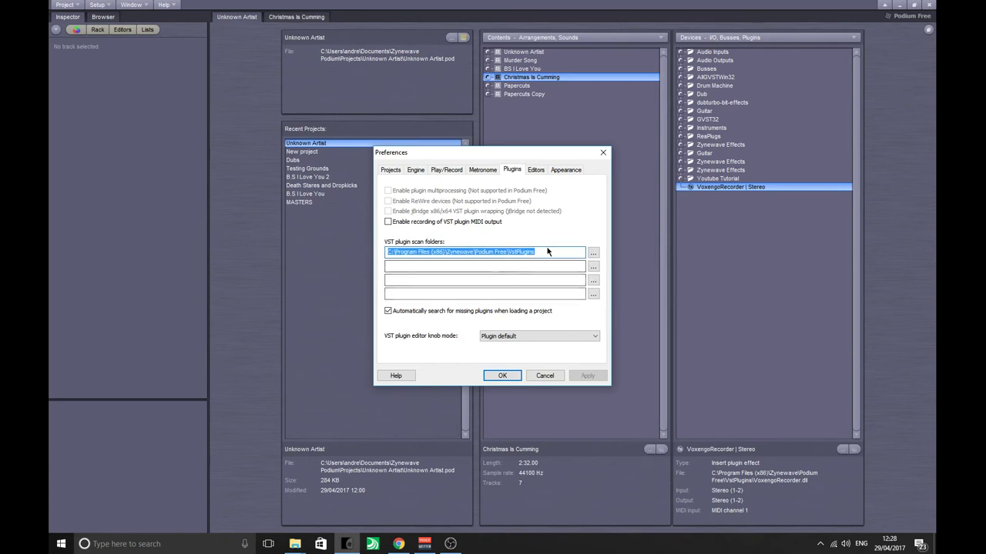
left_click_drag(549, 252, 379, 247)
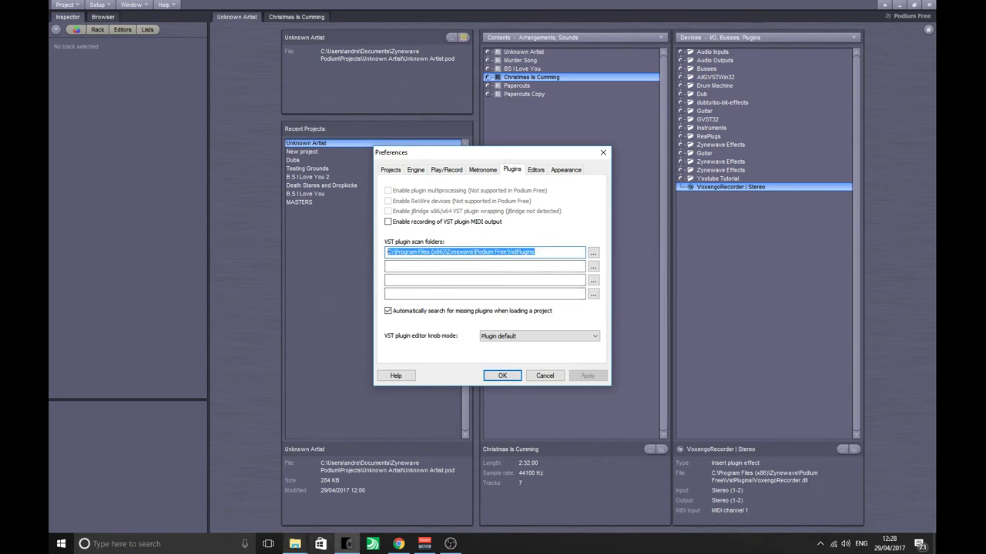
Step: Switch to File Explorer to compare the VSTPlugins folder with the scan path, and return to close the preferences
left_click(294, 544)
left_click(332, 501)
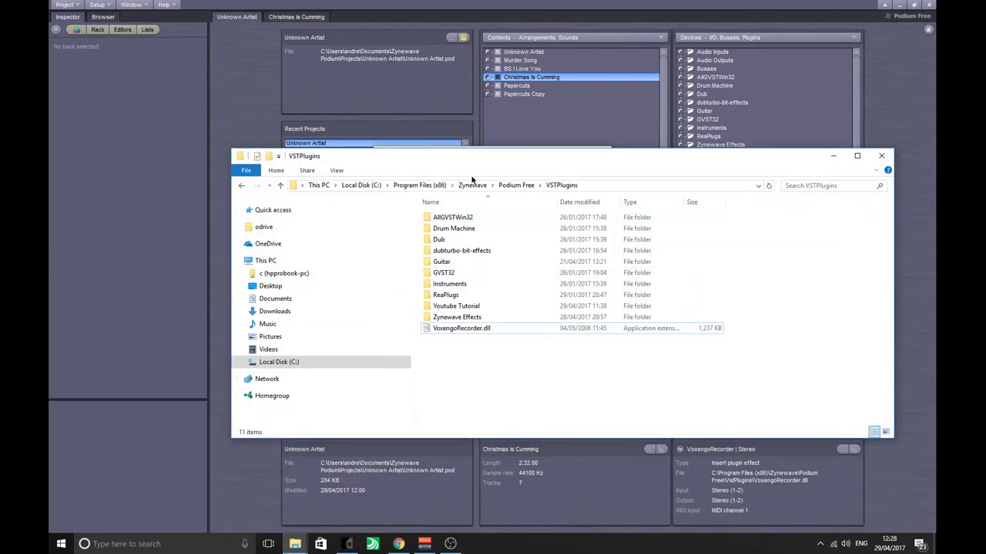
left_click_drag(461, 164, 376, 288)
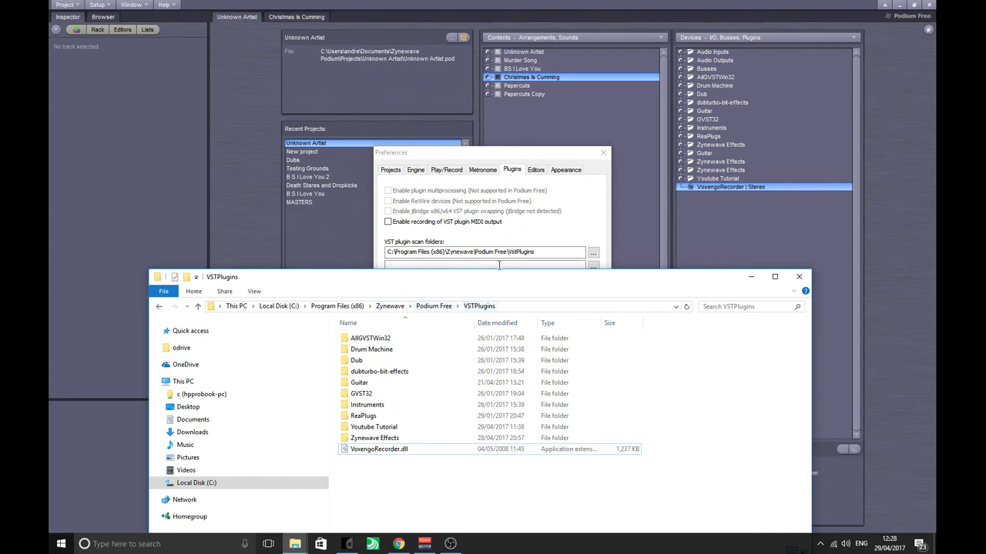
left_click(753, 276)
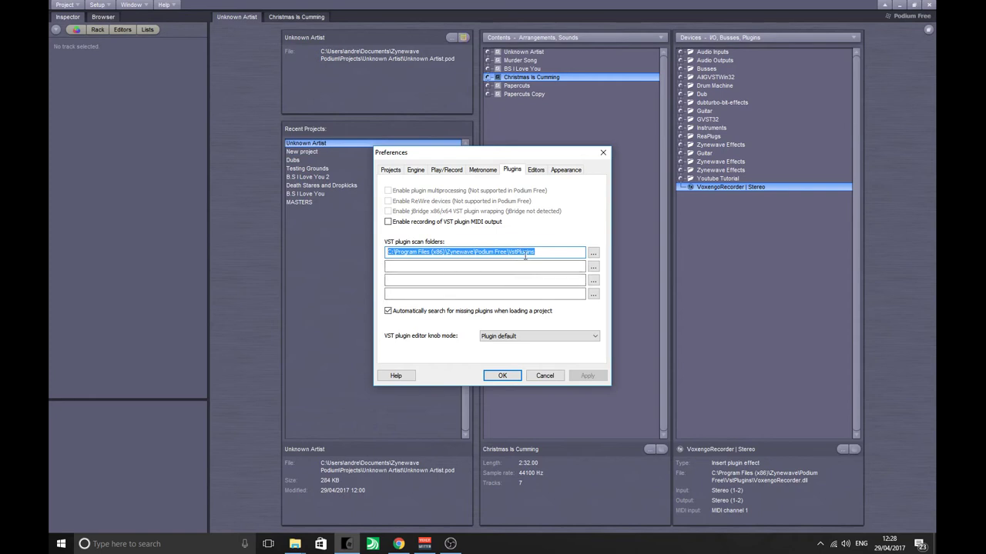
left_click(503, 376)
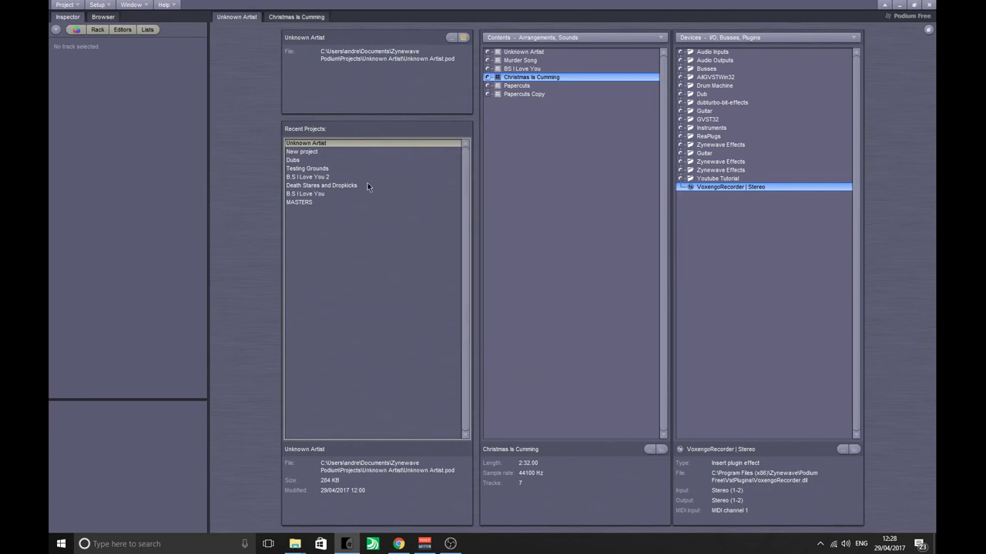
Step: Start a new project, saving the changes to the current Unknown Artist project
left_click(343, 247)
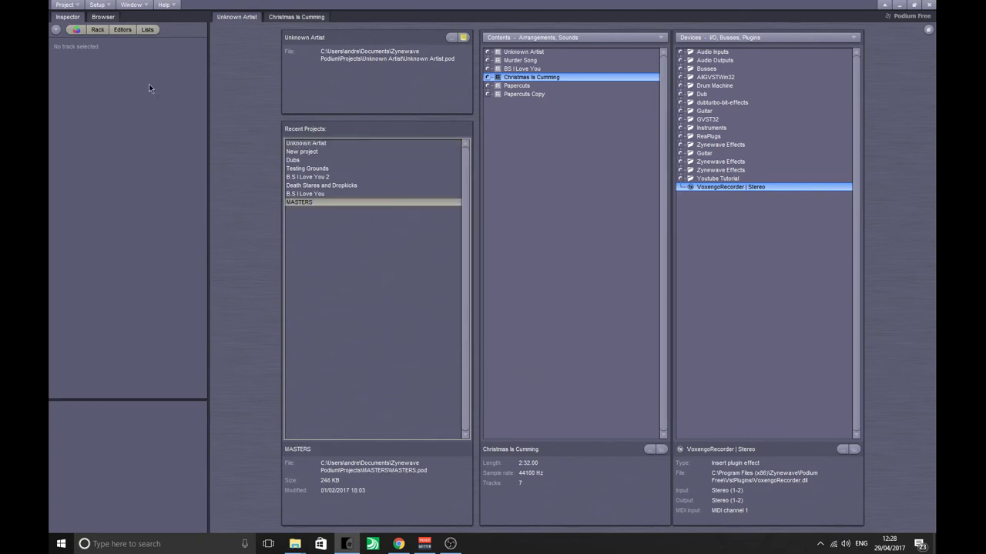
left_click(68, 5)
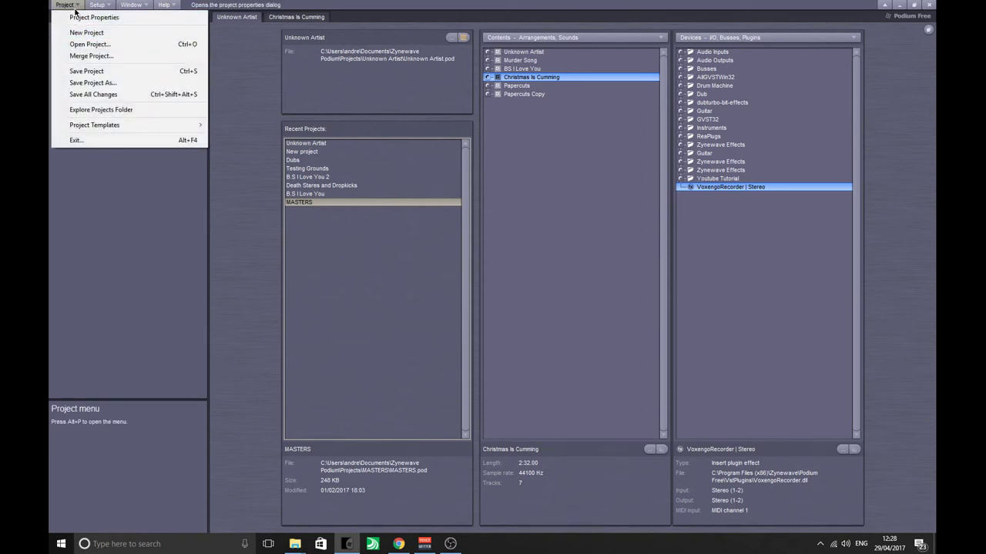
left_click(87, 33)
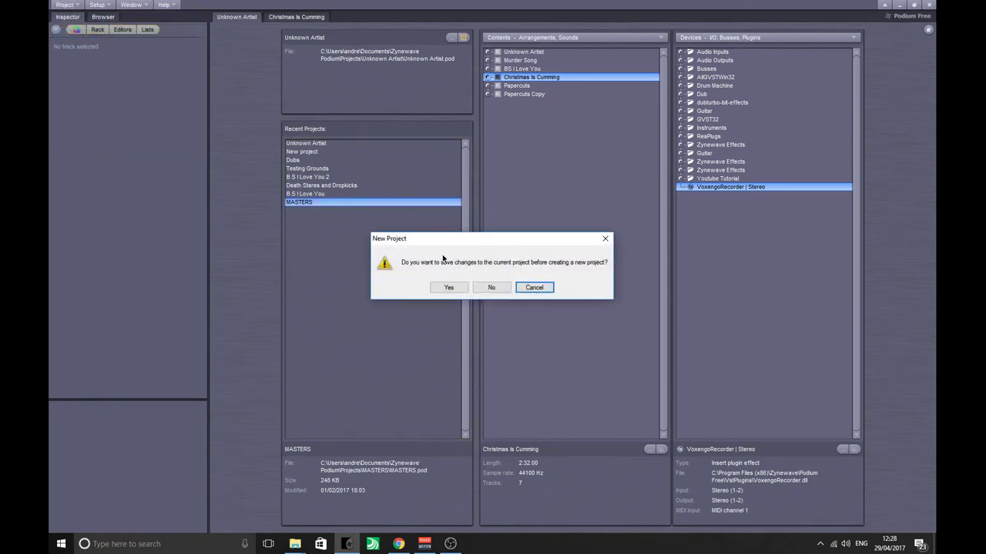
left_click(453, 286)
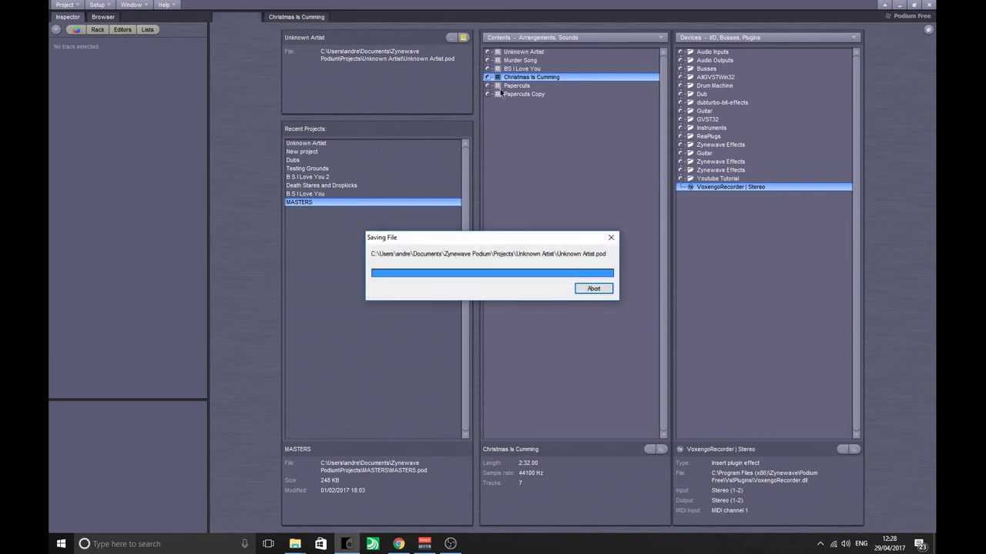
Step: Name the new project DIY BAND in its project properties
left_click(724, 168)
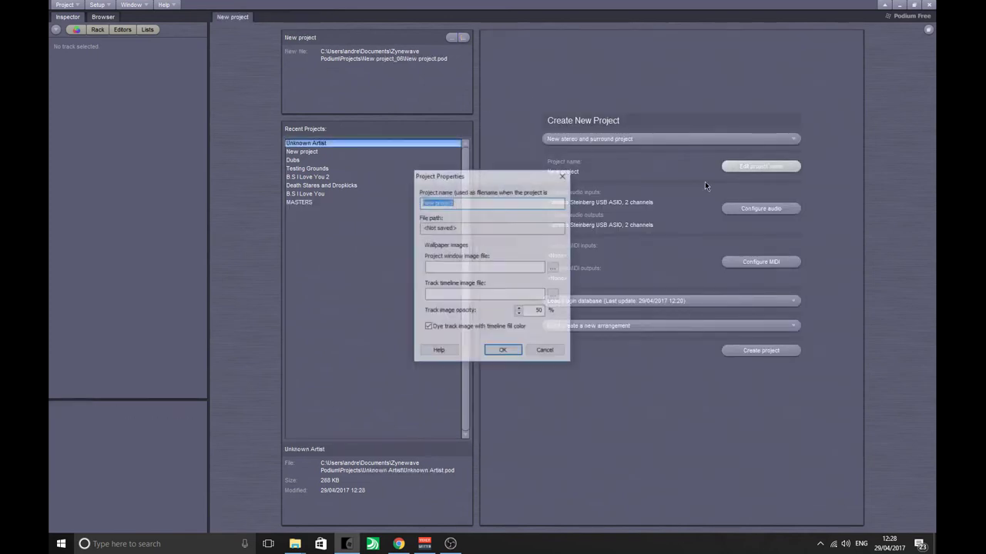
type("Youtu")
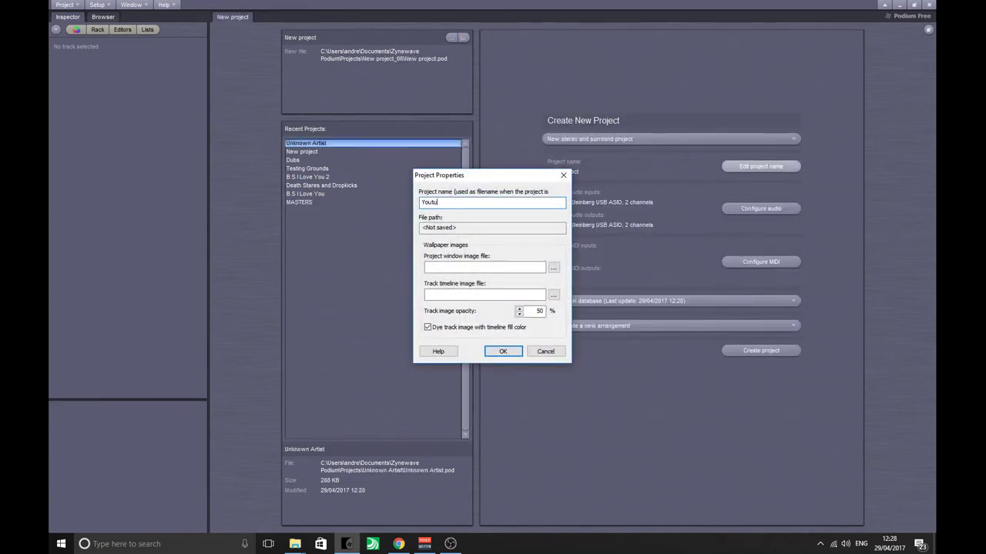
type("be")
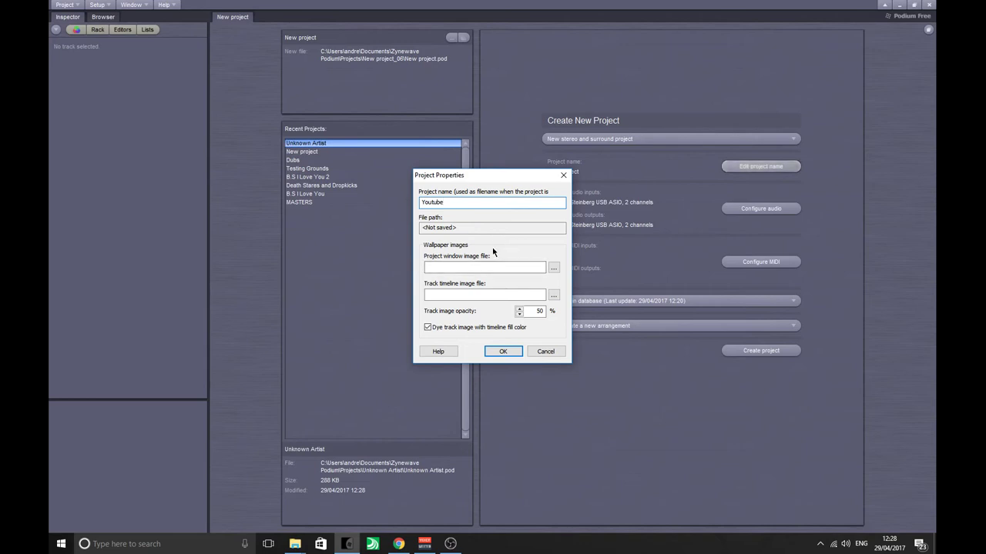
left_click_drag(448, 202, 364, 195)
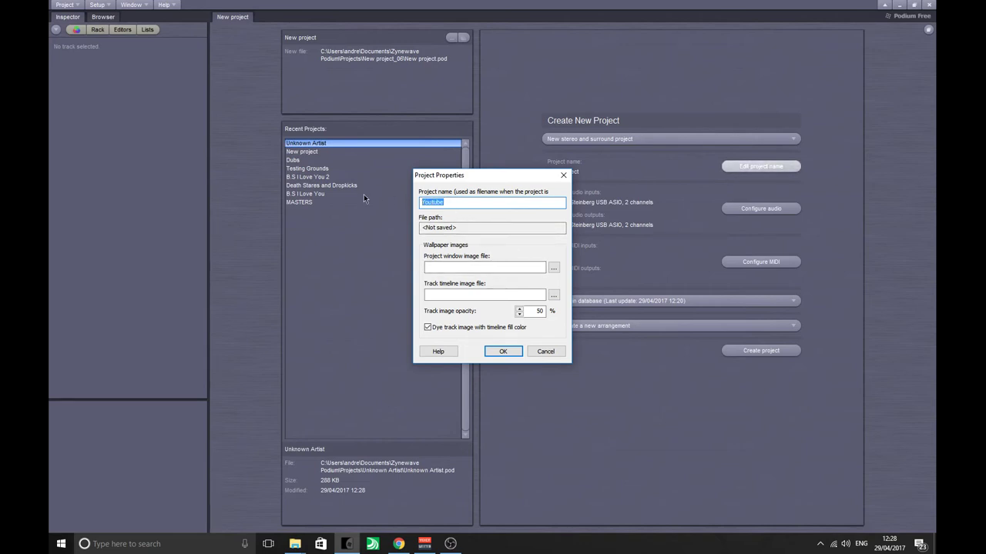
type("DIY BA")
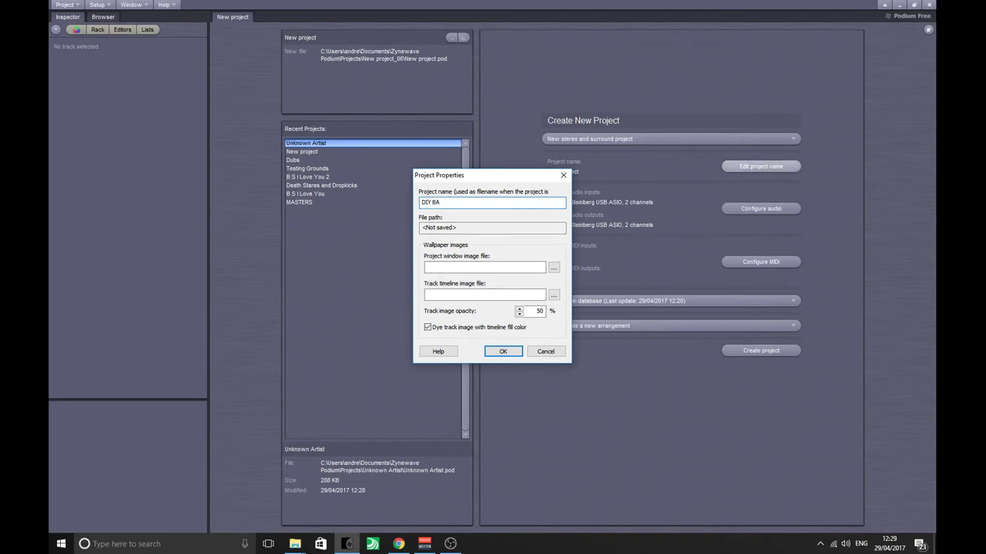
type("ND")
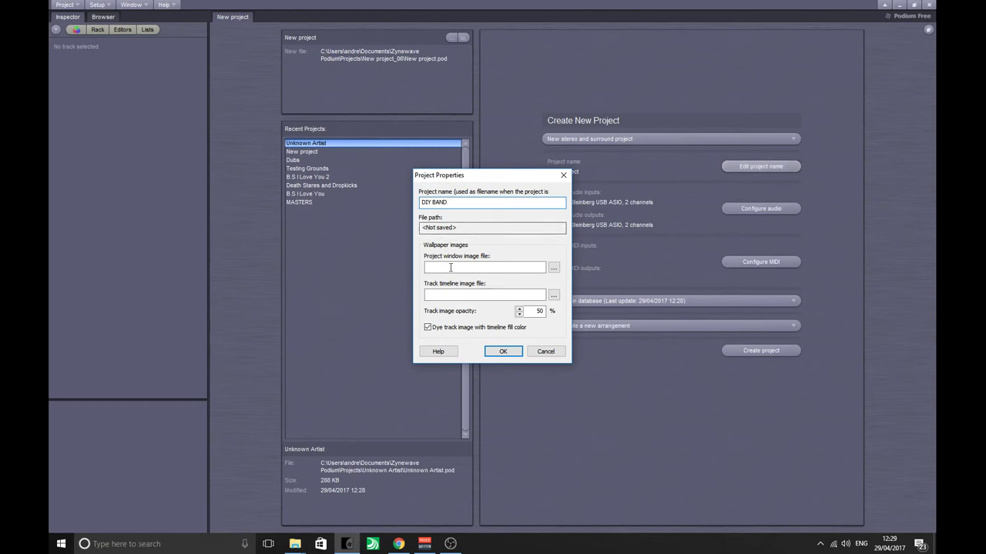
left_click(503, 351)
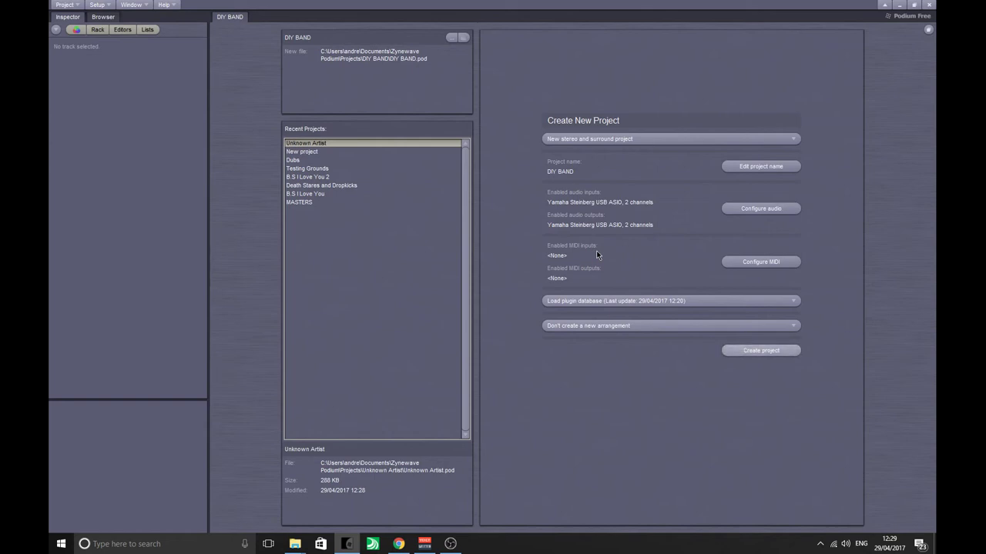
Step: Open the audio configuration, check the ASIO driver type and the available ASIO interfaces, keep Yamaha Steinberg USB ASIO, and cancel
left_click(727, 211)
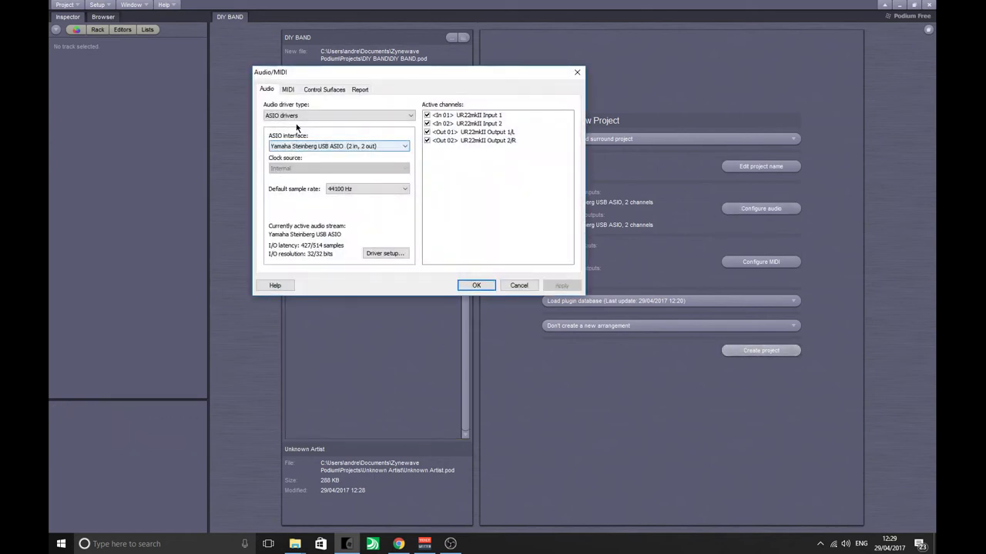
left_click(296, 117)
left_click(296, 117)
left_click(339, 147)
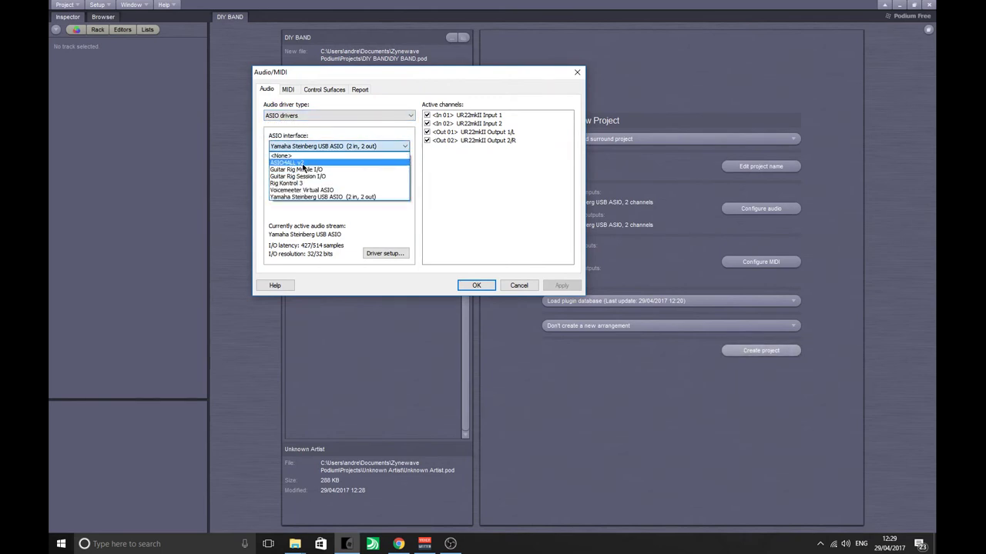
left_click(322, 197)
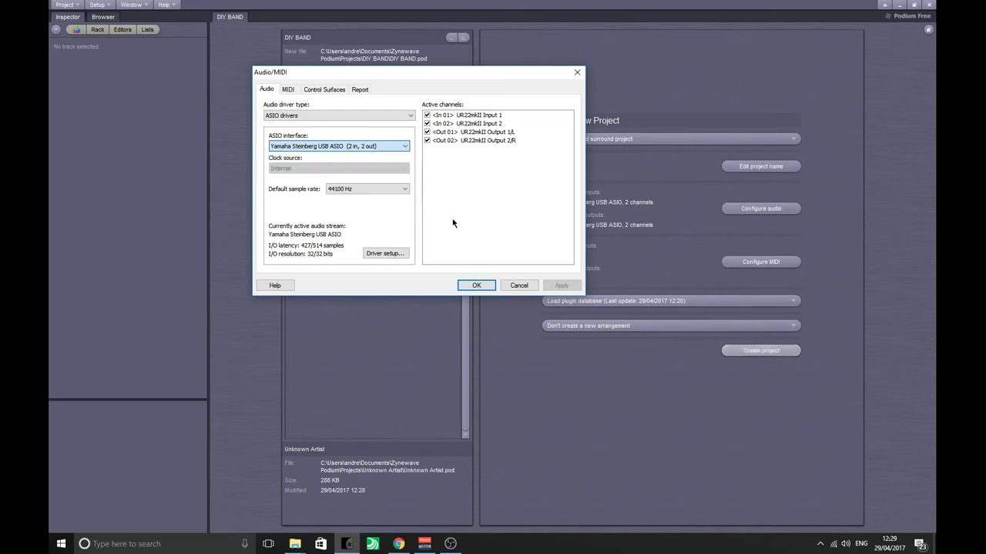
left_click(518, 285)
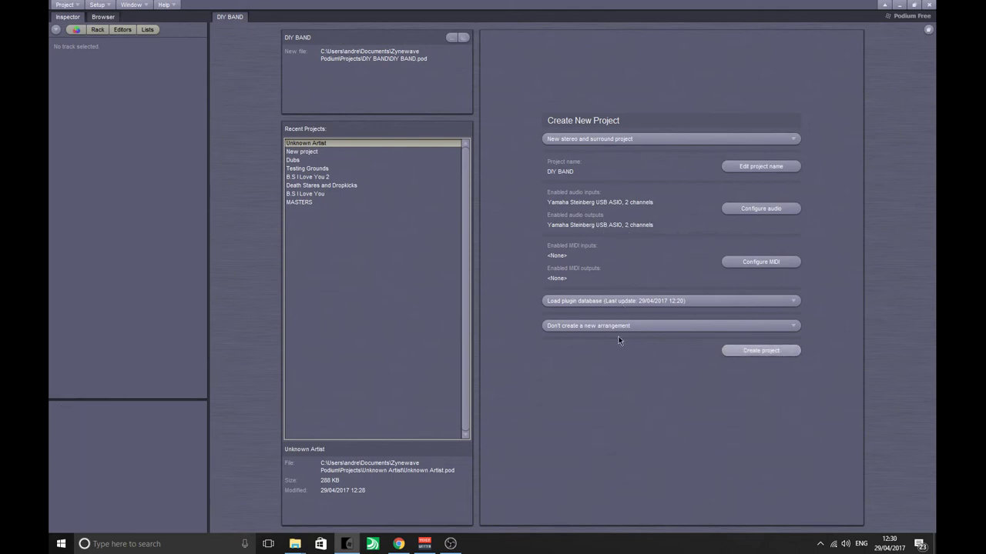
Step: Create the DIY BAND project and add a new arrangement named Song 1 with a 44100 Hz sample rate
left_click(759, 350)
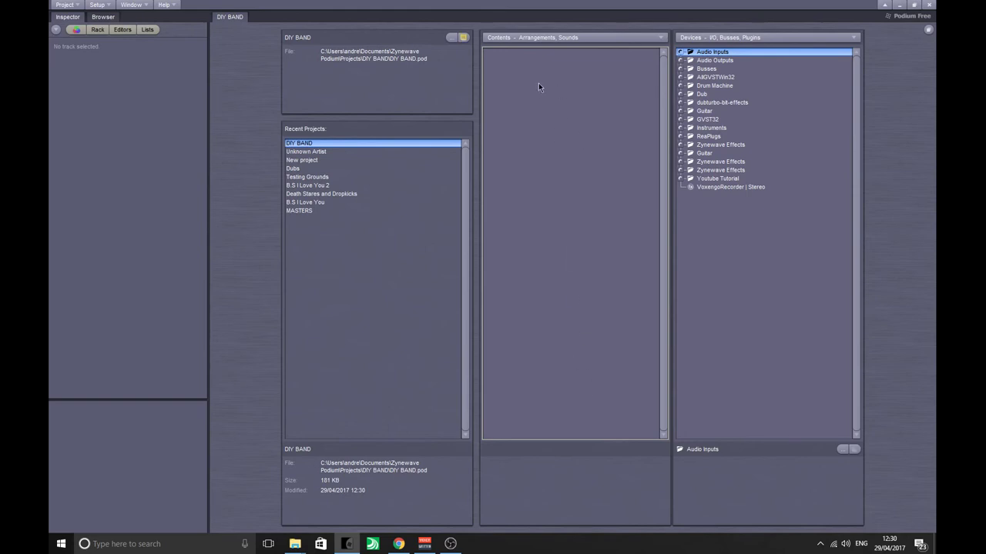
left_click(531, 37)
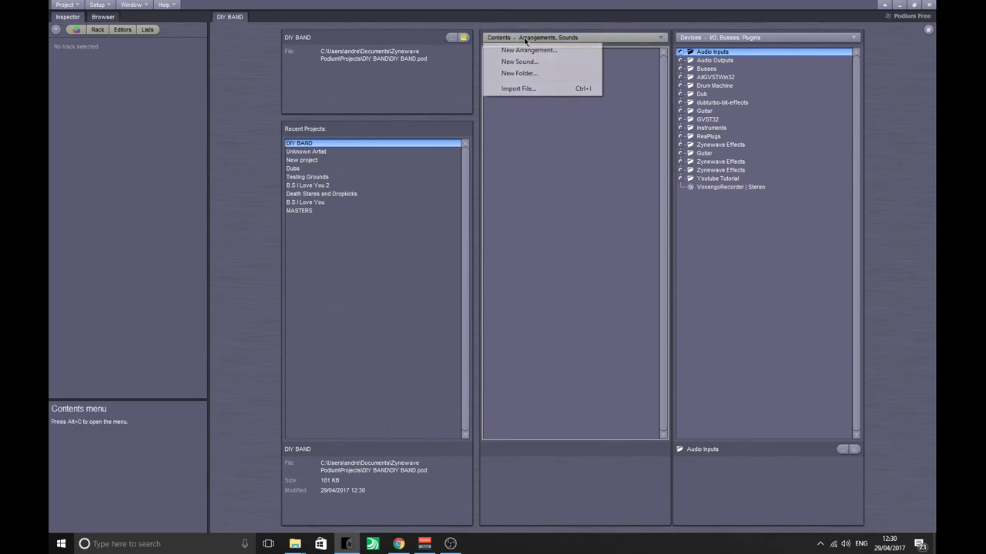
left_click(541, 50)
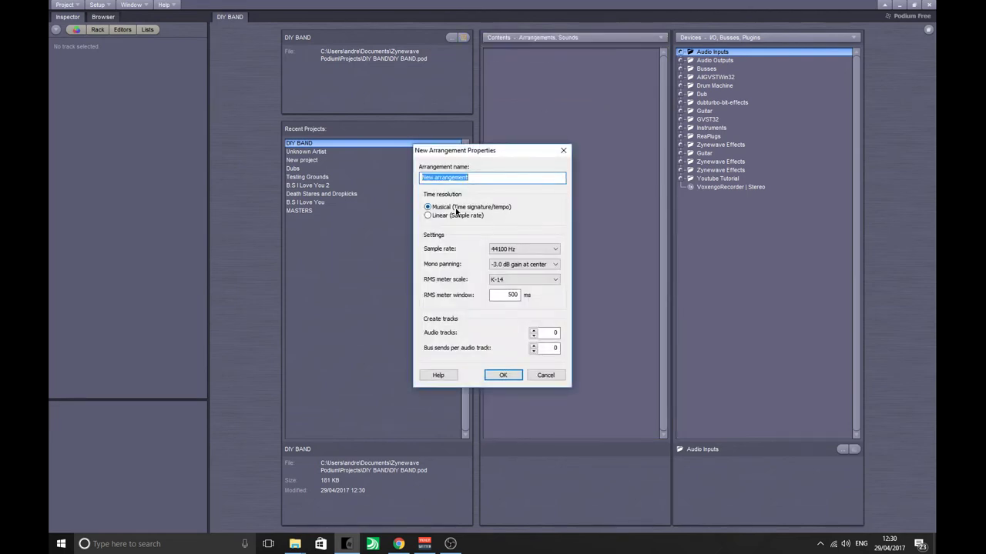
type("Song 1")
left_click(514, 249)
left_click(515, 259)
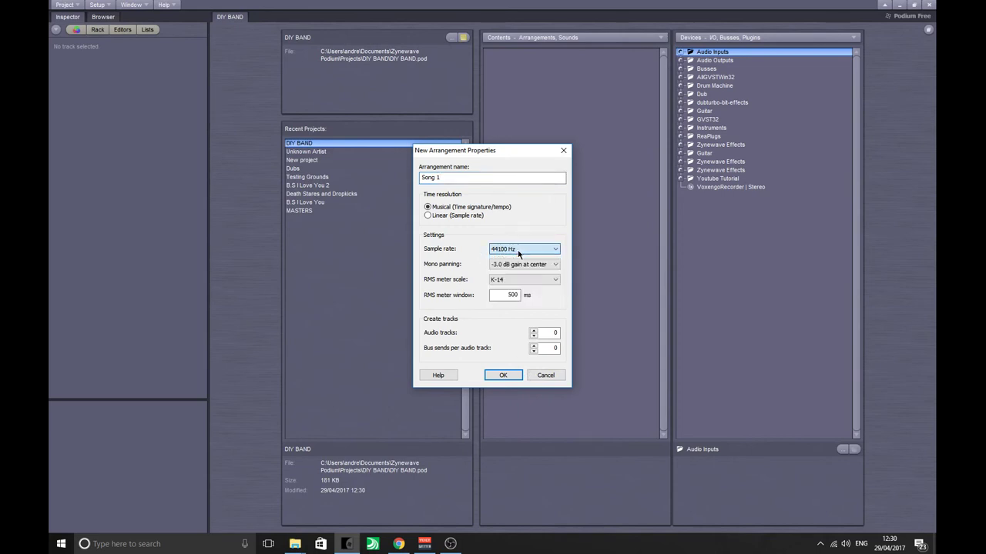
left_click(502, 376)
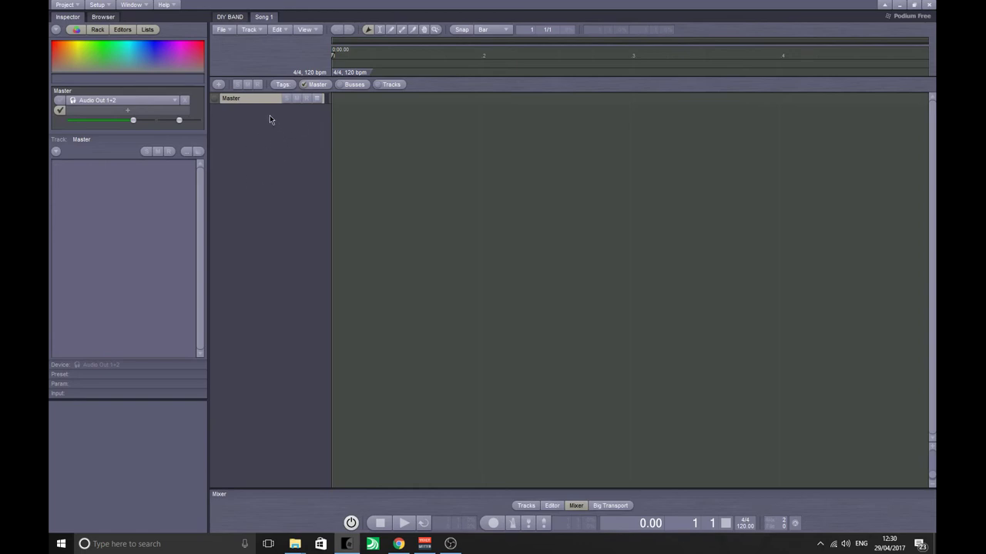
Step: Add a new track named Vocals under the Master track
right_click(269, 116)
left_click(247, 126)
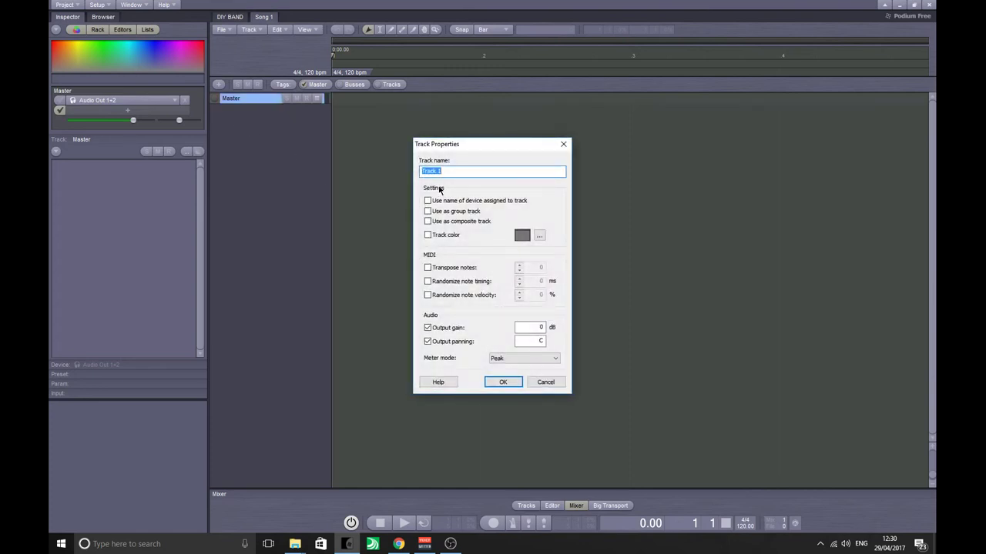
type("Vocals")
left_click(520, 378)
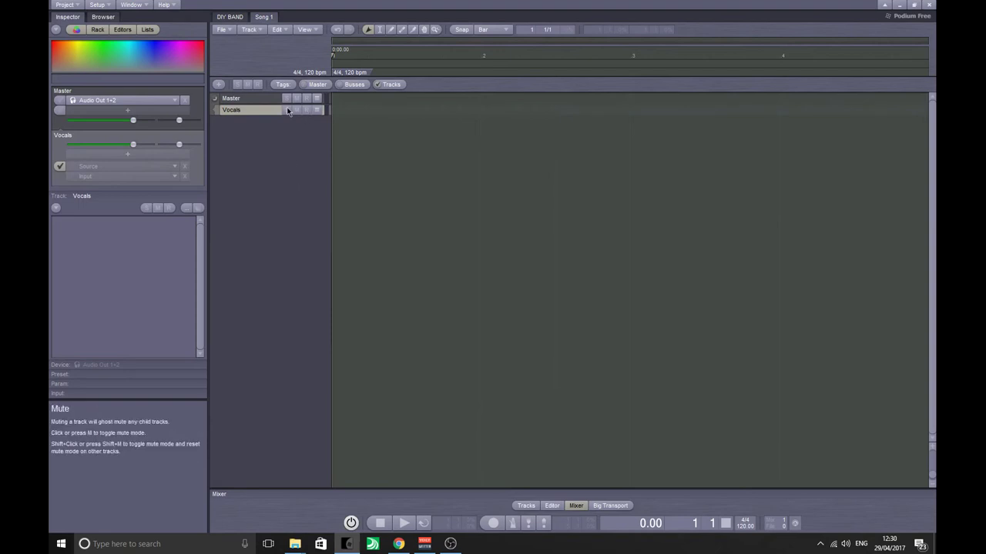
Step: Expand the Master track's height and insert the VoxengoRecorder stereo effect on it
left_click_drag(272, 104, 288, 134)
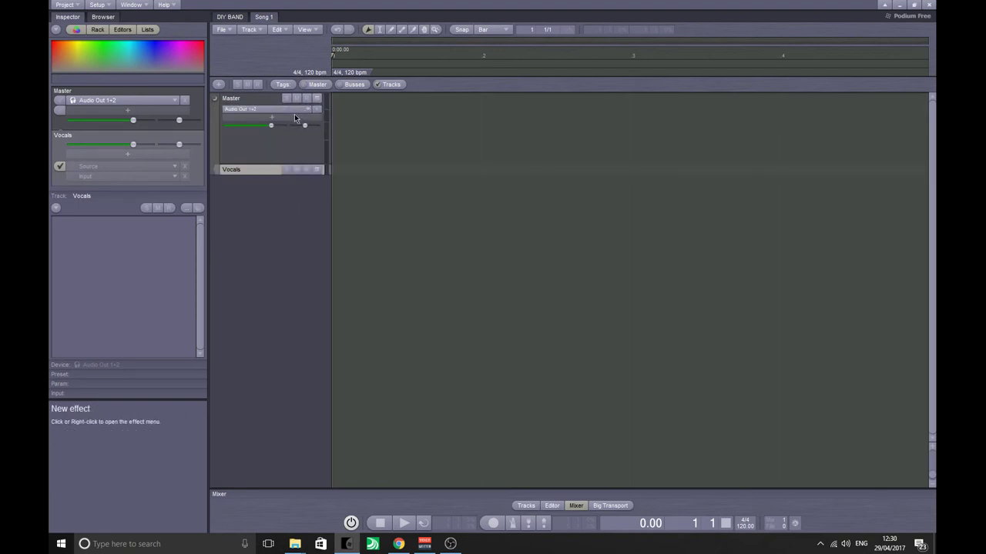
left_click(292, 119)
left_click(282, 255)
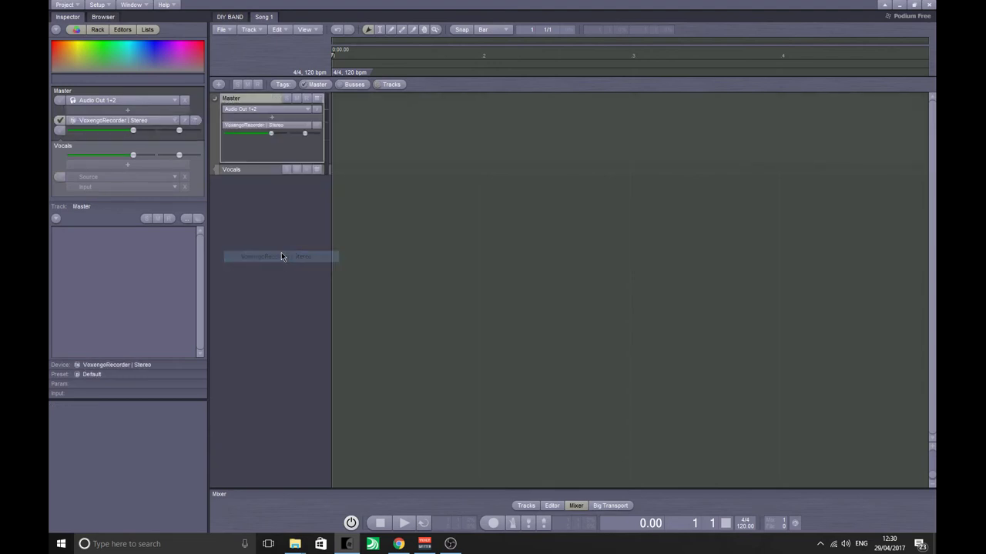
Step: Route VoxengoRecorder to the VoiceMeeter Input MME device, switch its output from file to MME, start it, and close its editor
left_click(285, 126)
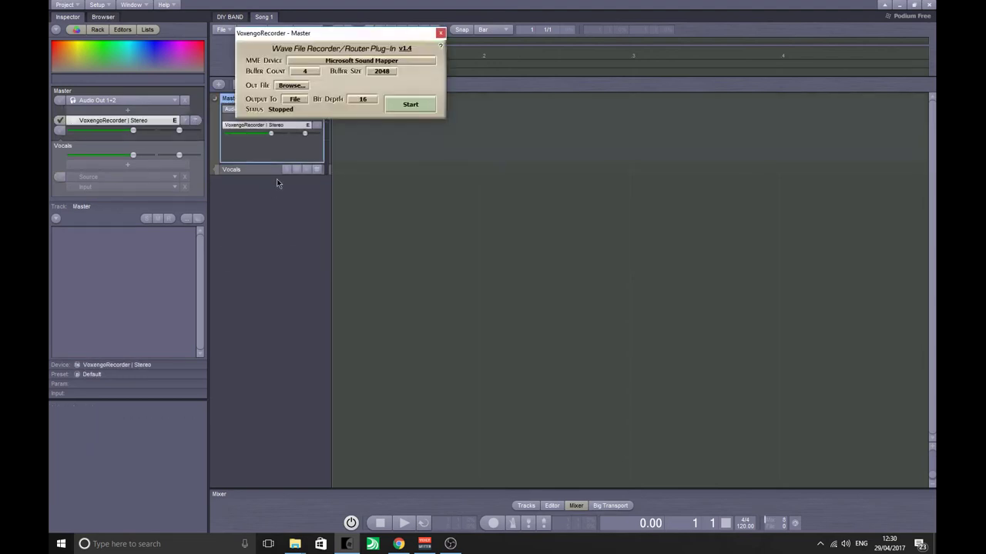
left_click(330, 61)
left_click(323, 86)
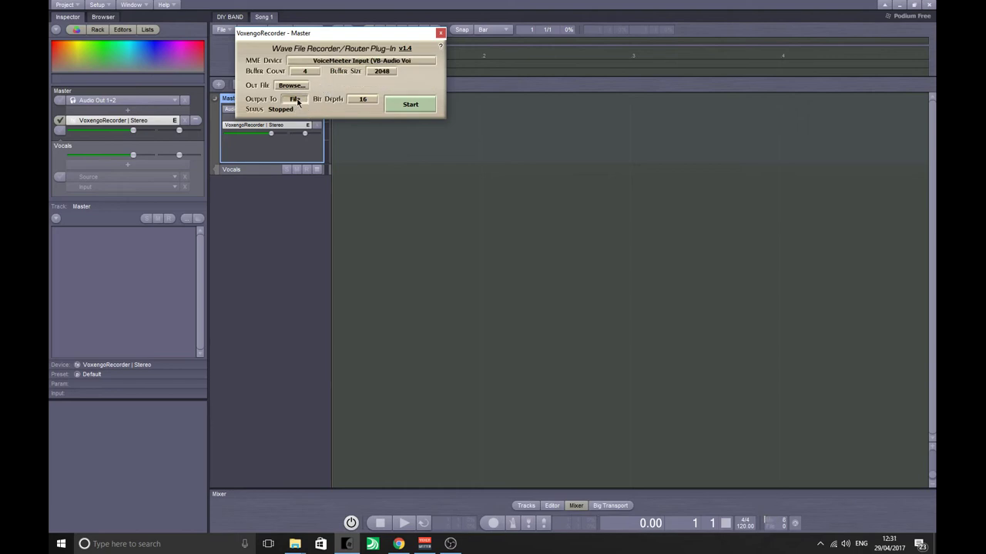
left_click(296, 101)
left_click(410, 105)
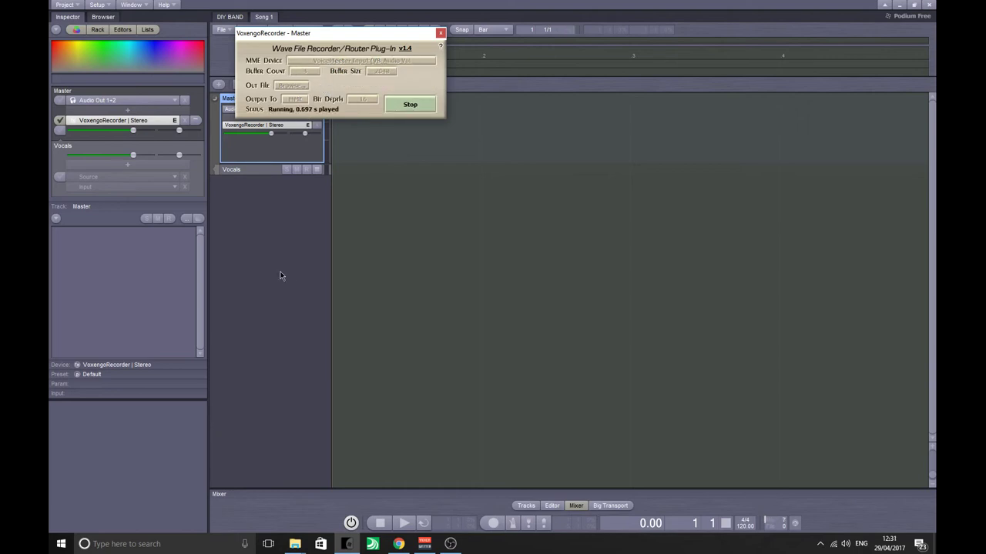
left_click(298, 320)
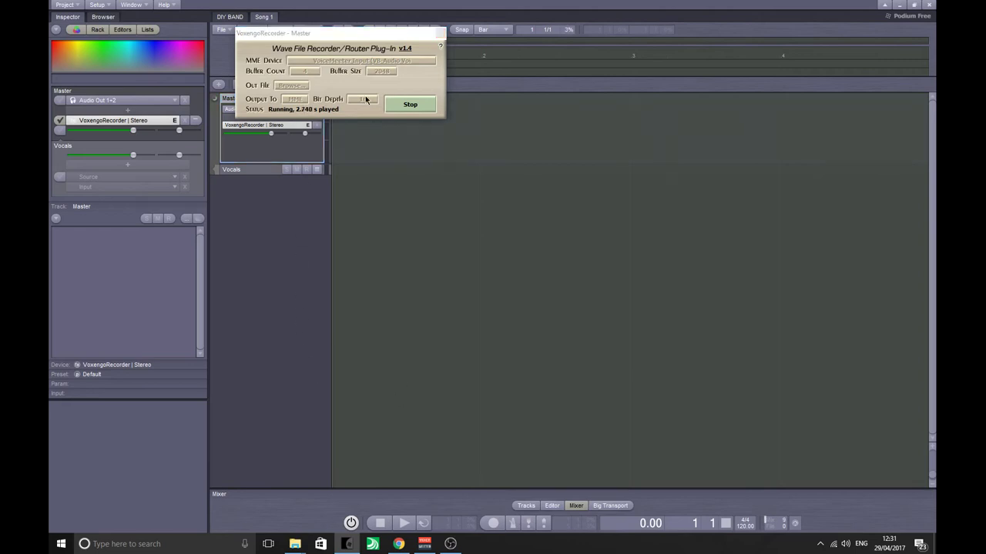
left_click(436, 36)
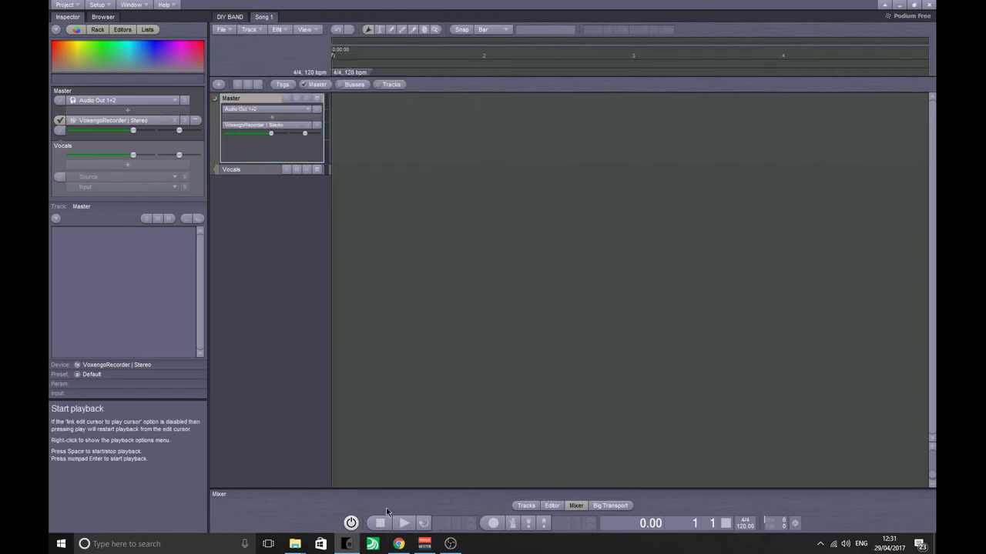
Step: Expand the Vocals track's height and assign Audio In 1 as its input
left_click_drag(257, 173, 278, 260)
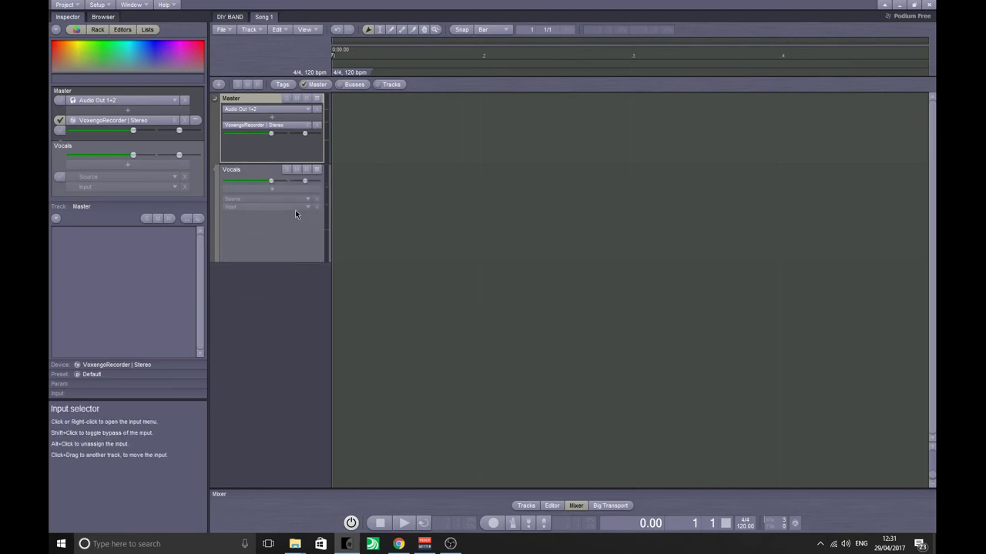
left_click(286, 208)
left_click(276, 218)
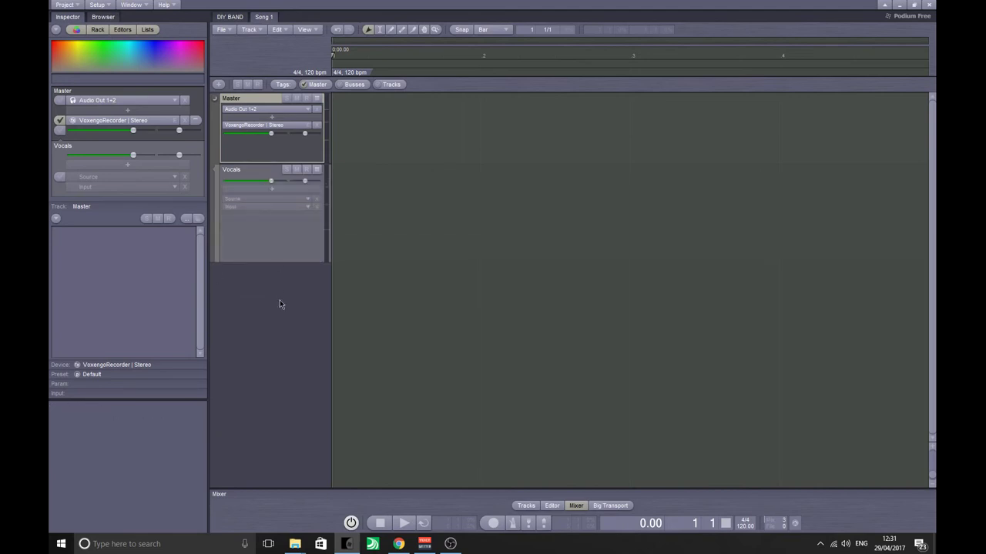
left_click(255, 249)
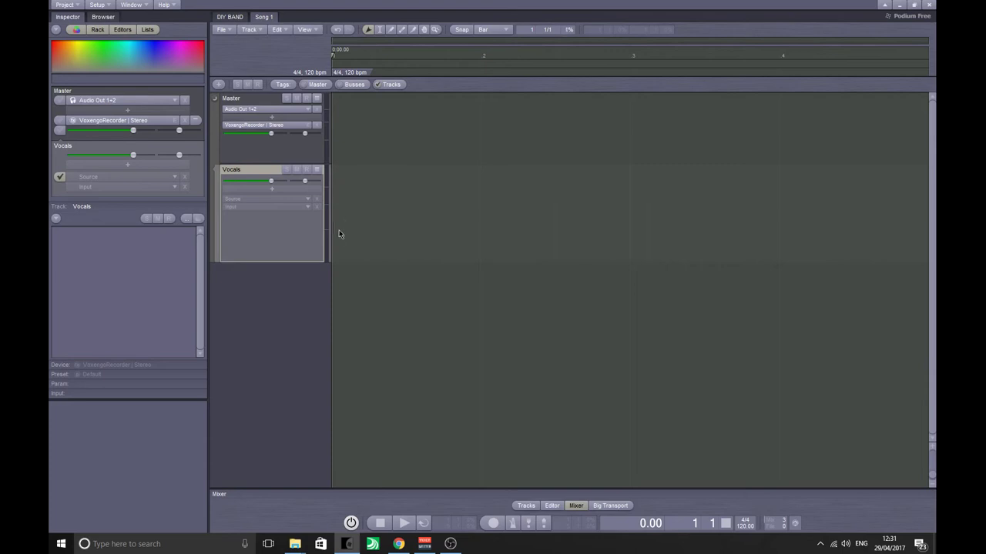
left_click(266, 207)
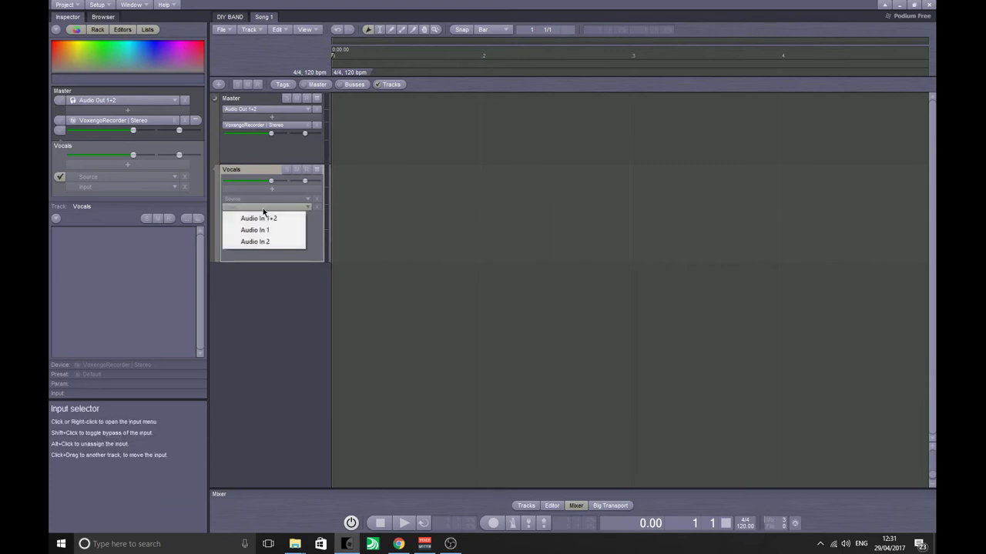
left_click(266, 231)
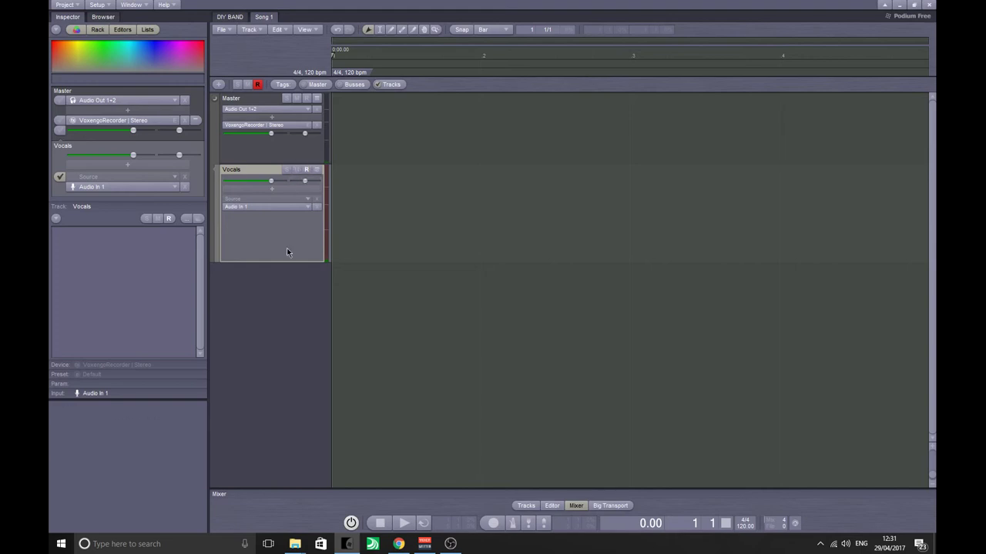
Step: Enable recording and record a short take on the Vocals track, stopping after about 8 seconds
key("r")
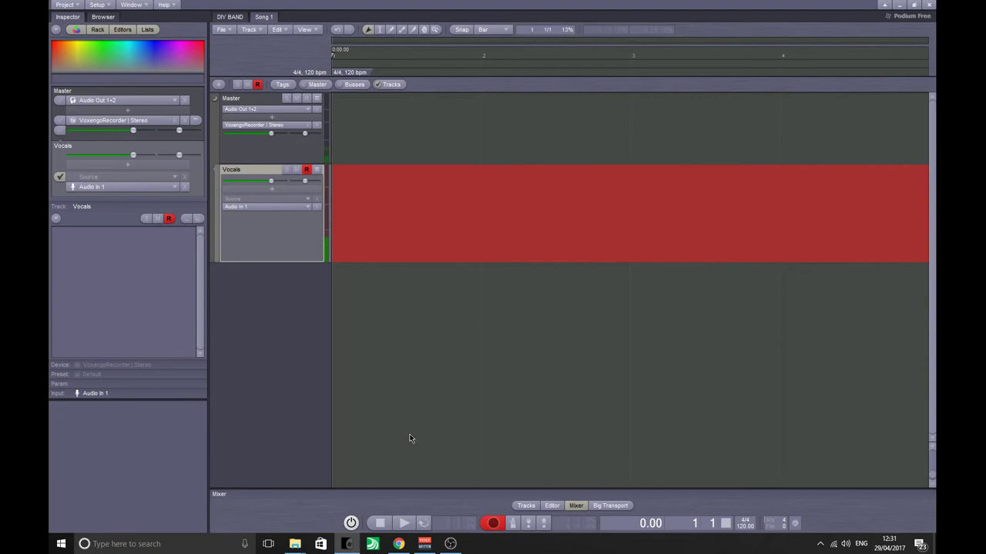
key("space")
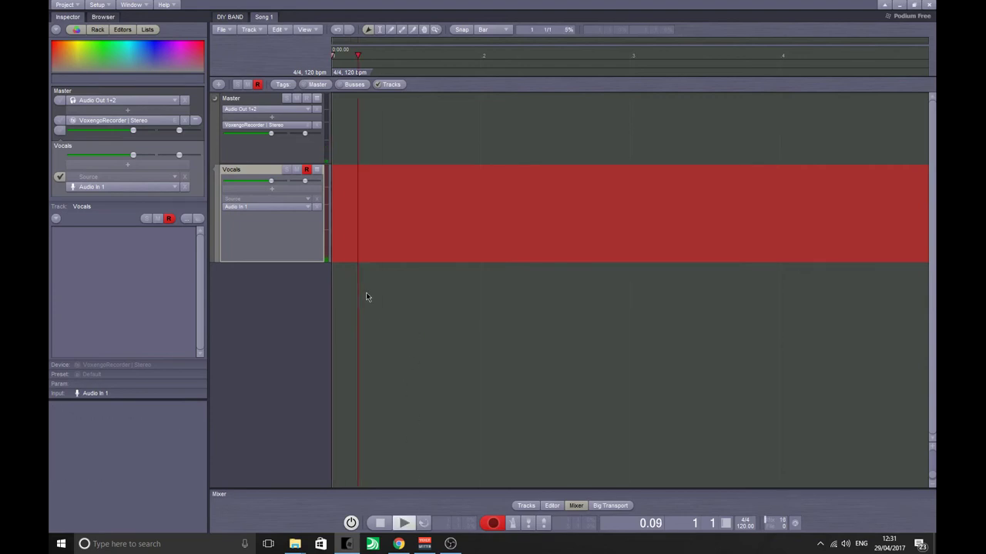
scroll(443, 282, "down", 4, "ctrl")
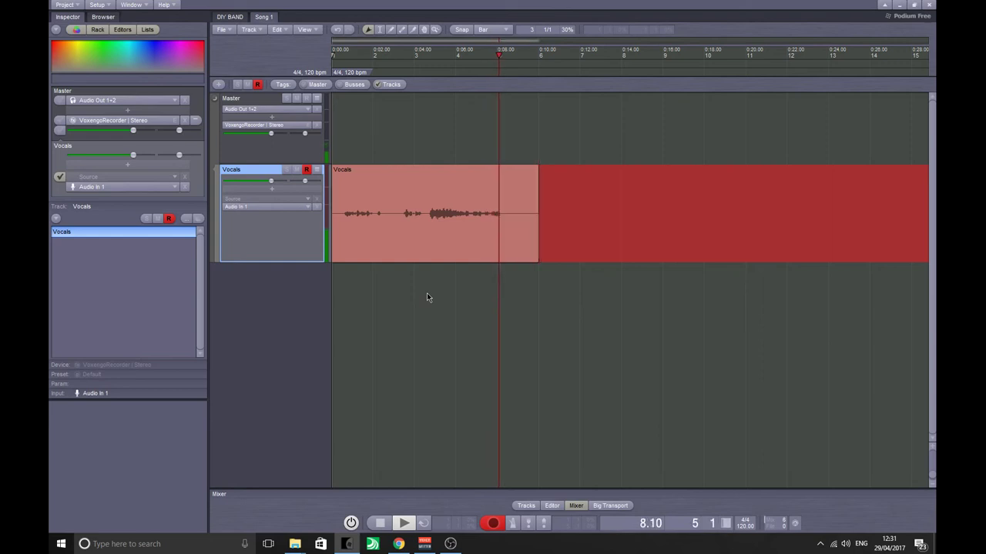
key("space")
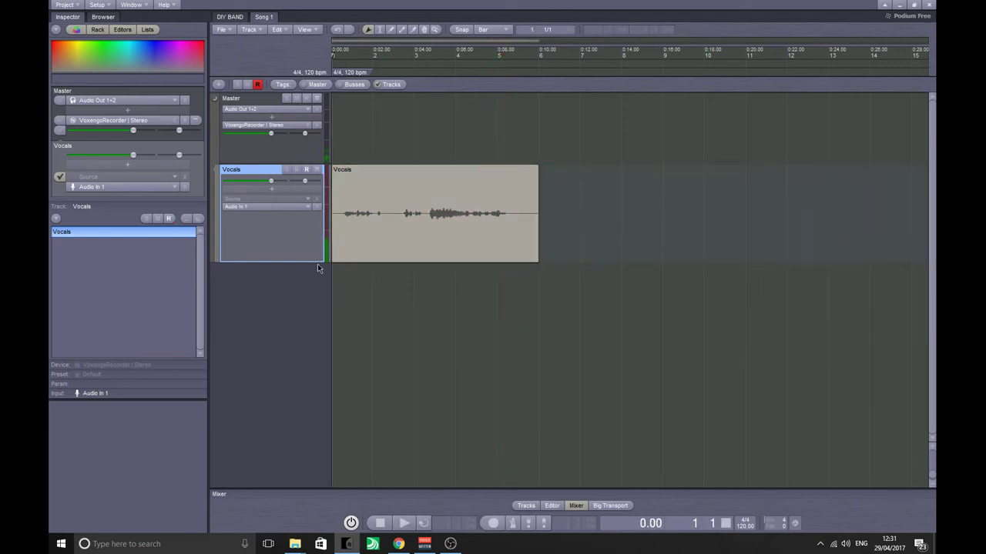
Step: Bypass the Audio In 1 input on the Vocals track and switch briefly to VoiceMeeter to check its levels
left_click(315, 207)
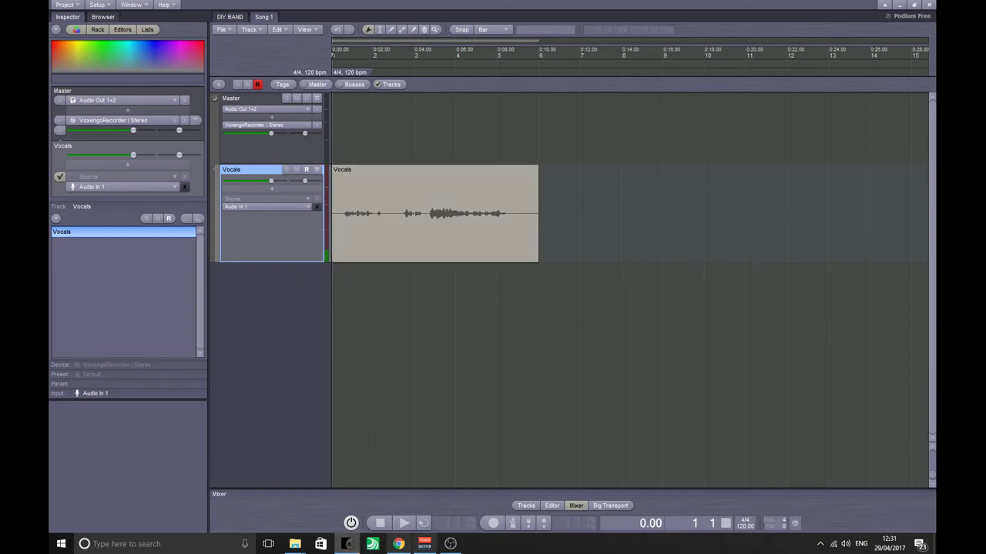
left_click(425, 544)
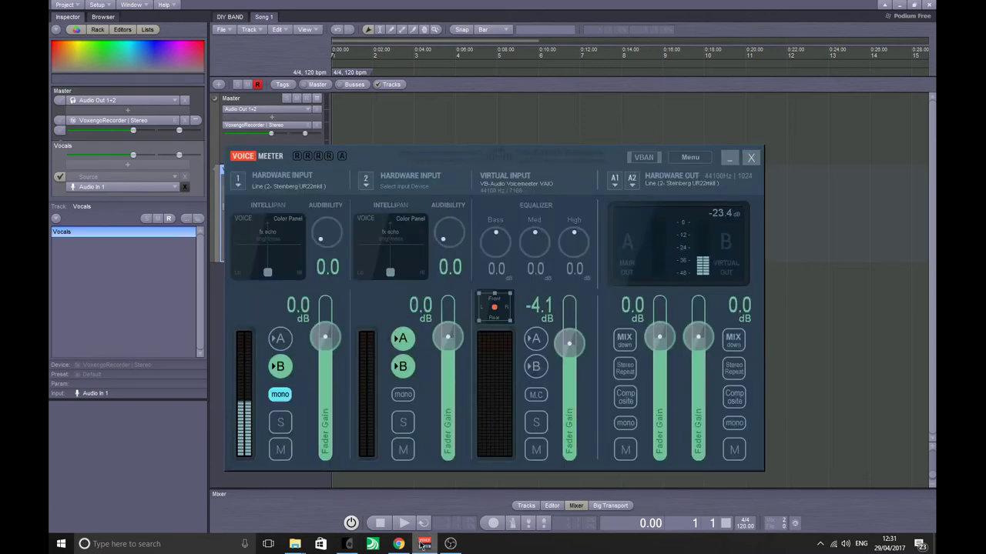
left_click(352, 224)
Step: Play the arrangement from near the start of the Vocals clip, from around bar 8, and from the very beginning
left_click(341, 213)
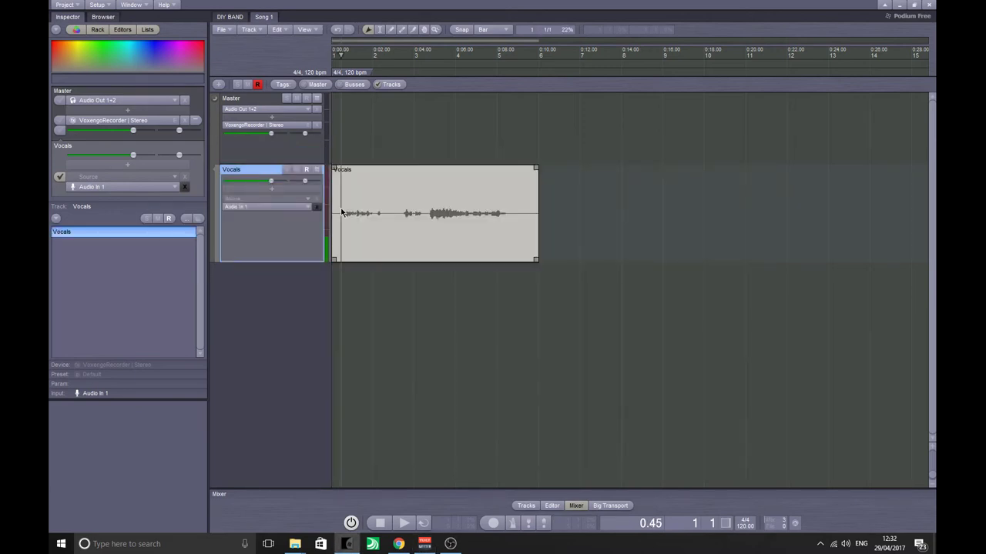
key("space")
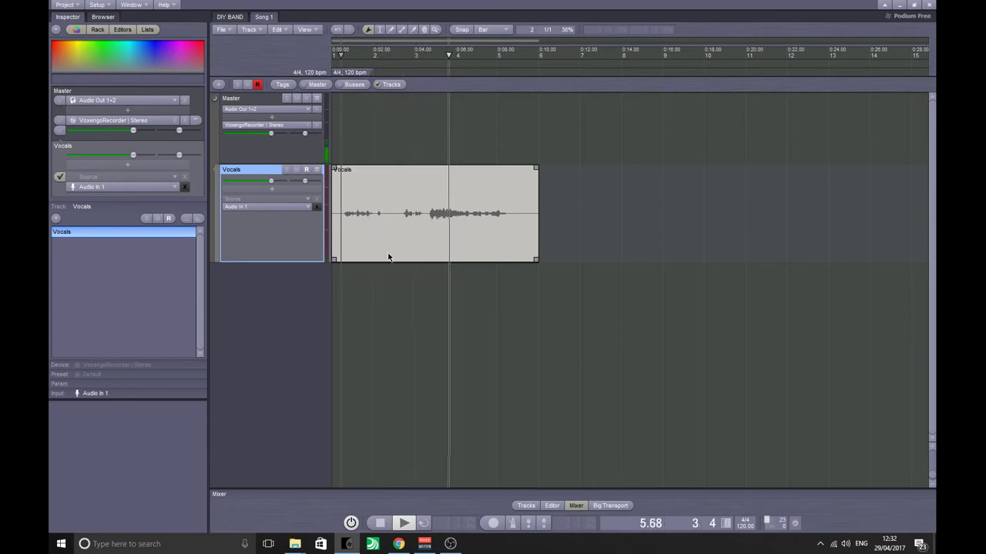
key("space")
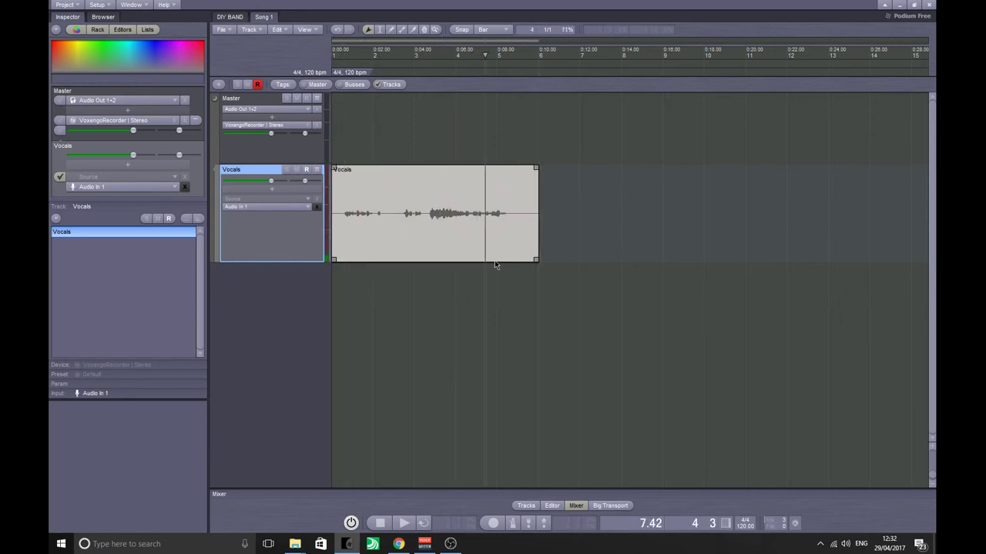
left_click(644, 281)
key("space")
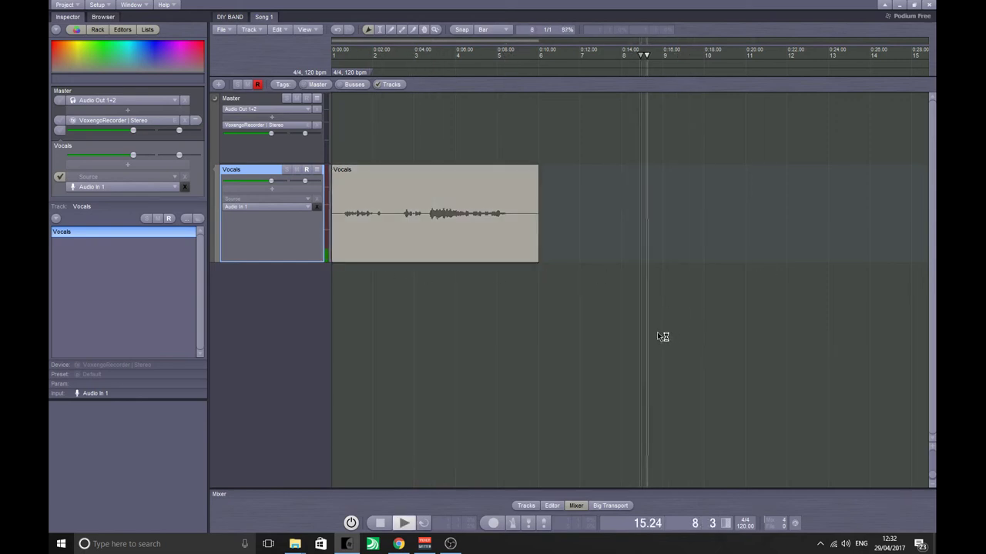
key("space")
key("space")
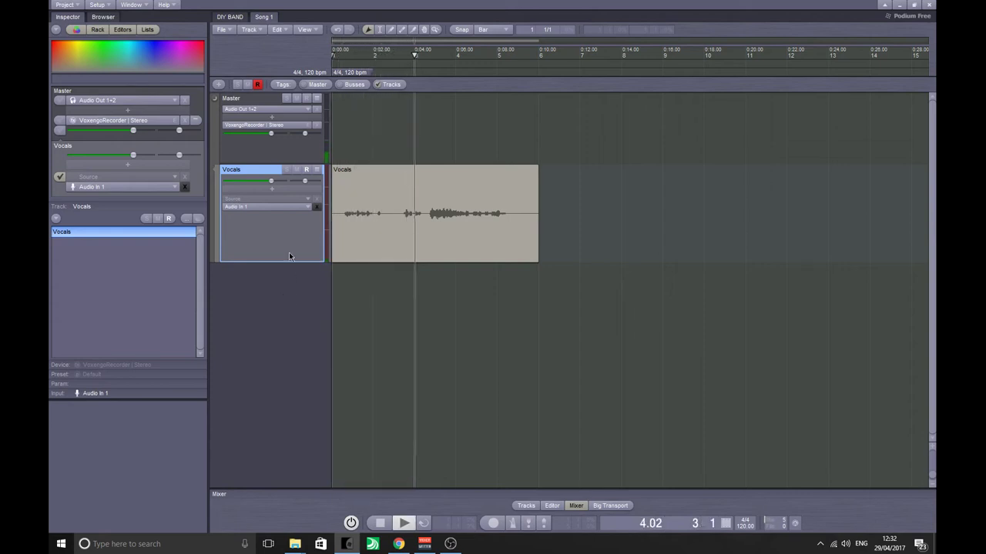
key("space")
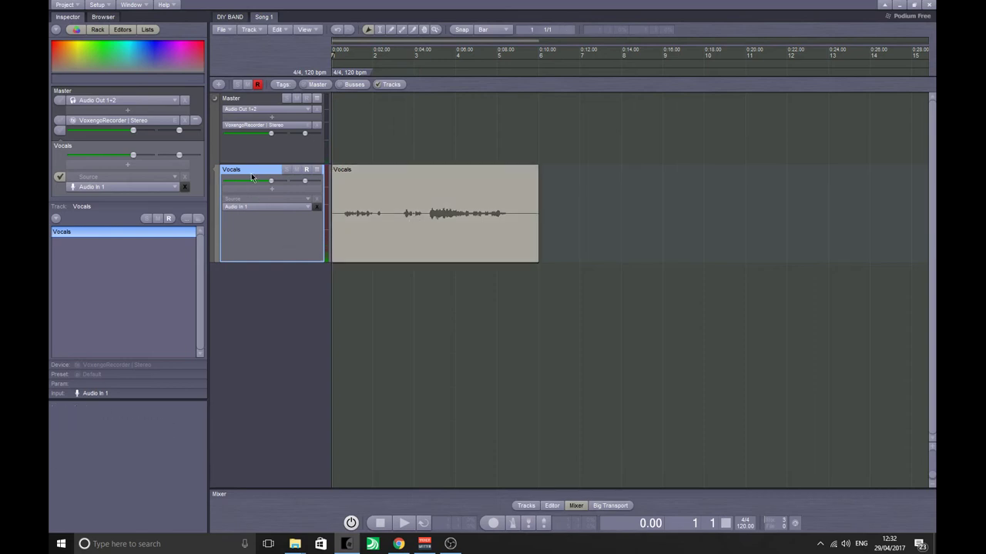
Step: Duplicate the Vocals track together with its recorded clip
double_click(264, 254)
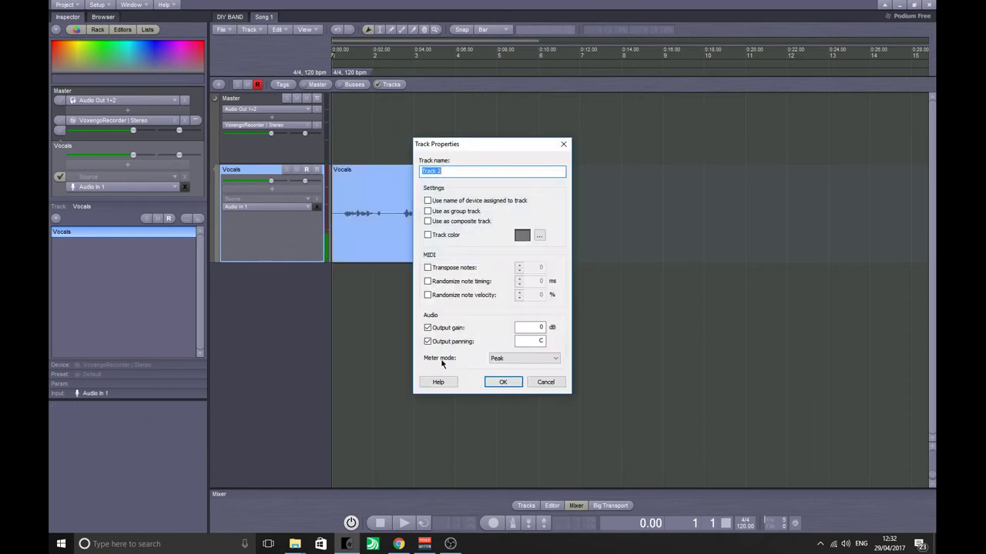
left_click(545, 382)
left_click(246, 171, "ctrl")
key("ctrl+d")
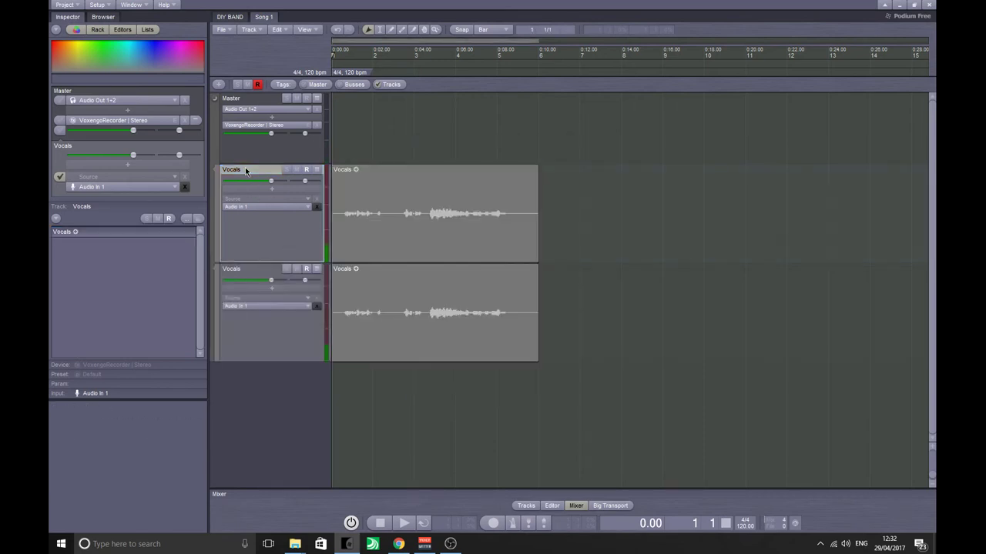
Step: Shift the clip on the duplicated Vocals track about 0.4 seconds later than the original
left_click(381, 330)
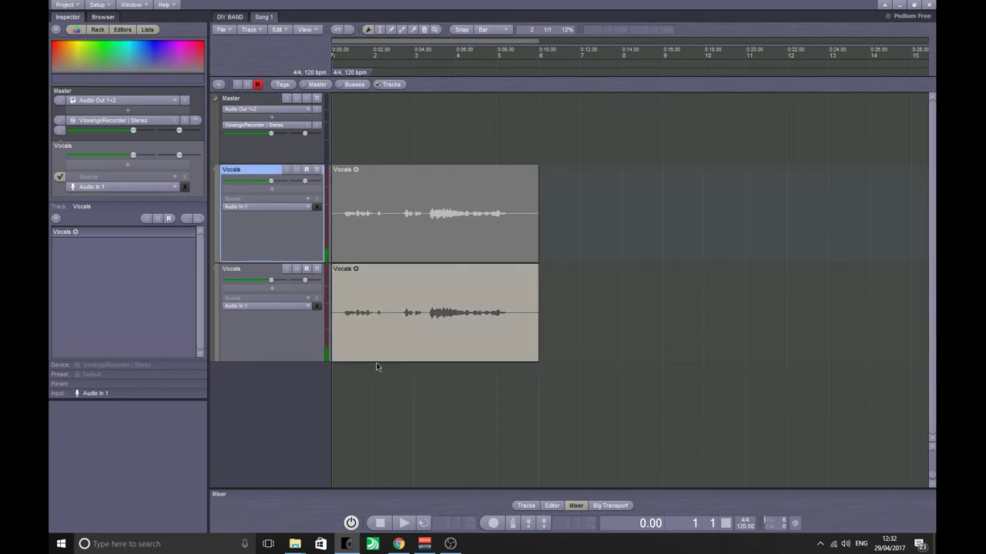
mouse_move(379, 320)
left_mouse_down()
mouse_move(396, 341)
mouse_move(368, 336)
left_mouse_up()
scroll(377, 376, "up", 1, "ctrl")
scroll(378, 377, "up", 5, "ctrl")
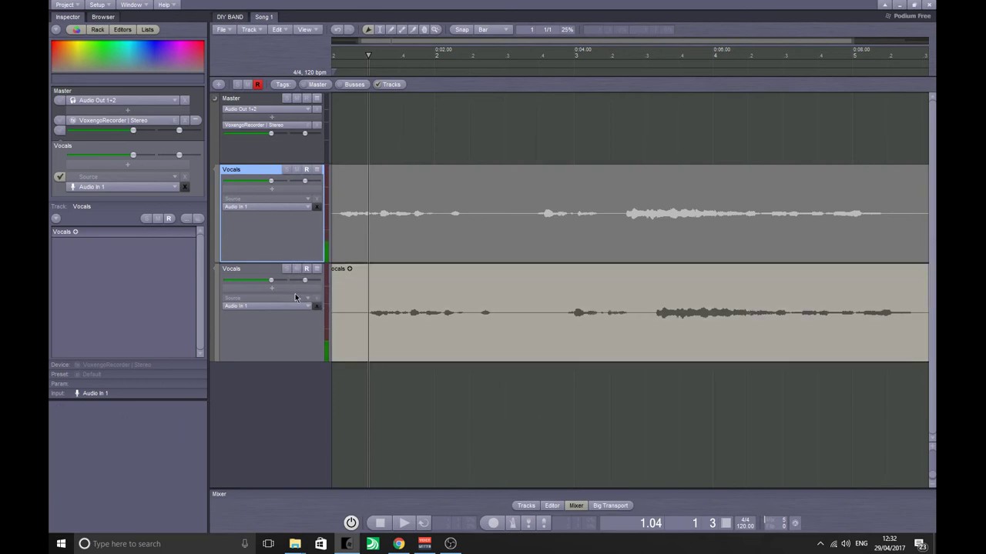
Step: Color the duplicated Vocals track and the original Vocals track yellow
left_click(263, 270)
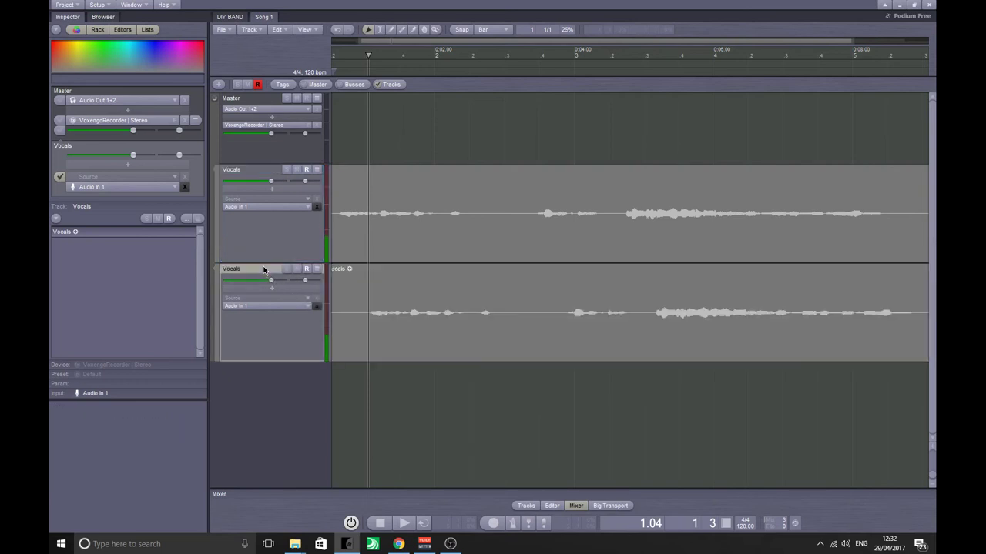
left_click(77, 46)
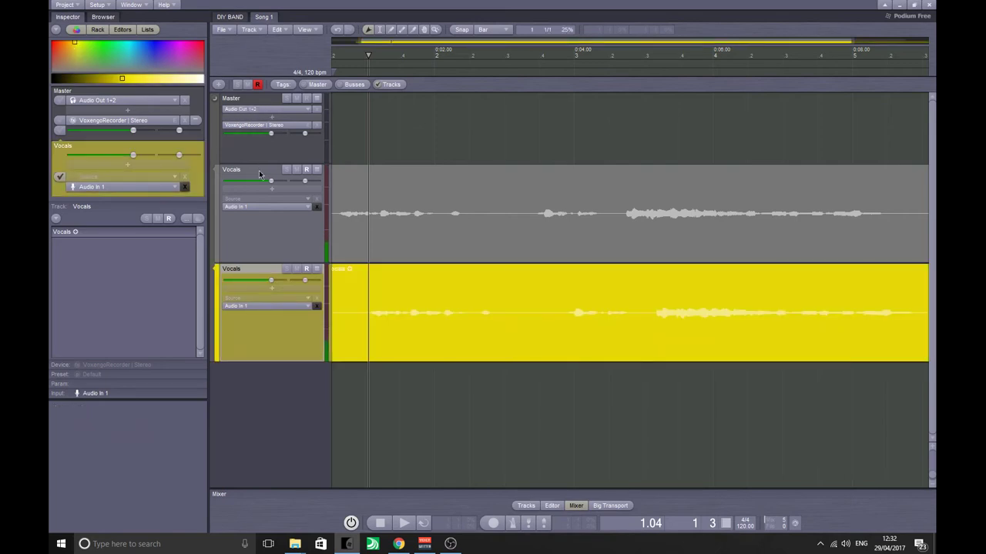
left_click(77, 46)
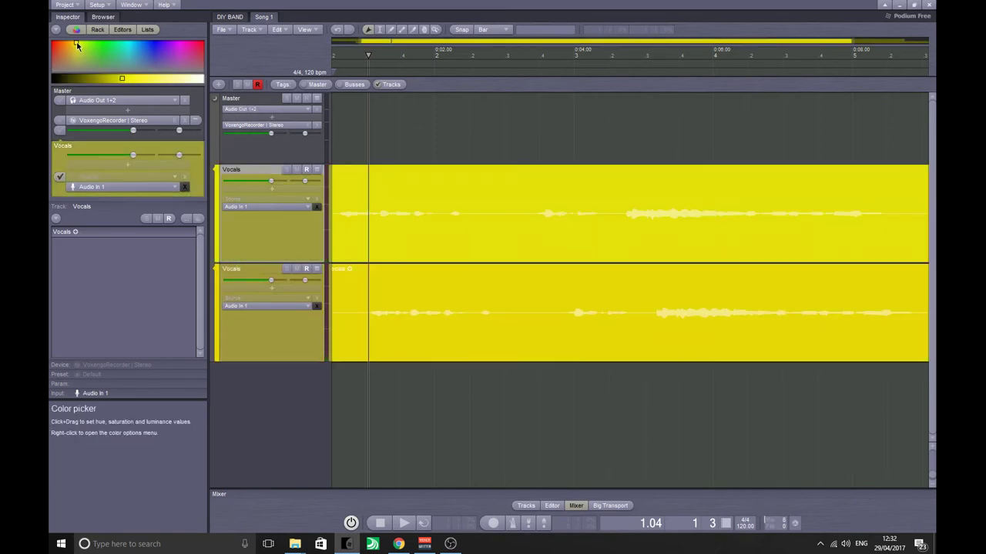
Step: Play both Vocals tracks briefly from about 0.93 seconds to hear the delayed copy
left_click(361, 354)
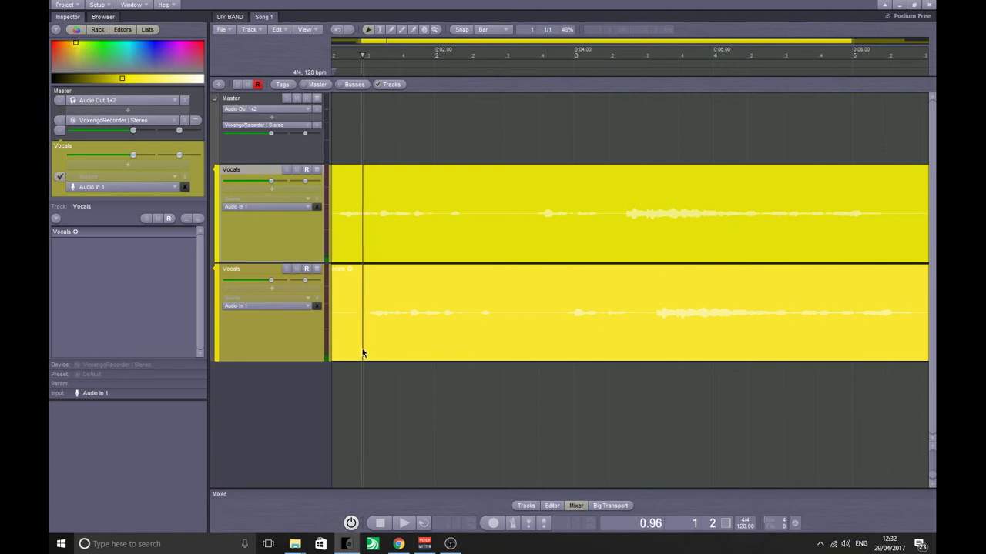
key("space")
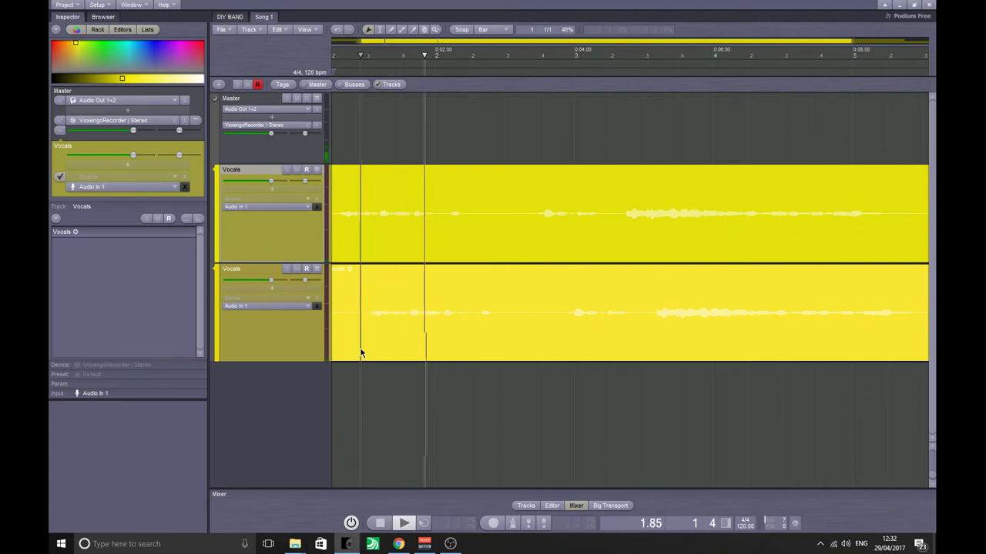
key("space")
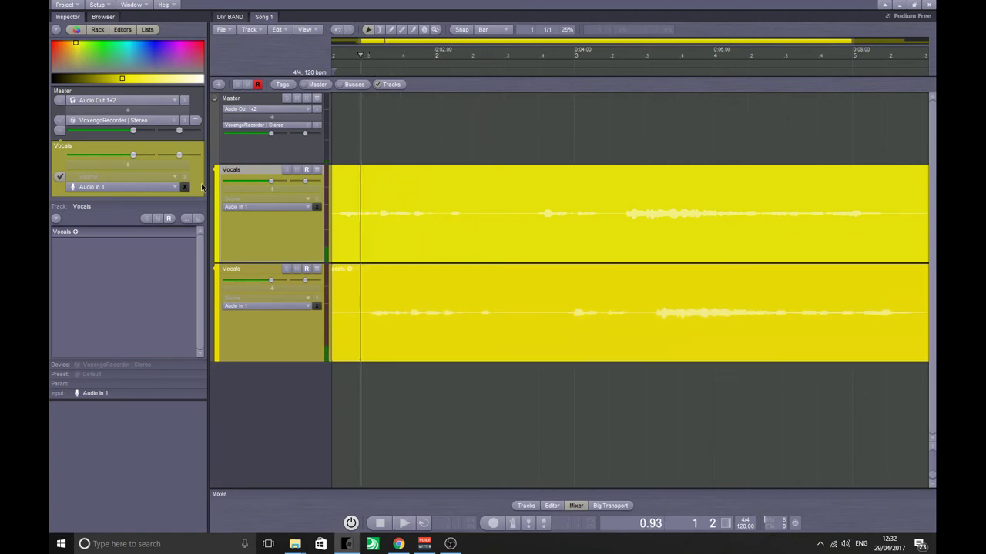
Step: Darken the yellow of both Vocals tracks, keeping the lower one slightly brighter, and play them briefly
left_click(106, 79)
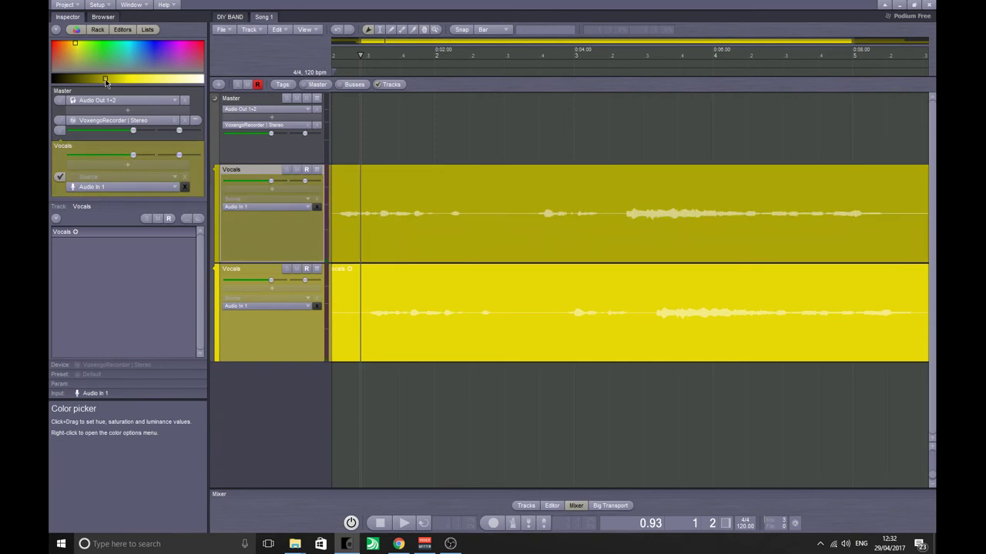
left_click(280, 269)
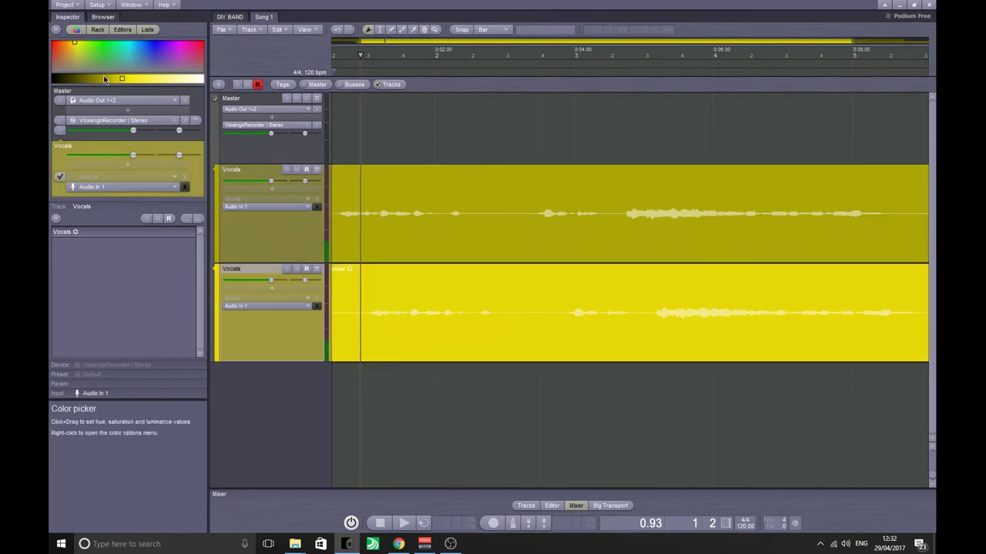
left_click(112, 78)
key("space")
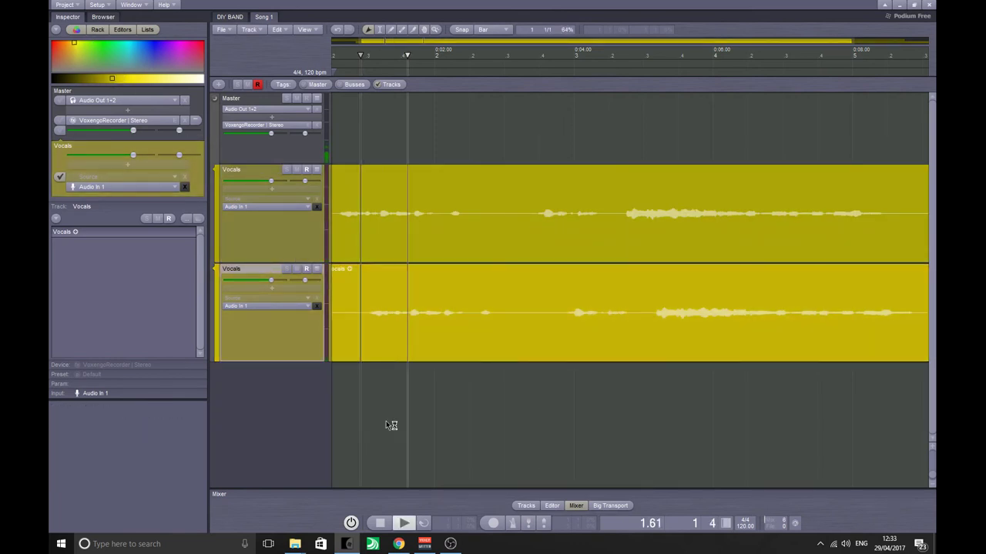
key("space")
Step: Split the lower Vocals clip at 0.93 and 3.15 seconds and delete the section between the cuts
left_click(406, 339)
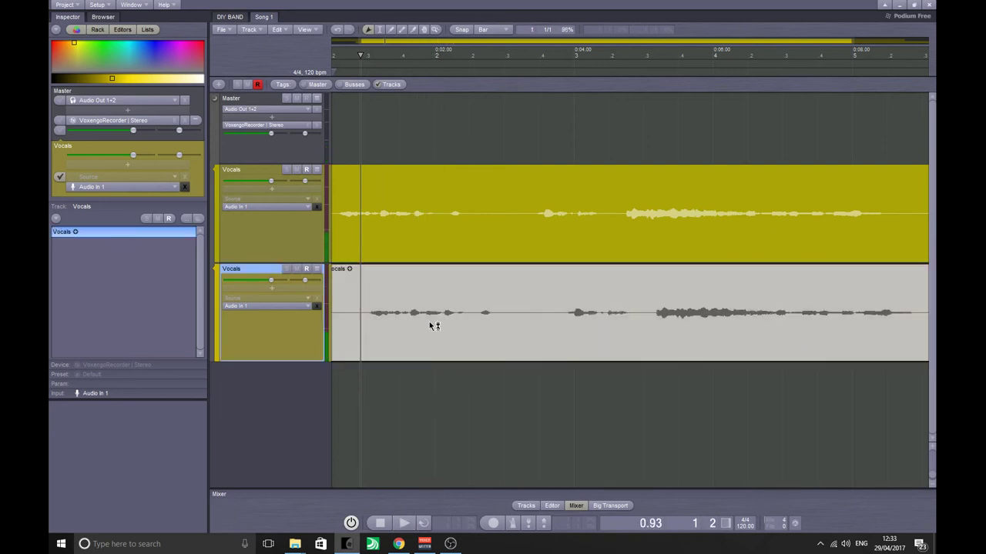
key("s")
left_click(516, 320)
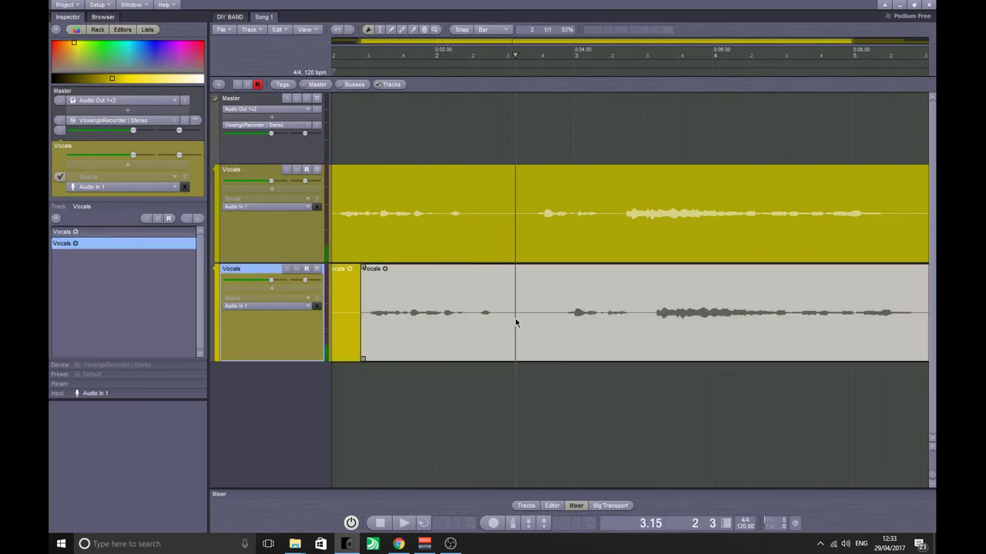
key("s")
left_click(472, 324)
key("Delete")
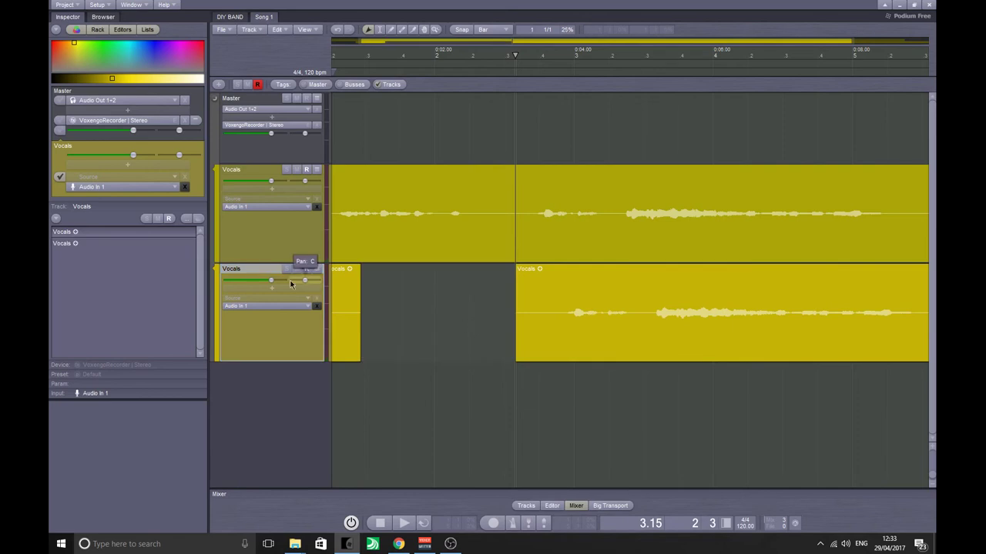
Step: Solo the lower Vocals track and play the arrangement from the very beginning
left_click(287, 269)
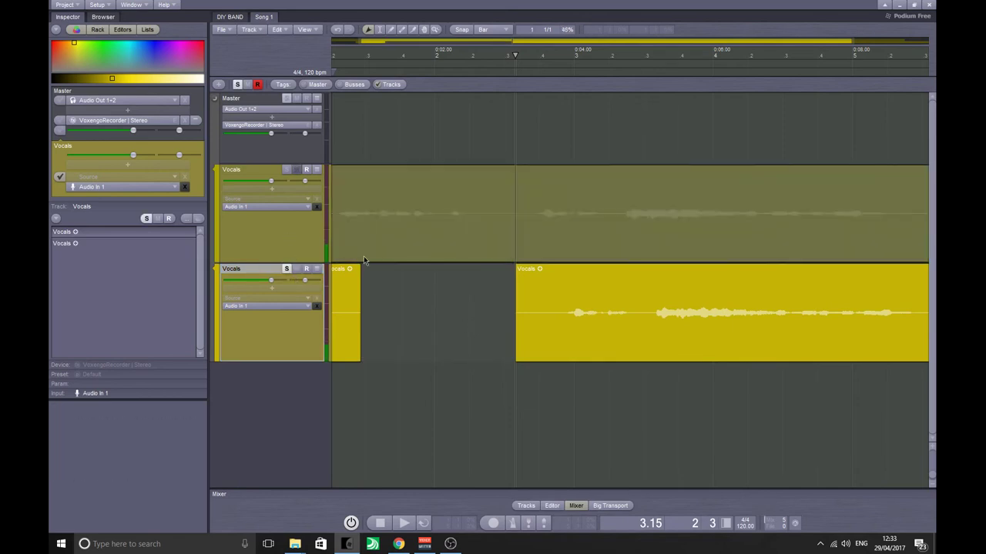
key("Home")
key("space")
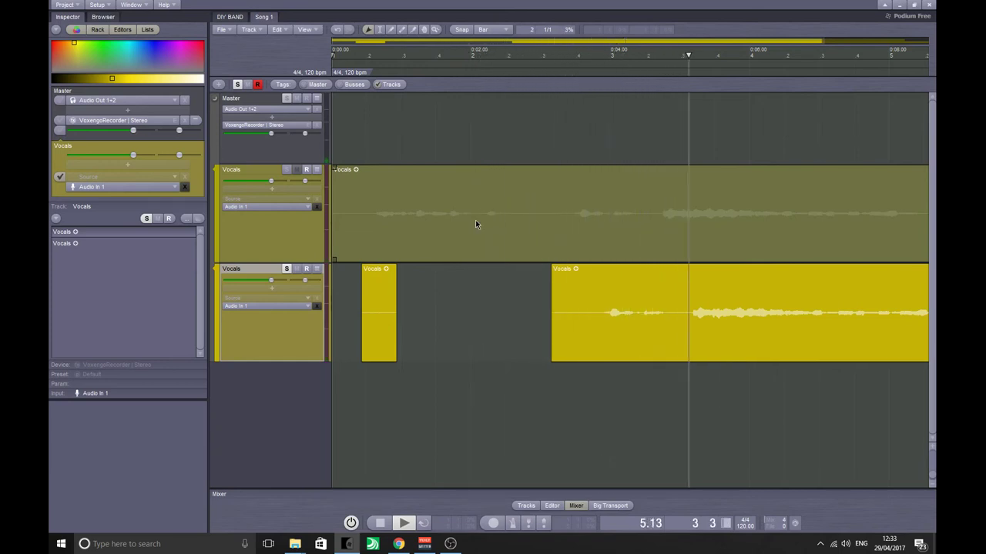
key("space")
Step: Split the remaining long lower clip at 3.79 and 4.90 seconds and move the cut phrase into the gap at about 1.3 seconds
middle_click_drag(632, 343, 597, 332)
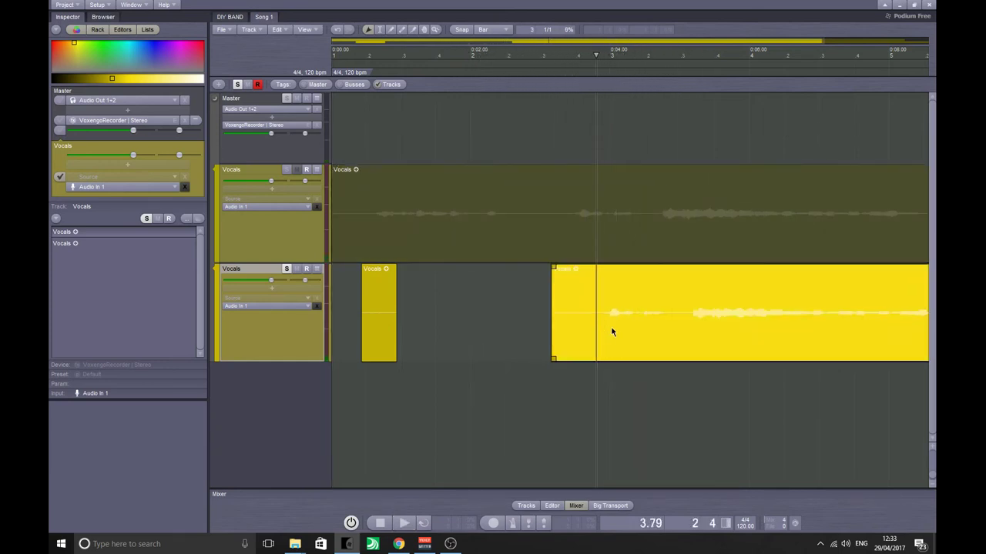
left_click(607, 327)
key("s")
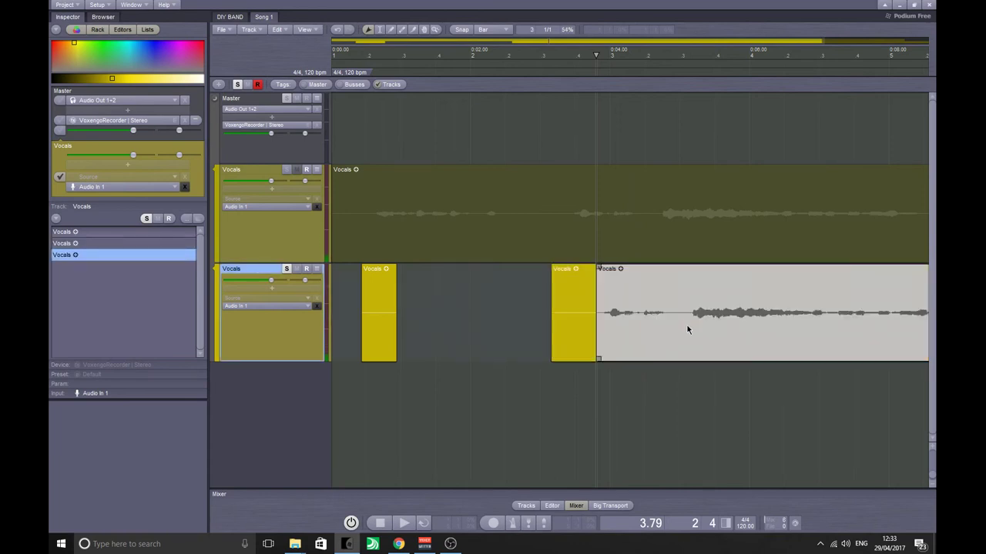
middle_click_drag(685, 327, 673, 326)
key("s")
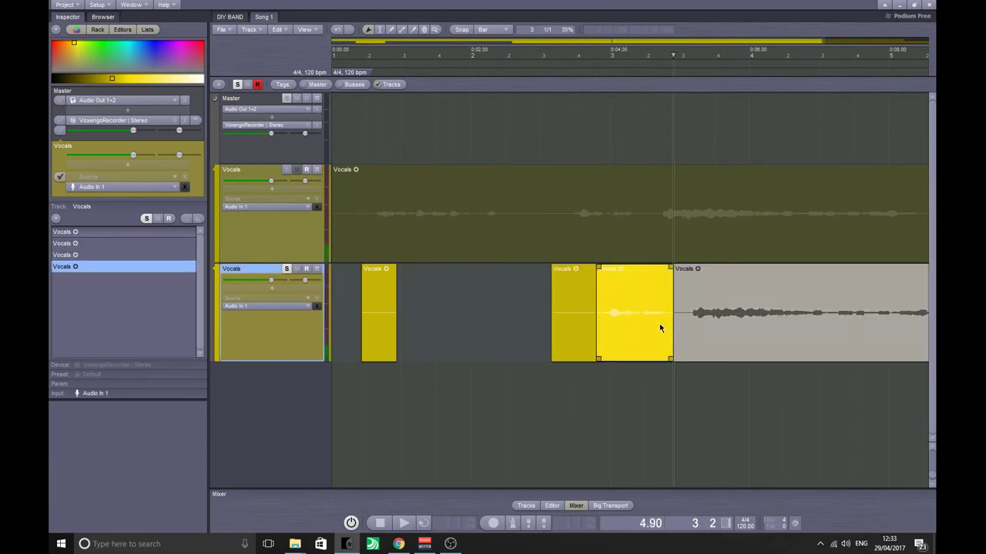
left_click_drag(636, 333, 445, 334)
left_click_drag(455, 333, 466, 332)
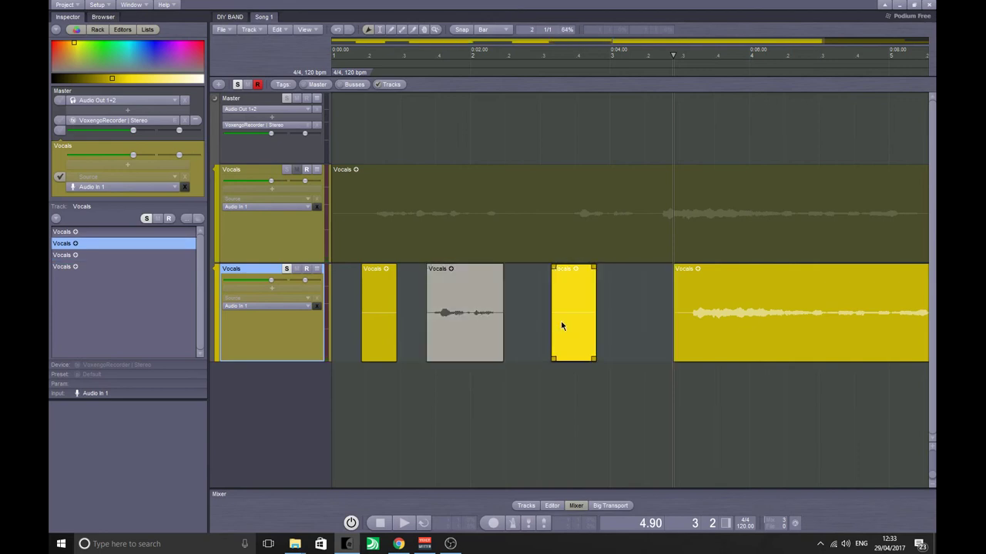
Step: Paste a copy of the moved phrase and place it at about 2.4 seconds, overlapping the original's end to form a crossfade
key("ctrl+c")
key("ctrl+v")
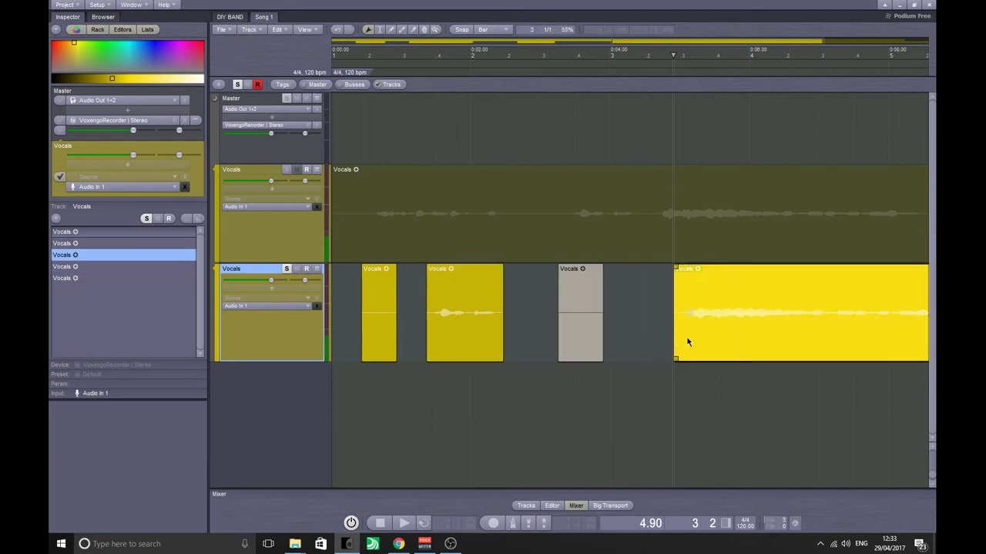
left_click_drag(685, 336, 520, 336)
Step: Play the overlapping phrase clips from about 1.47 seconds
left_click(437, 316)
key("space")
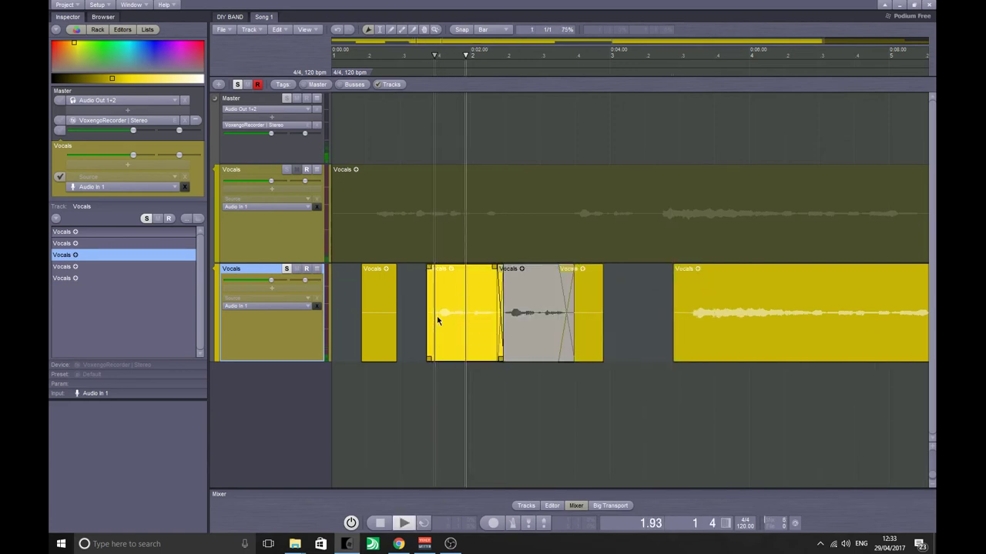
left_click(526, 302)
key("space")
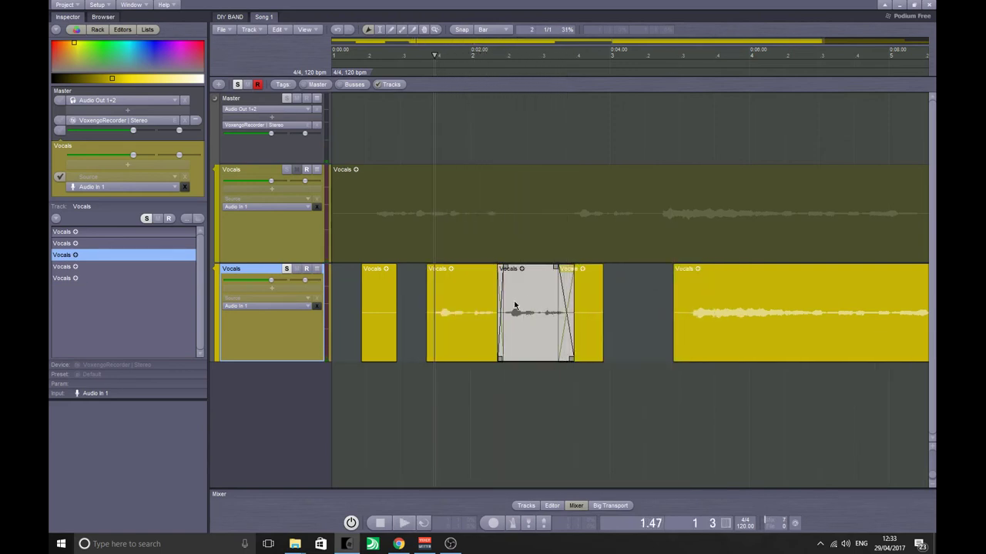
Step: Lengthen the copied phrase's fade-in across most of the clip and play the transition from about 2.27 seconds
scroll(514, 305, "up", 5, "ctrl")
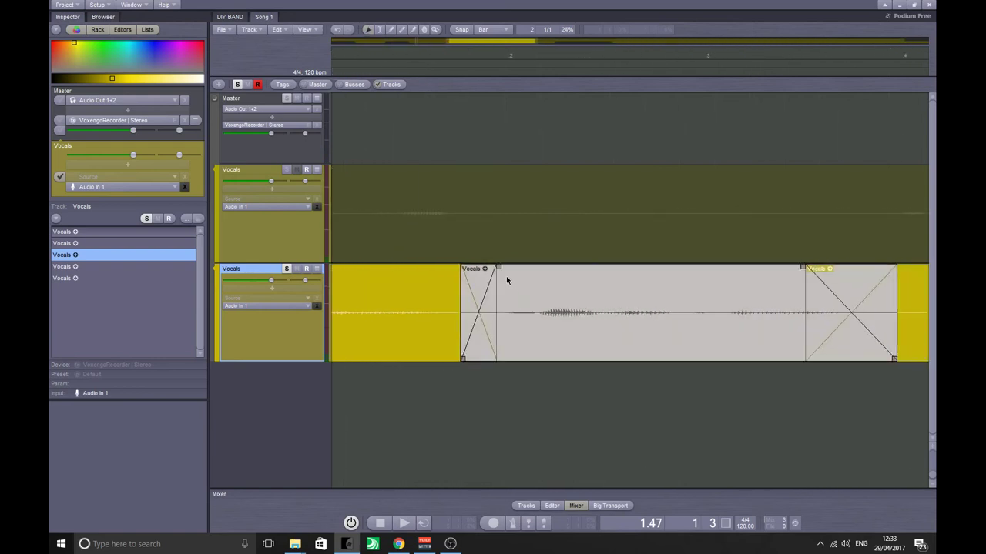
left_click_drag(507, 281, 831, 296)
left_click(420, 301)
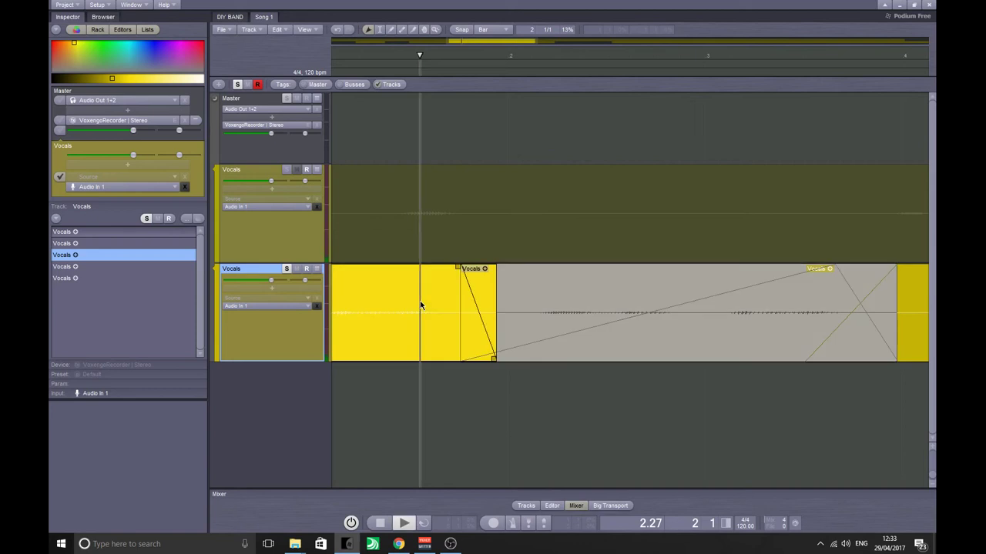
key("space")
key("space")
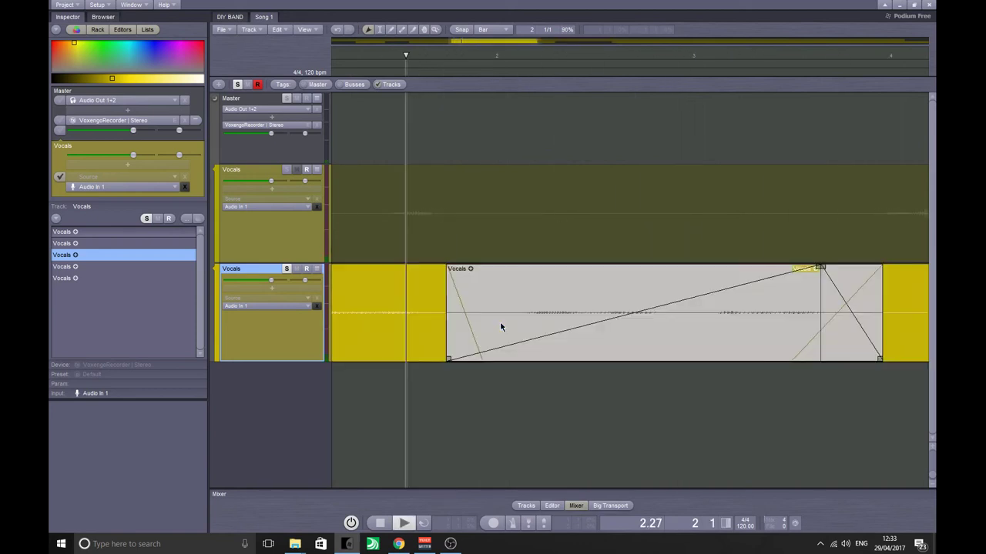
key("space")
key("space")
Step: Set the crossfade curve of the copied phrase's fade-in to Soft S-Shape and play the transition
right_click(566, 335)
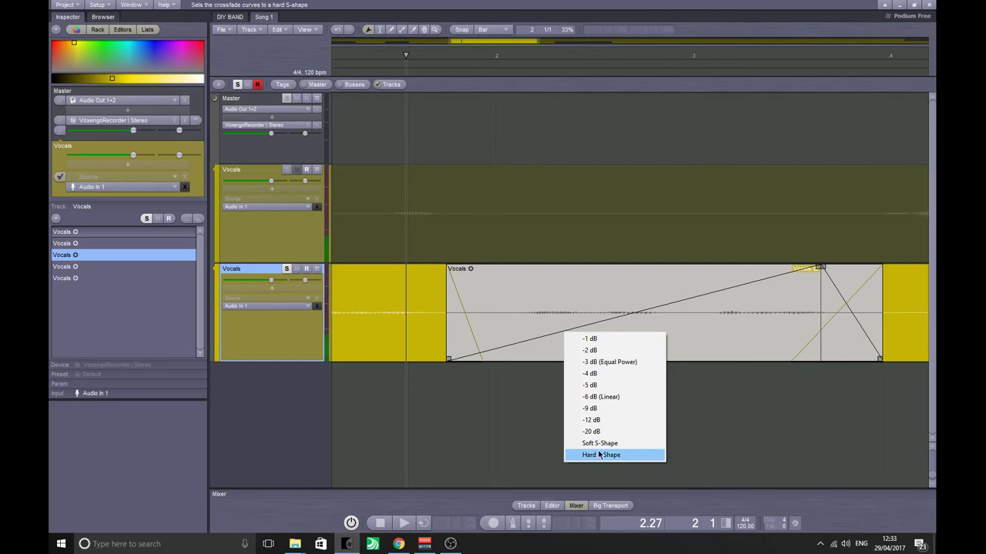
left_click(600, 443)
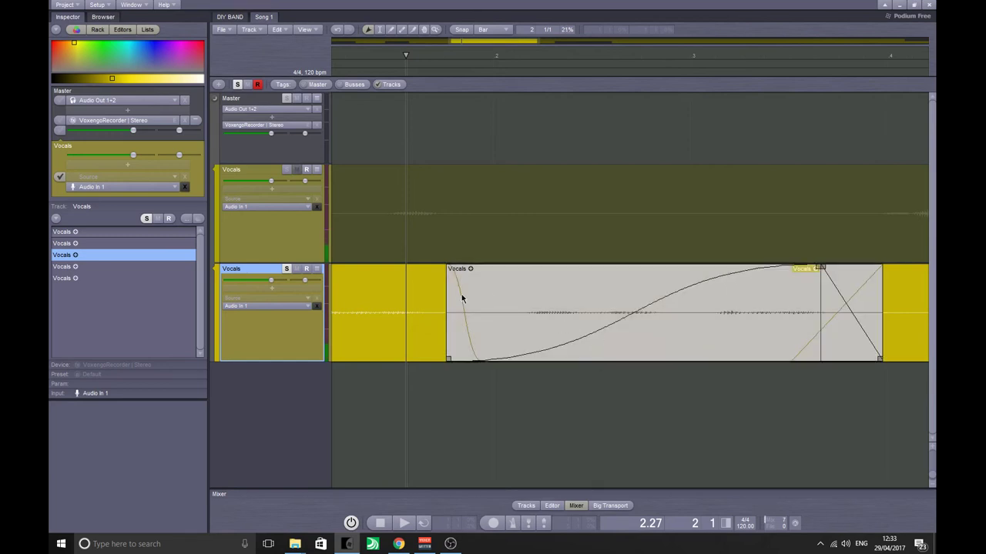
key("space")
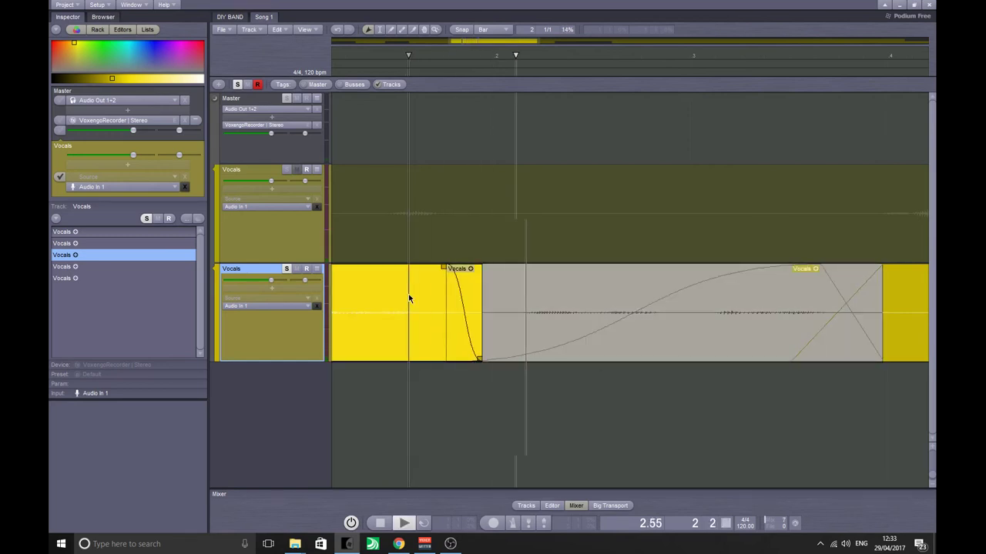
key("space")
Step: Create a new track below the two Vocals tracks with the default name and settings, and increase its height
double_click(284, 380)
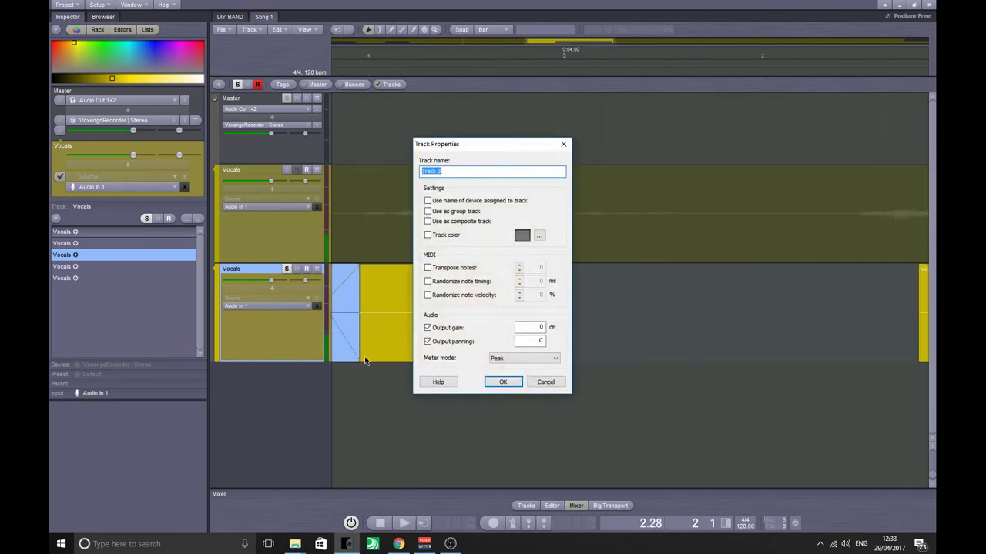
left_click(511, 384)
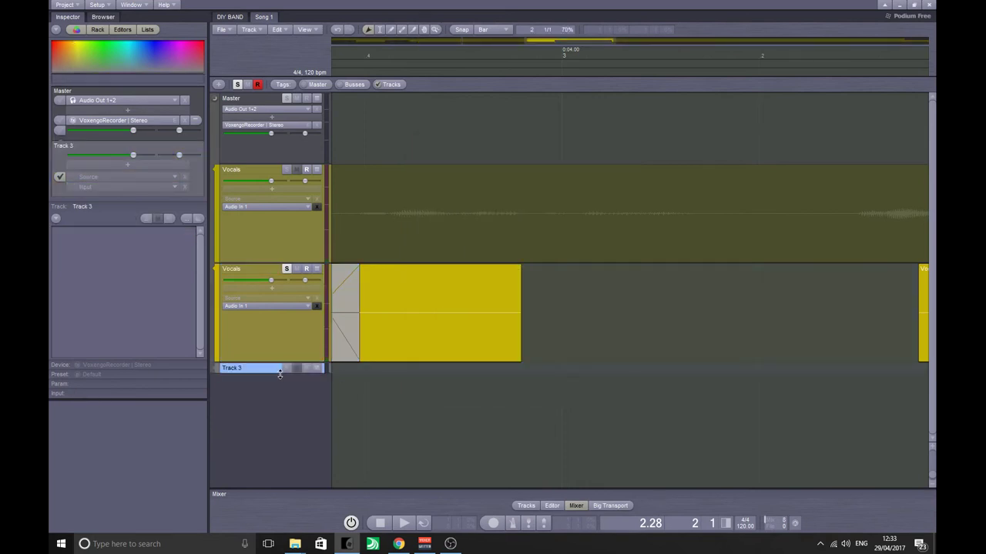
left_click_drag(280, 373, 281, 439)
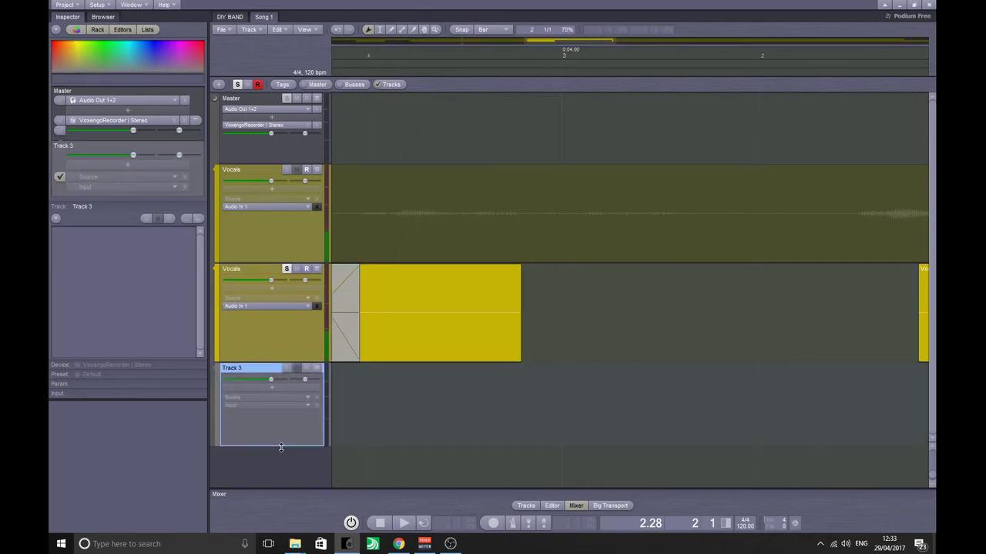
Step: Assign the MT-PowerDrumKit instrument from the Drum Machine group as the source of Track 3
left_click(278, 398)
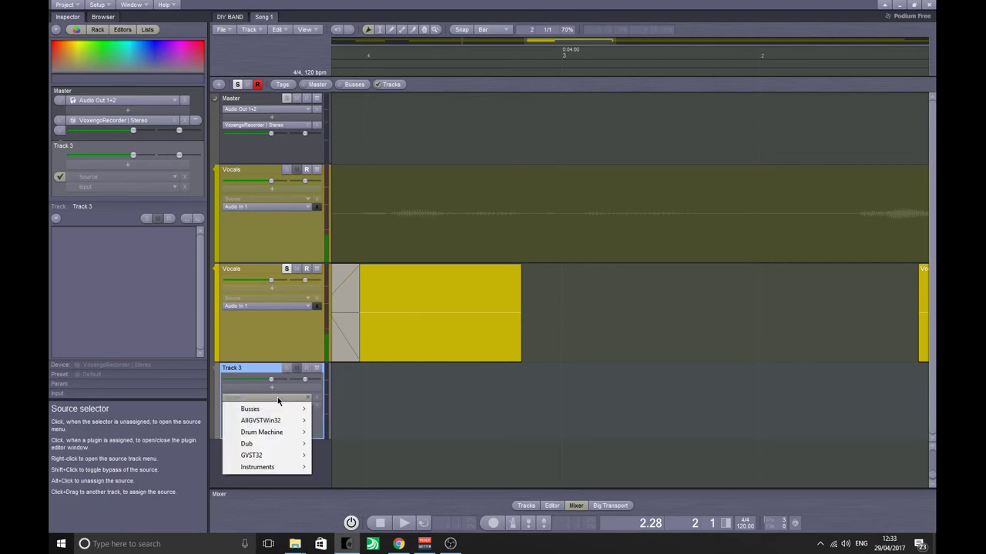
left_click(389, 402)
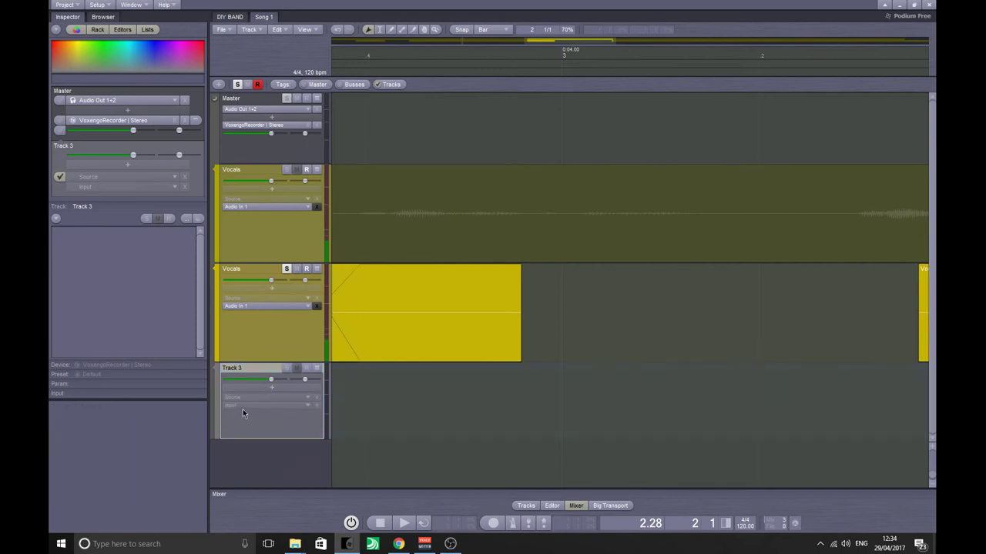
left_click(245, 407)
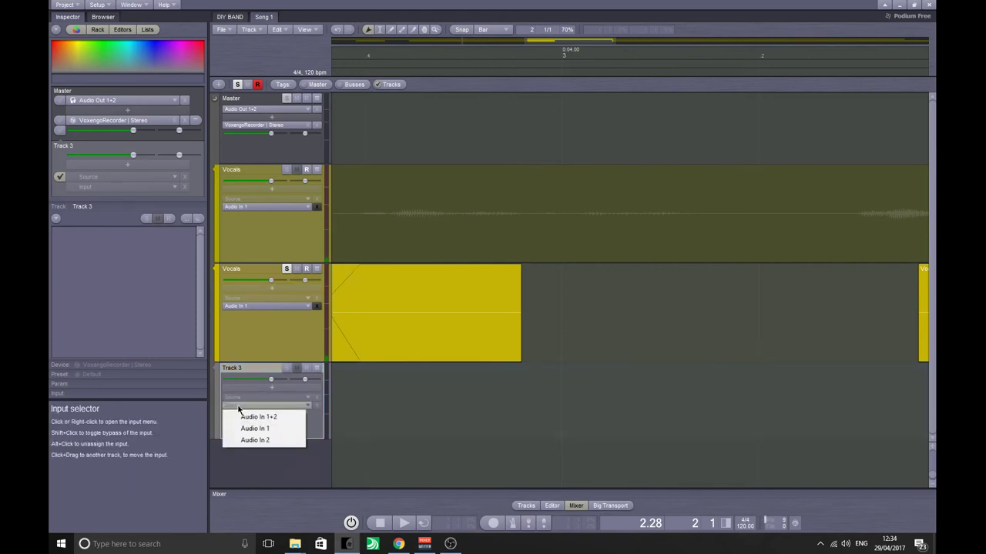
left_click(236, 399)
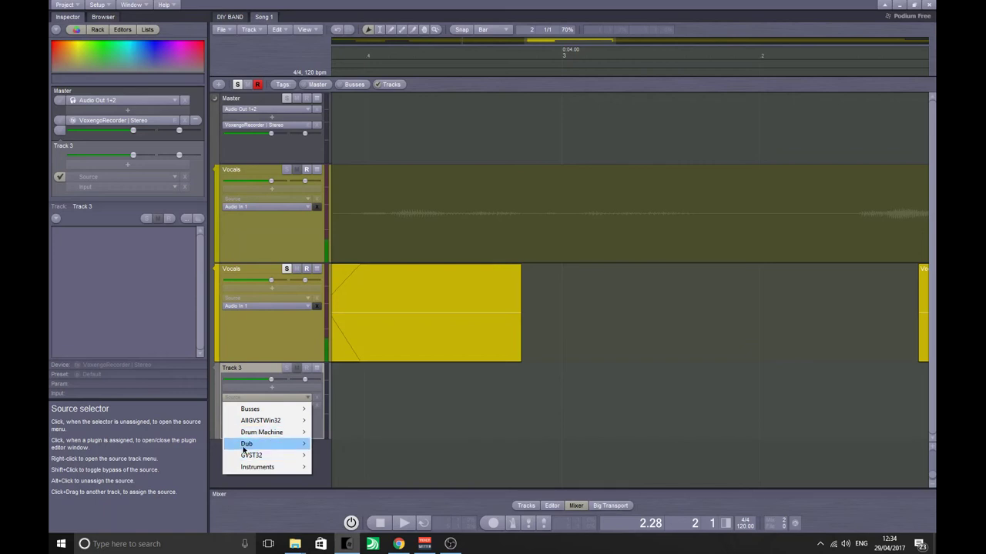
mouse_move(259, 467)
mouse_move(278, 447)
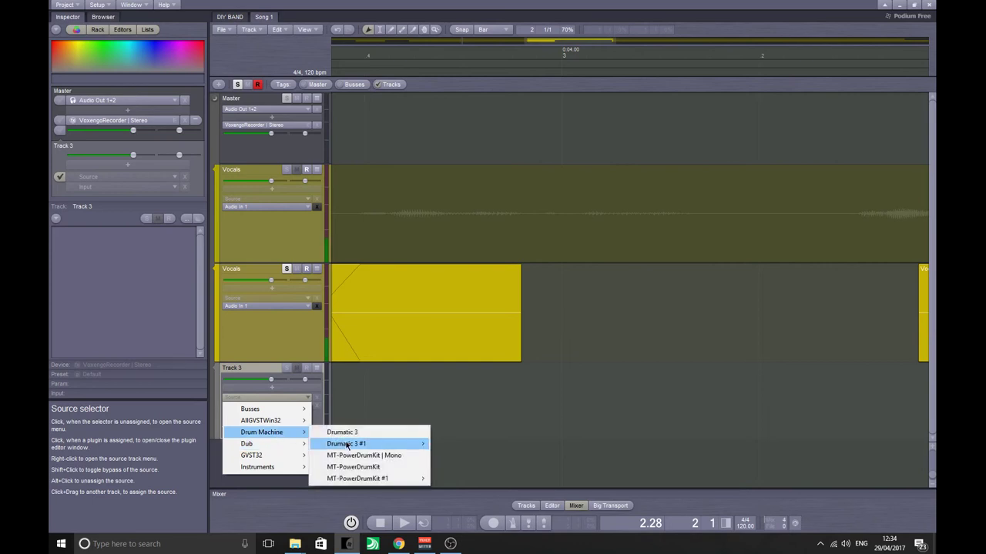
left_click(352, 466)
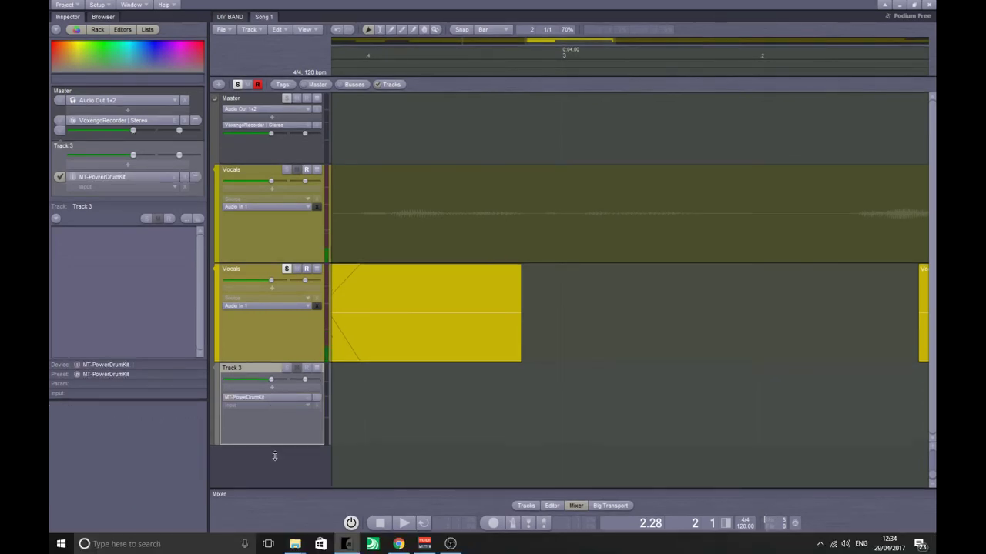
Step: Turn off solo on the second Vocals track and audition the snare in Track 3's MT-PowerDrumKit window
double_click(270, 398)
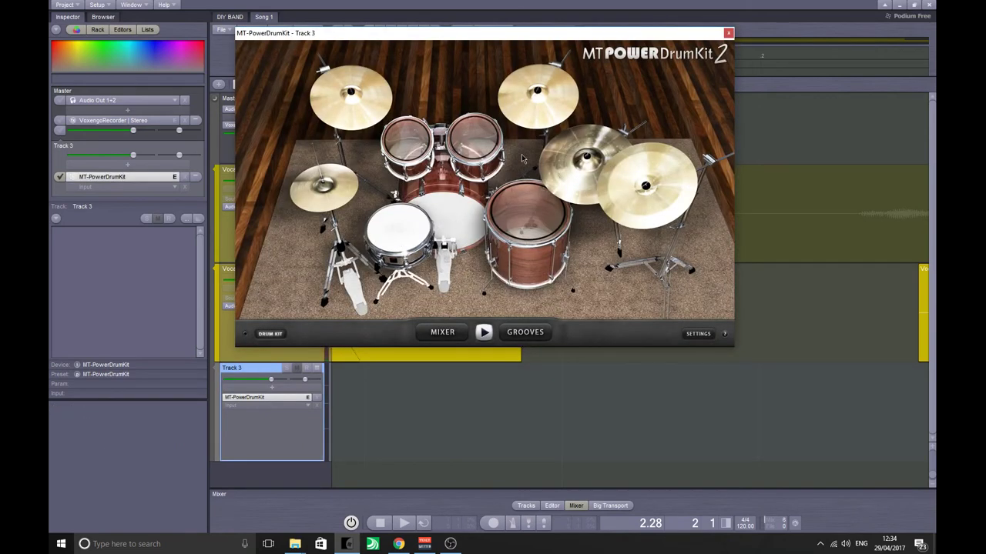
left_click(731, 32)
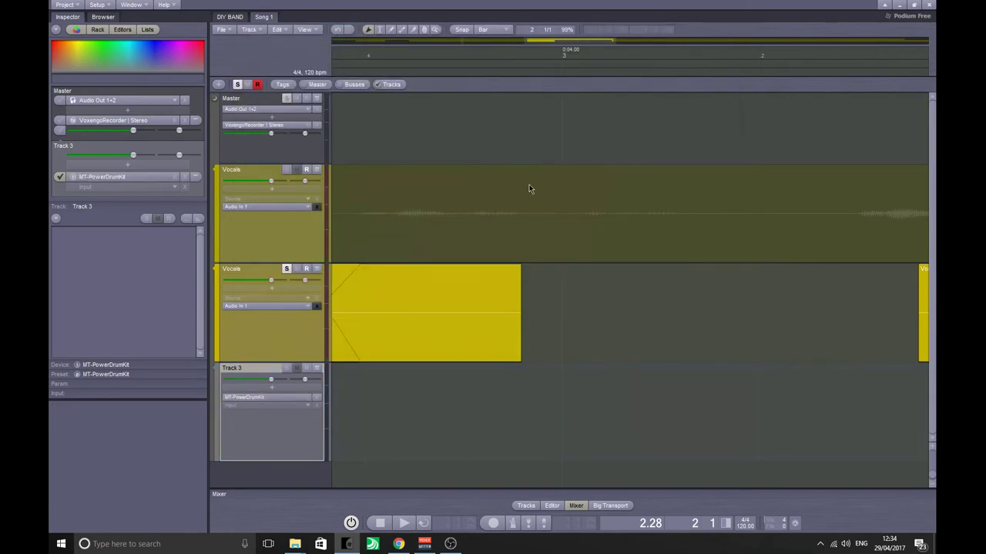
left_click(287, 269)
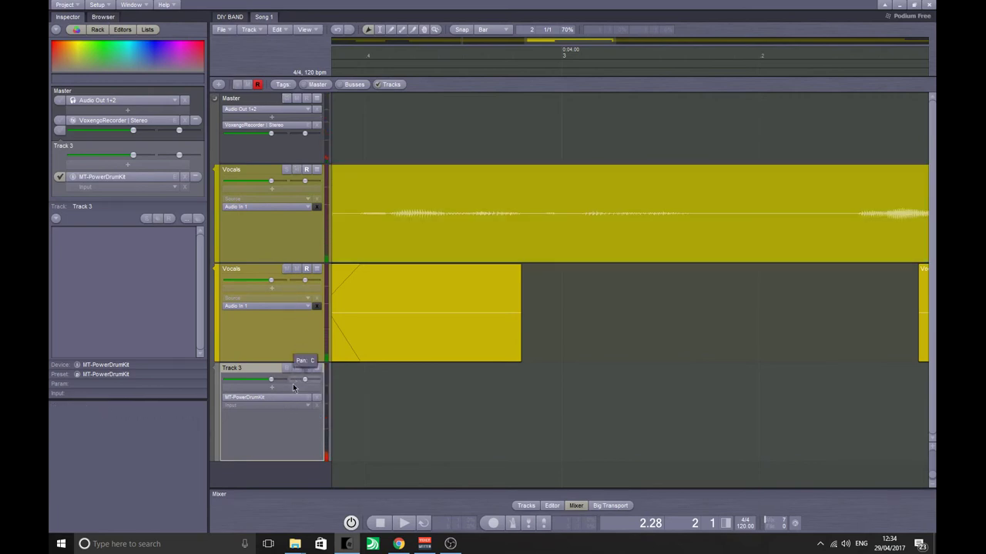
double_click(266, 397)
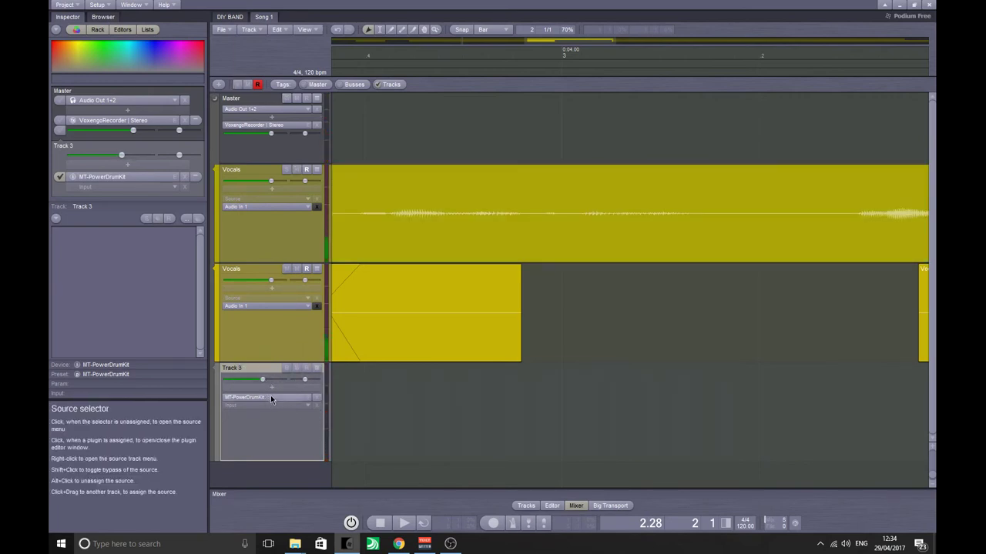
left_click(404, 244)
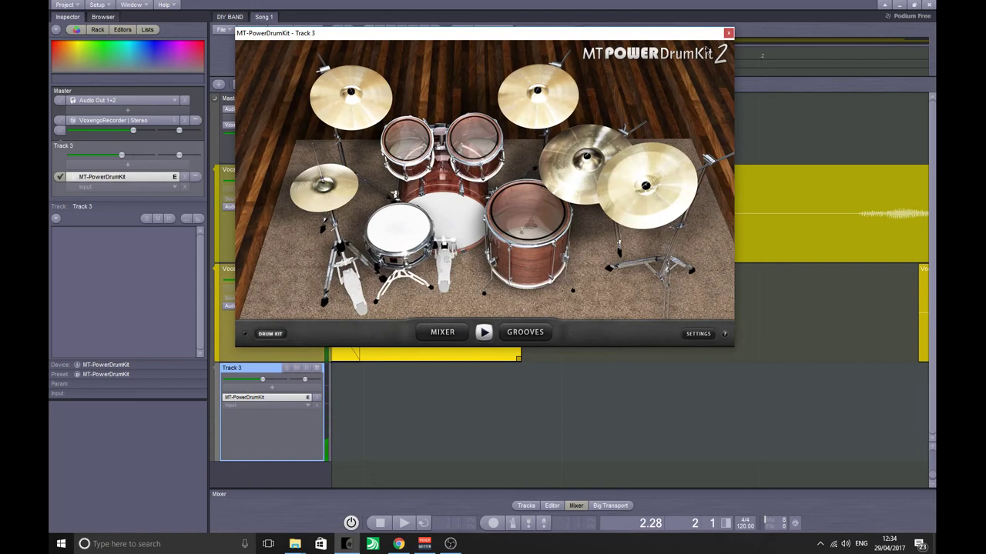
left_click(730, 33)
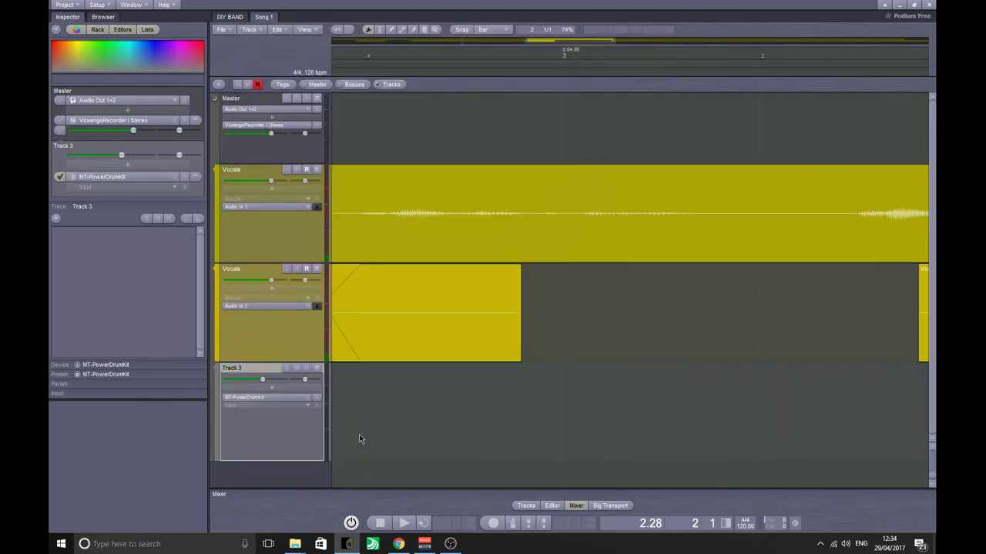
Step: View the VoxengoRecorder plugin's settings on the Master track and close its window
left_click(271, 117)
left_click(264, 128)
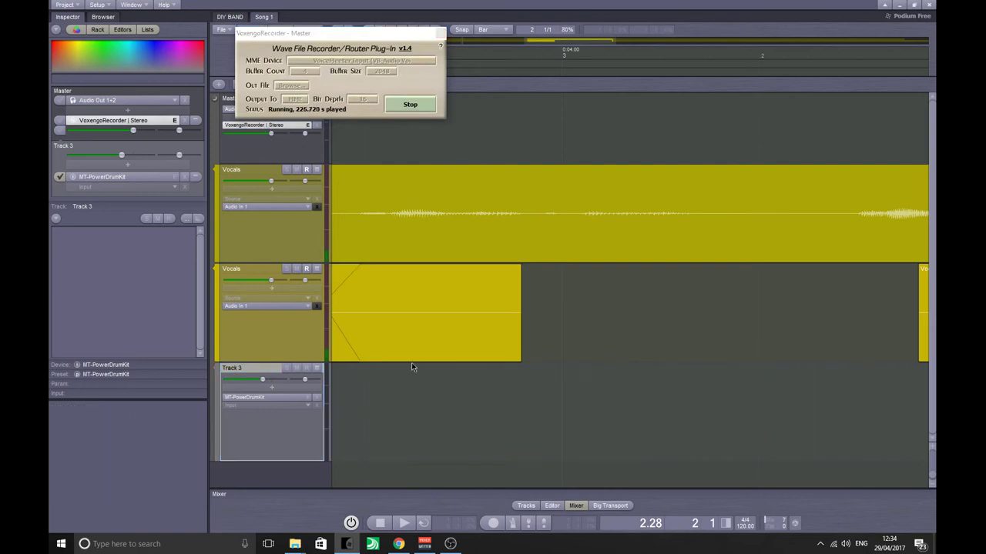
left_click(435, 32)
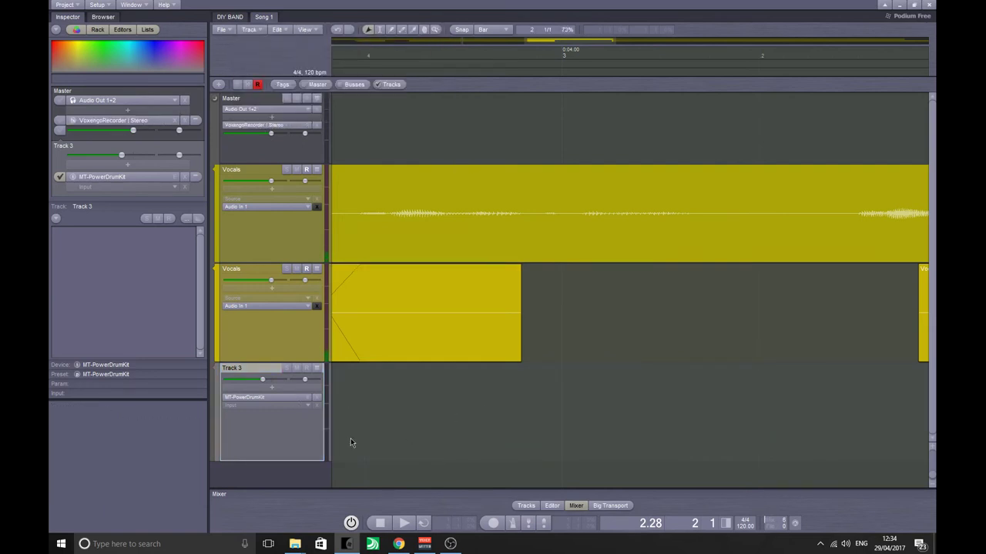
Step: Create an empty note clip about 1.6 seconds long at the start of Track 3 and open it in an enlarged piano roll
key("space")
left_click_drag(339, 449, 505, 453)
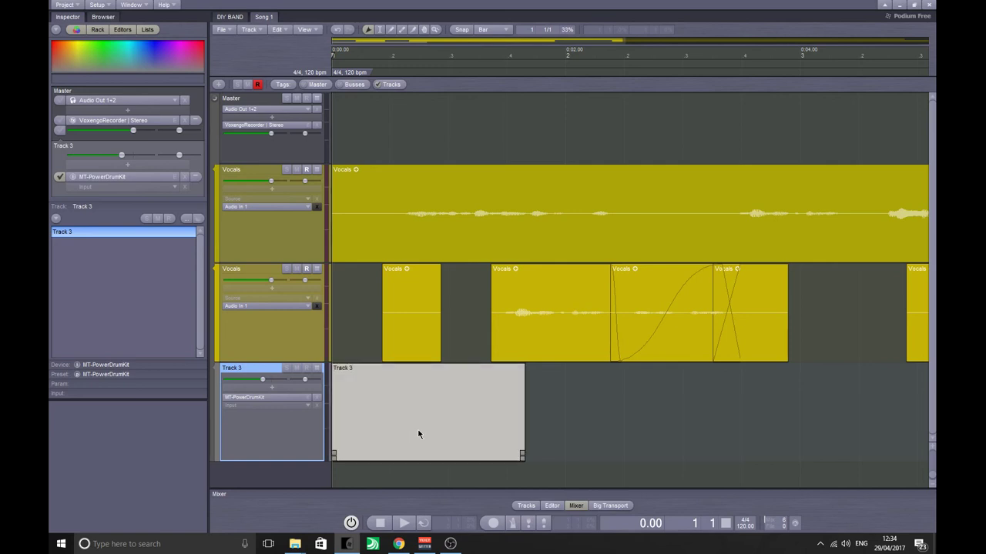
double_click(375, 432)
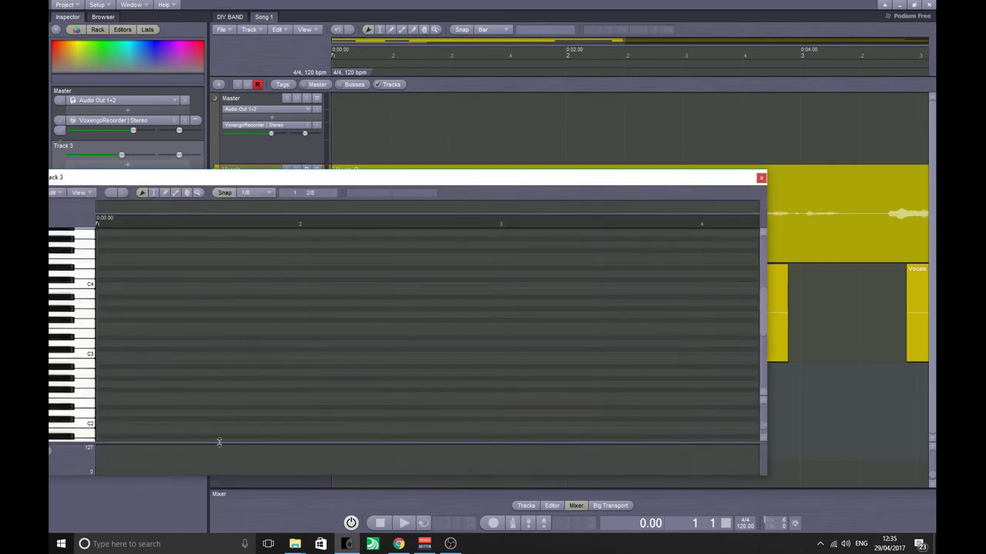
left_click_drag(221, 174, 344, 113)
scroll(253, 304, "up", 2)
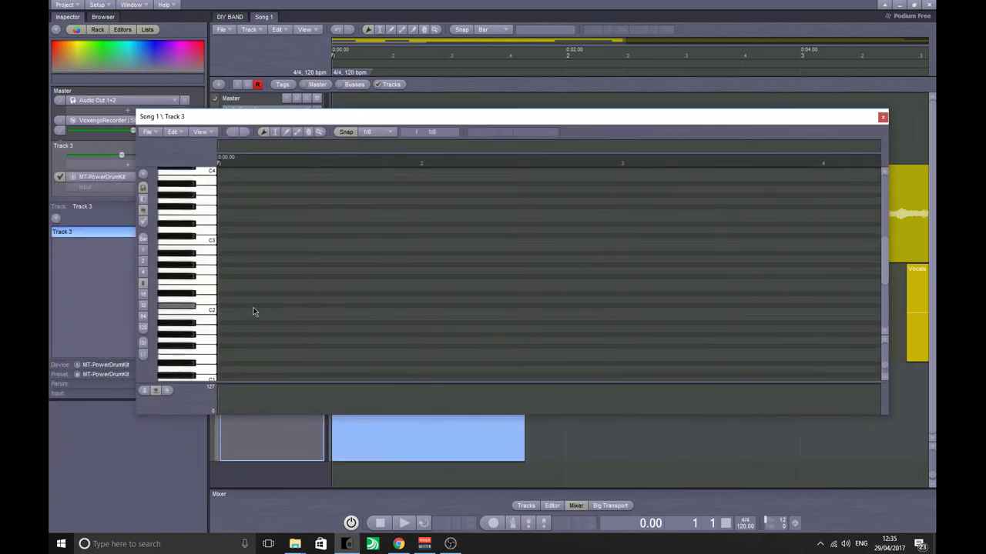
mouse_move(328, 382)
left_mouse_down()
mouse_move(331, 443)
mouse_move(330, 401)
left_mouse_up()
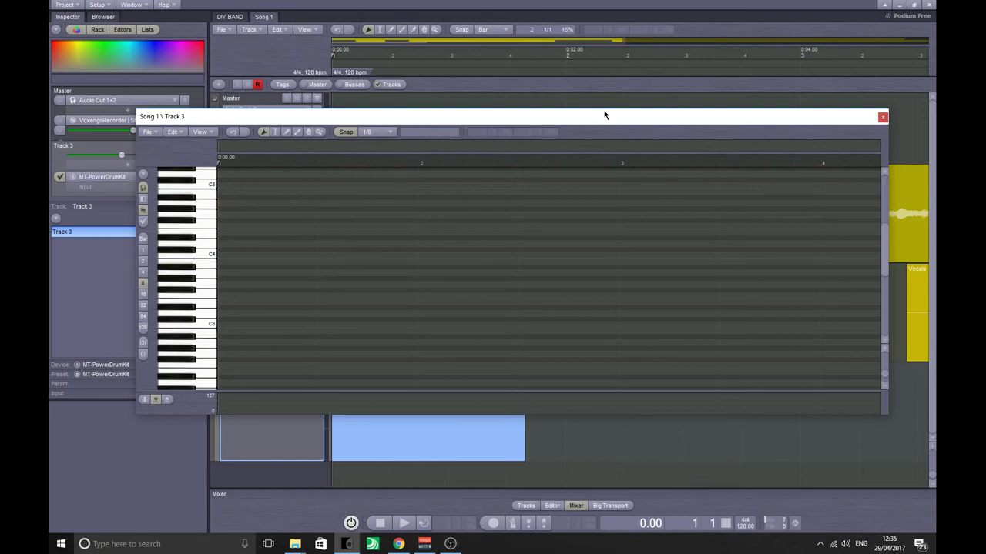
left_click_drag(603, 109, 604, 2)
Step: Add a 1/8 note on C1 at the clip's start and set the snap grid to 1/16
scroll(198, 348, "down", 5)
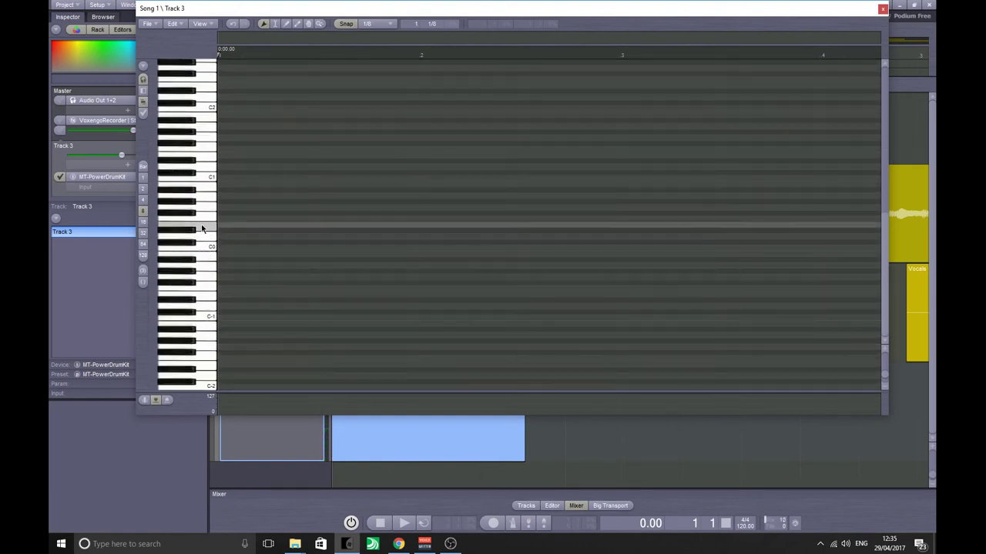
scroll(263, 229, "up", 3)
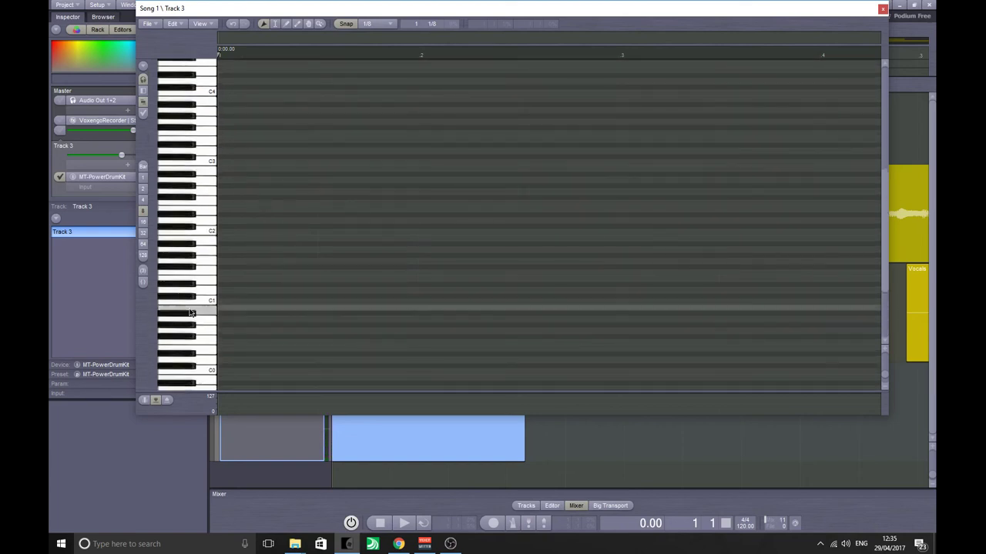
left_click(230, 303)
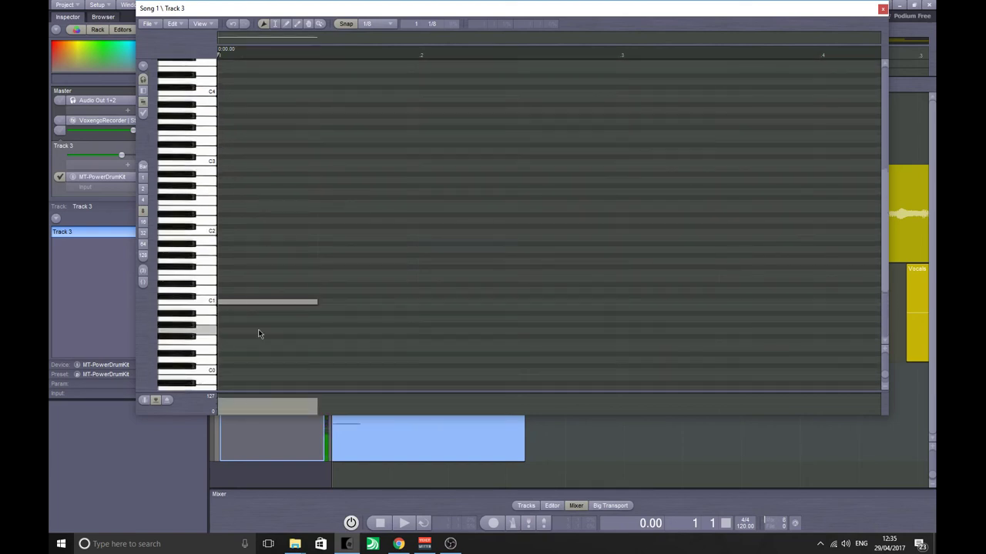
left_click(379, 23)
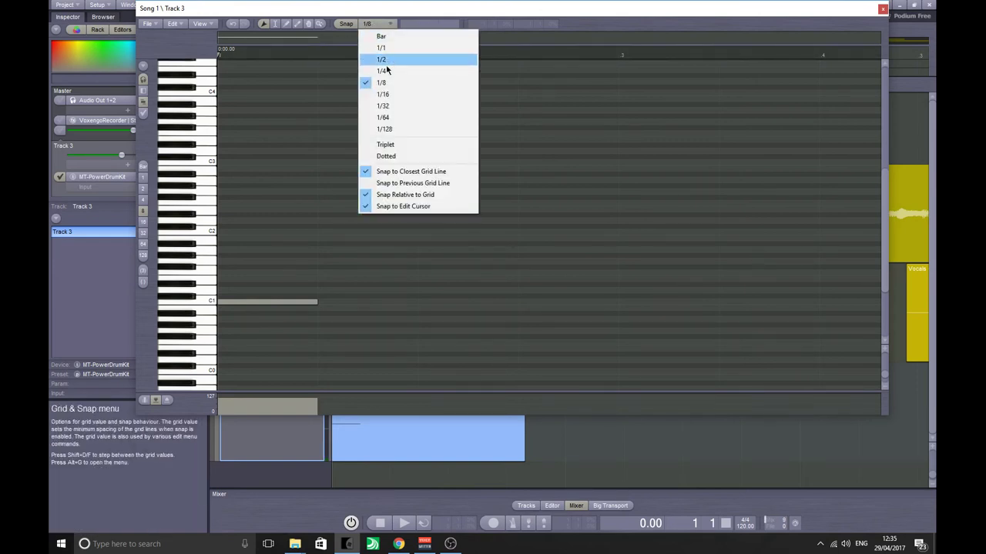
left_click(391, 94)
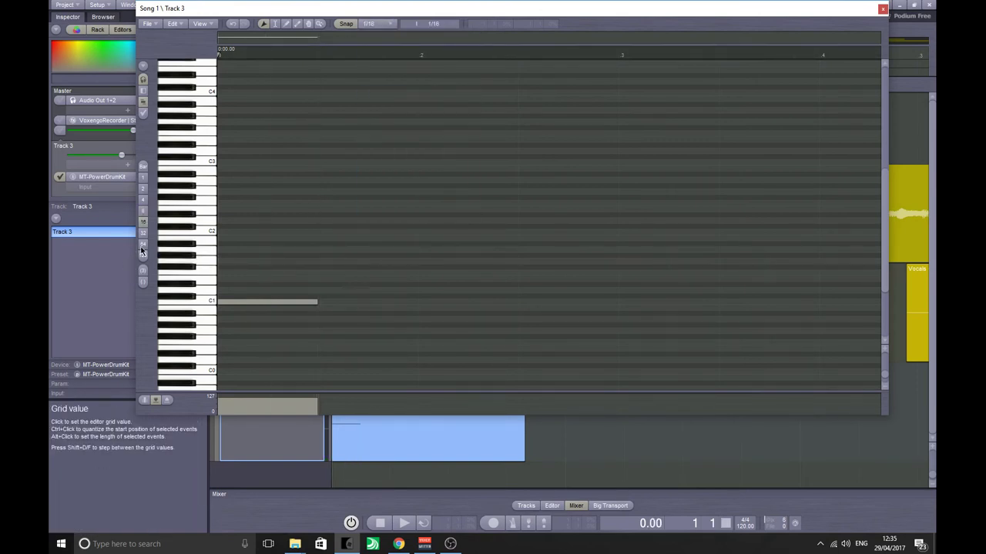
key("space")
key("space")
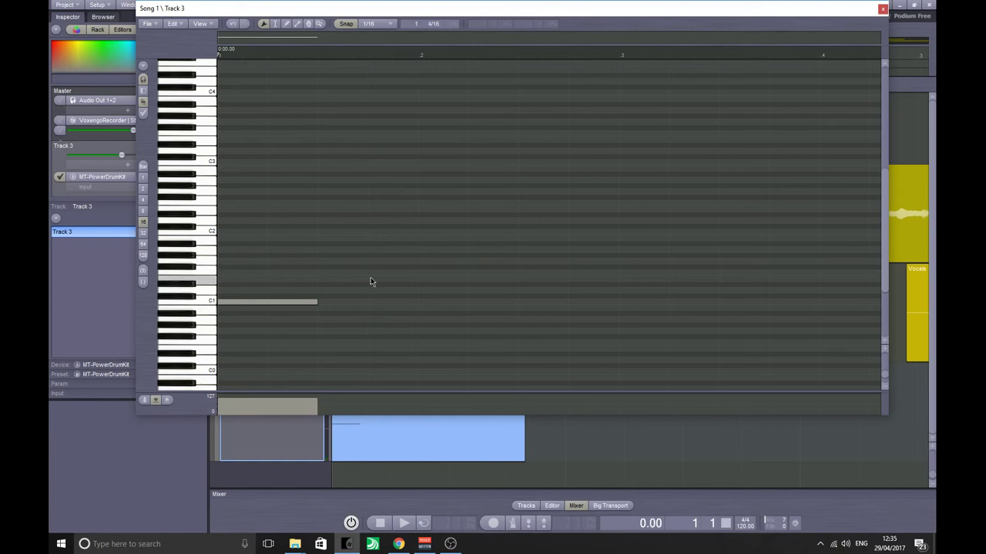
Step: Add a 1/16 note on D#1 at beat 2 of the drum clip
left_click(428, 267)
left_click(429, 285)
left_click_drag(429, 285, 429, 285)
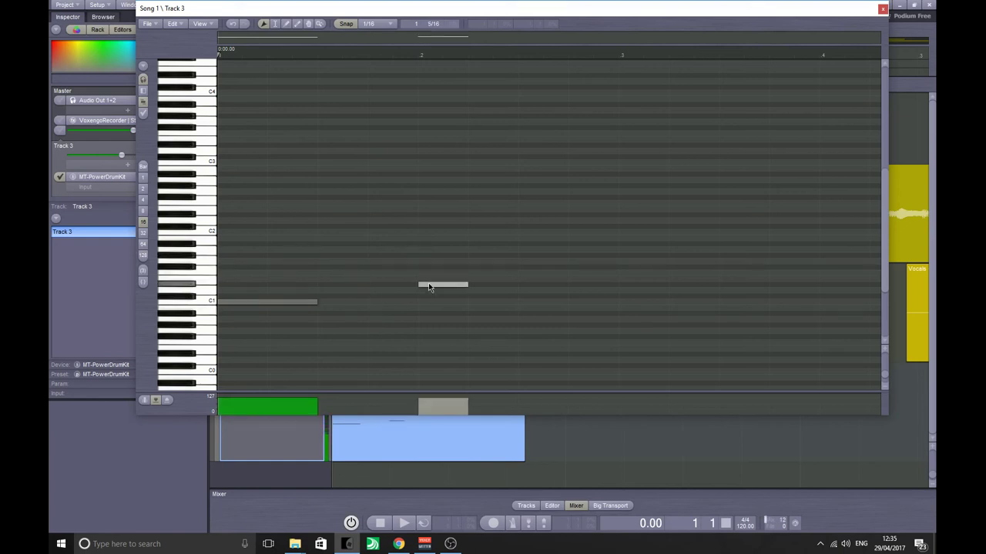
key("space")
key("space")
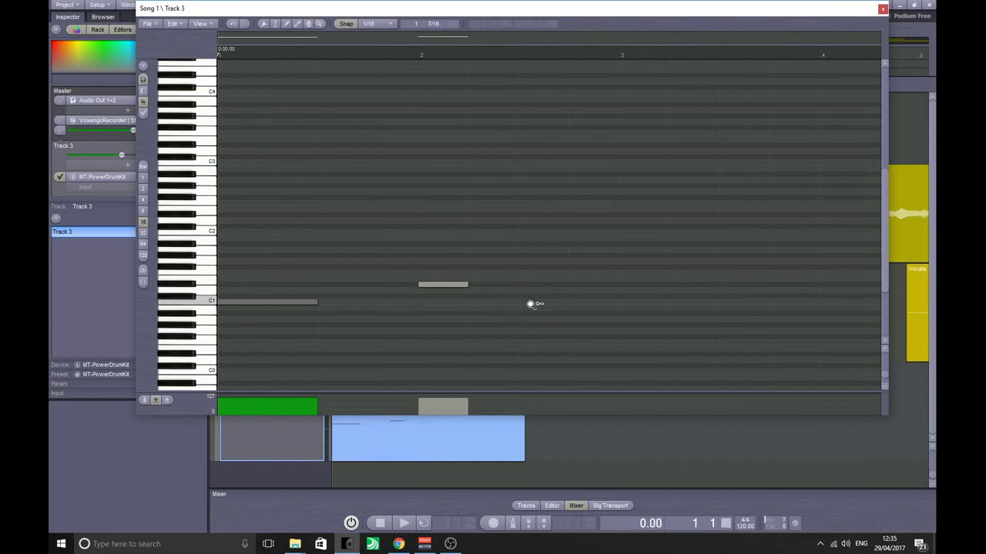
Step: Add 1/16 notes on C1 just before and just after beat 3, and one on E1 at beat 4
scroll(532, 306, "down", 2, "ctrl")
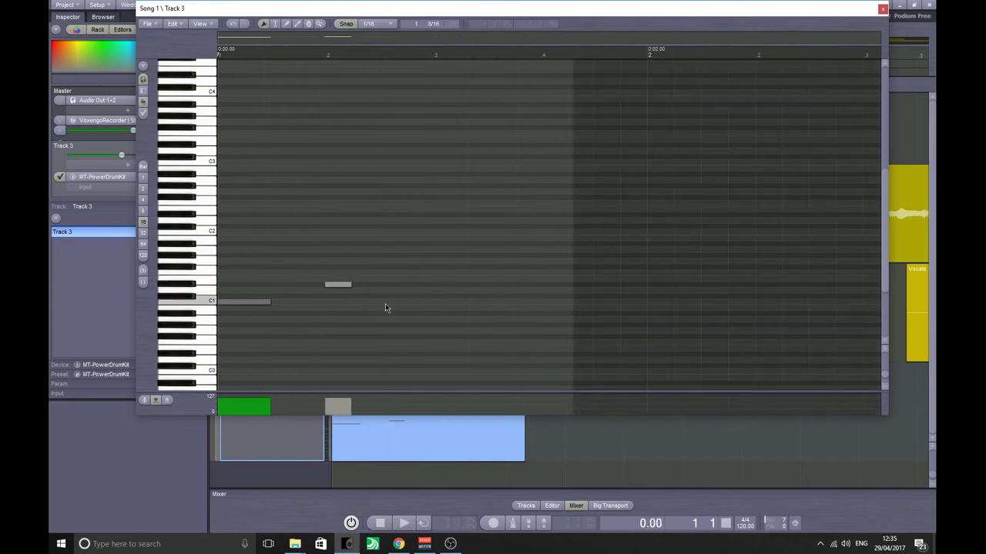
key("space")
key("space")
key("space")
key("space")
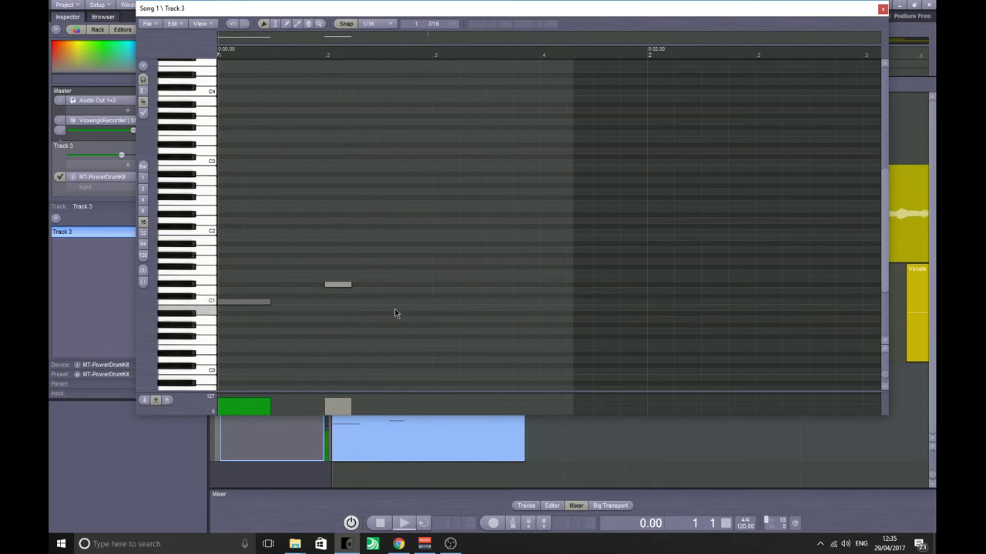
left_click(418, 302)
left_click(472, 302)
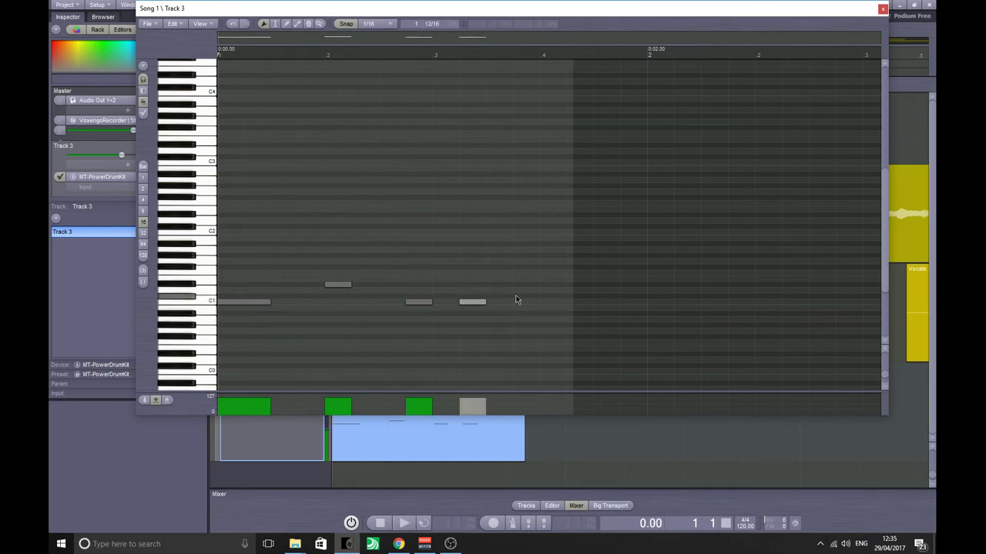
left_click(545, 279)
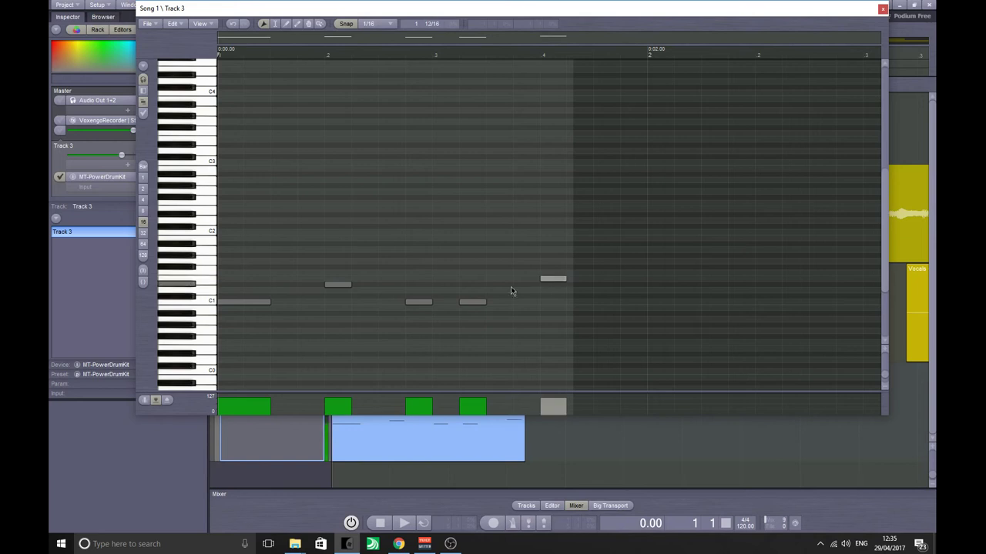
Step: Play the drum pattern and shift the two C1 notes around beat 3 later by 1/16
key("space")
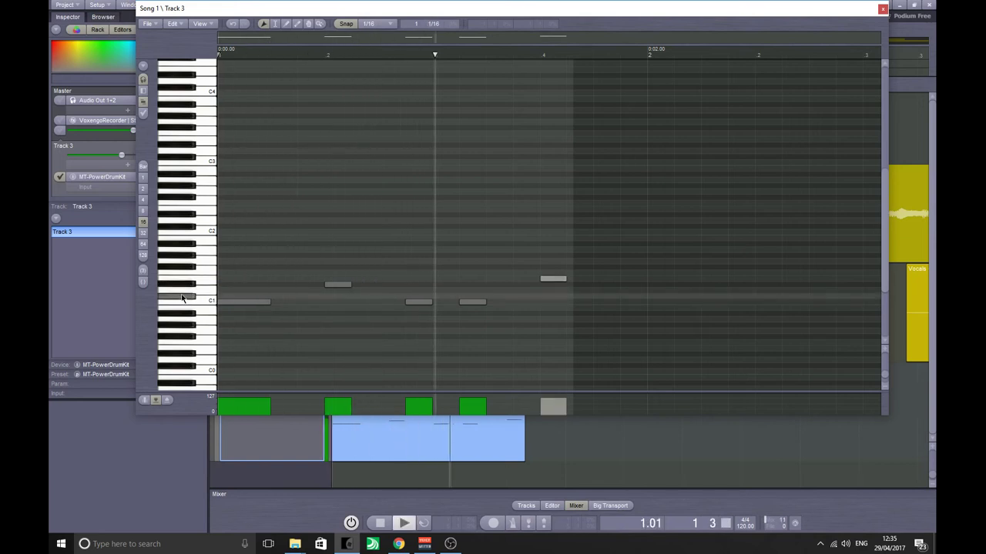
key("space")
left_click_drag(385, 277, 491, 302)
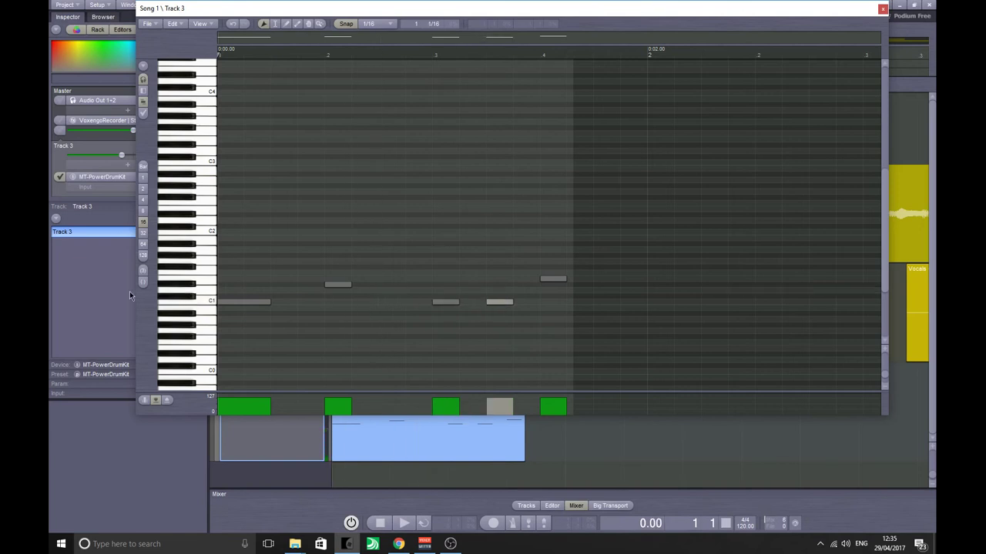
Step: Play the drum pattern and mute both Vocals tracks
key("space")
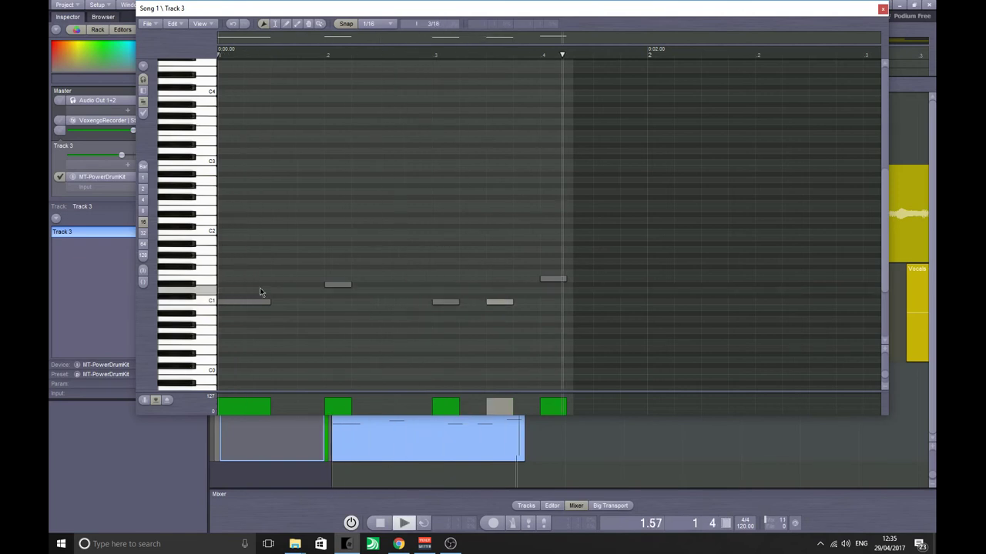
left_click_drag(380, 9, 492, 359)
left_click(295, 268)
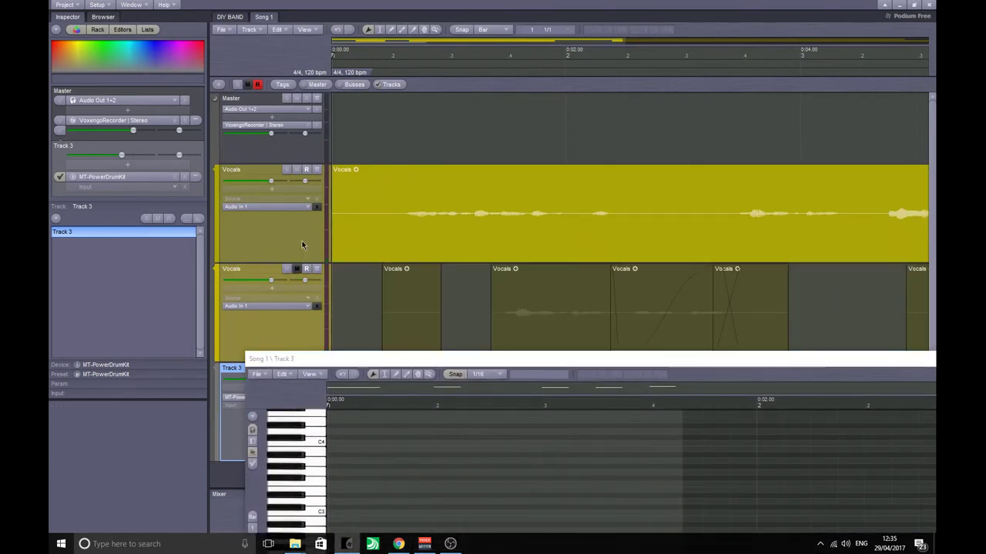
left_click(296, 169)
left_click_drag(358, 358, 511, 186)
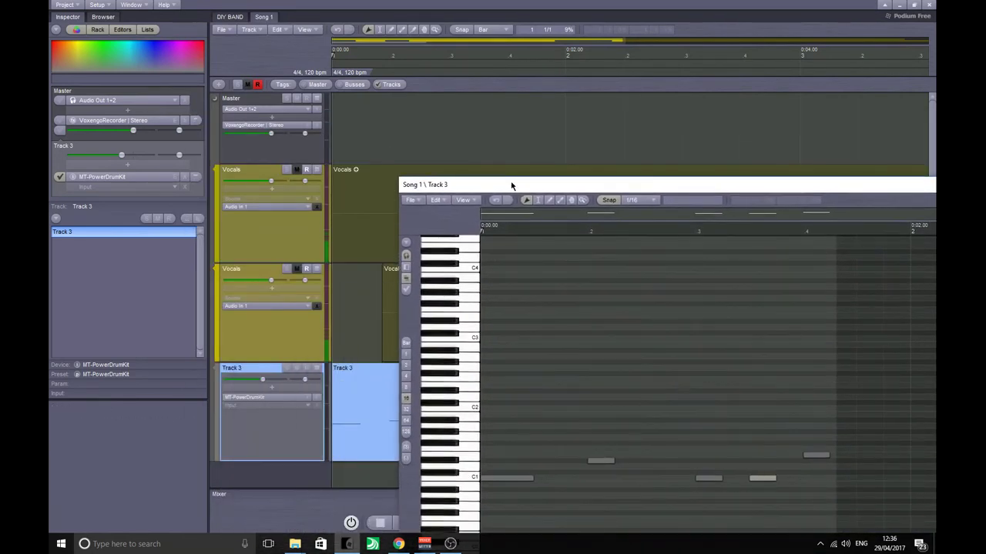
left_click(296, 170)
left_click(297, 169)
left_click(297, 170)
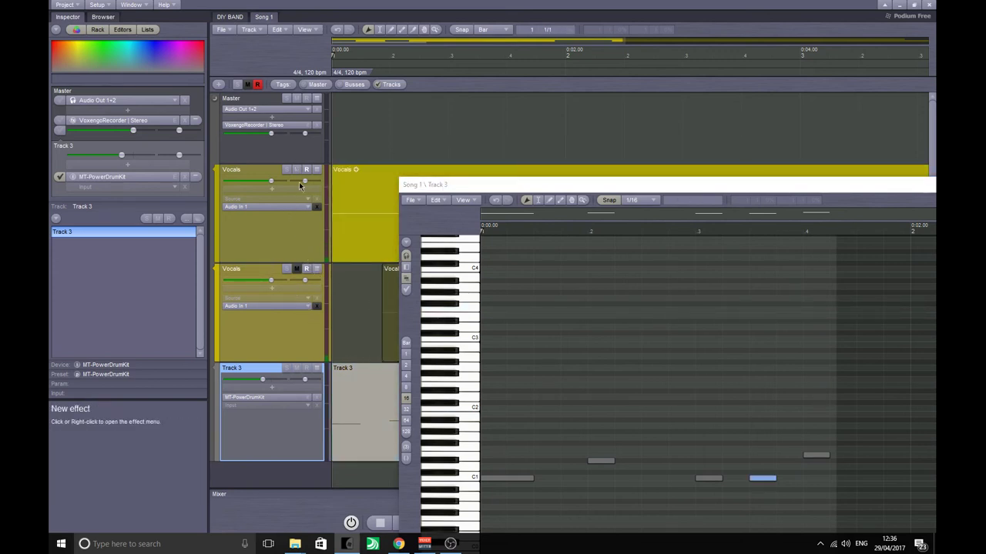
Step: Add 1/16 notes on G#1 at every half beat from the clip's start through beat 4
left_click_drag(488, 185, 230, 59)
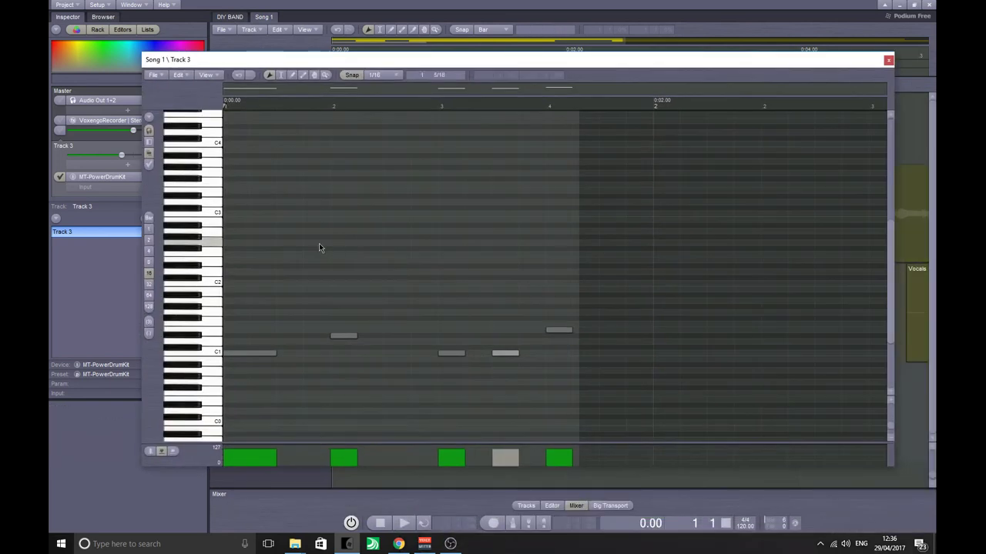
left_click(191, 302)
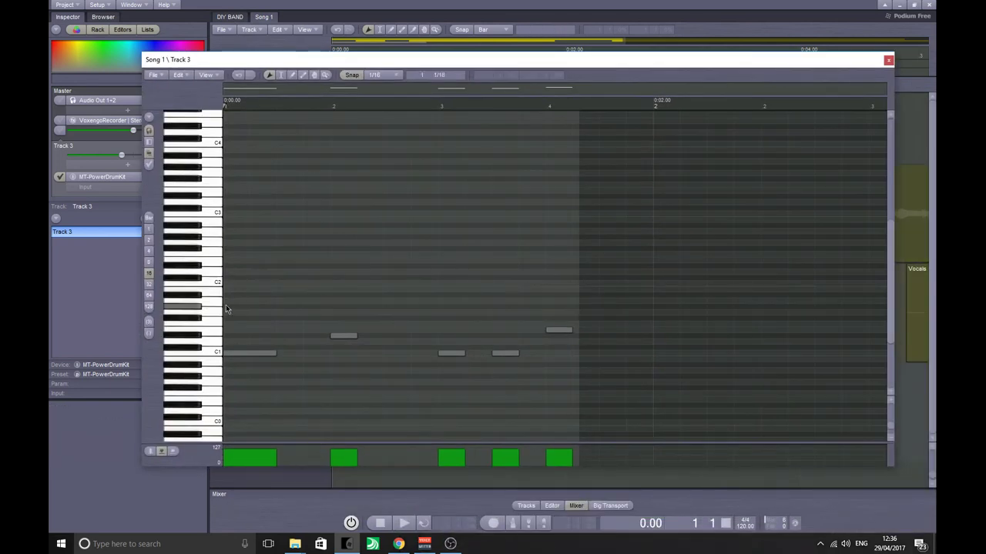
left_click(227, 306)
left_click(287, 307)
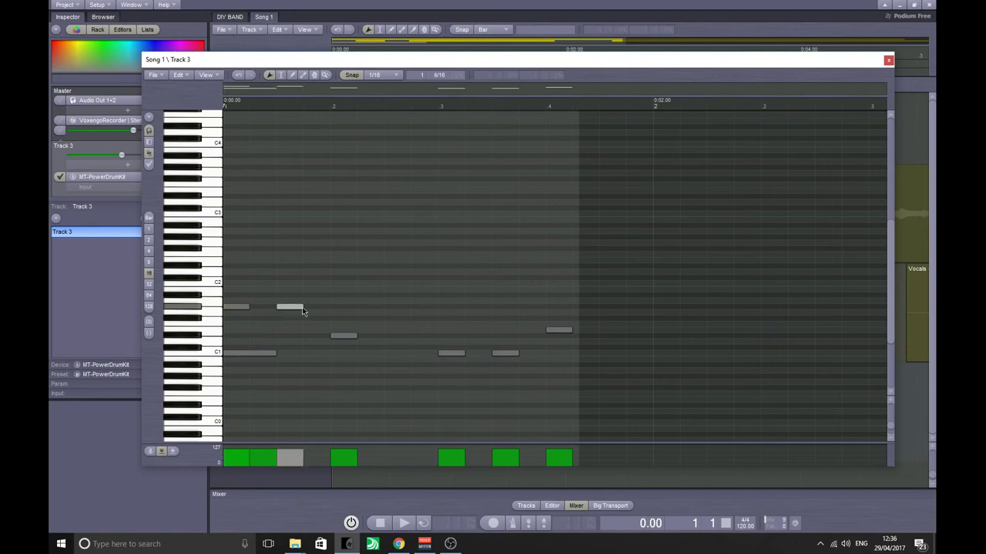
left_click(339, 307)
left_click(396, 307)
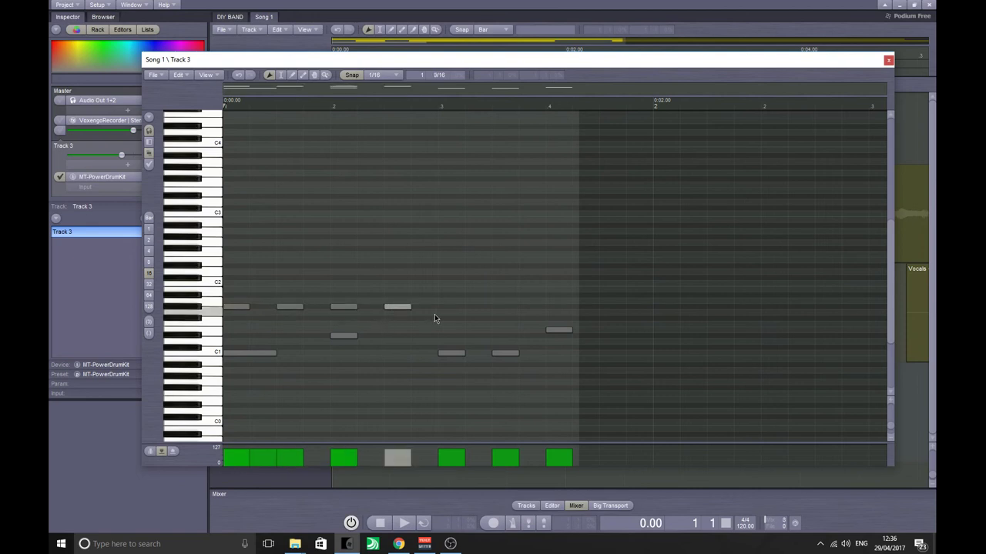
left_click(451, 307)
left_click(502, 307)
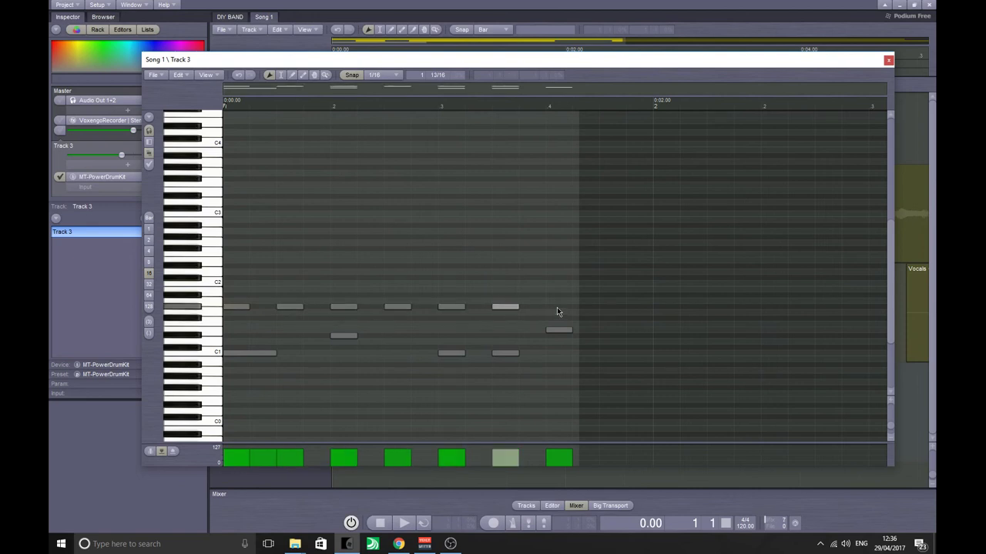
left_click(557, 307)
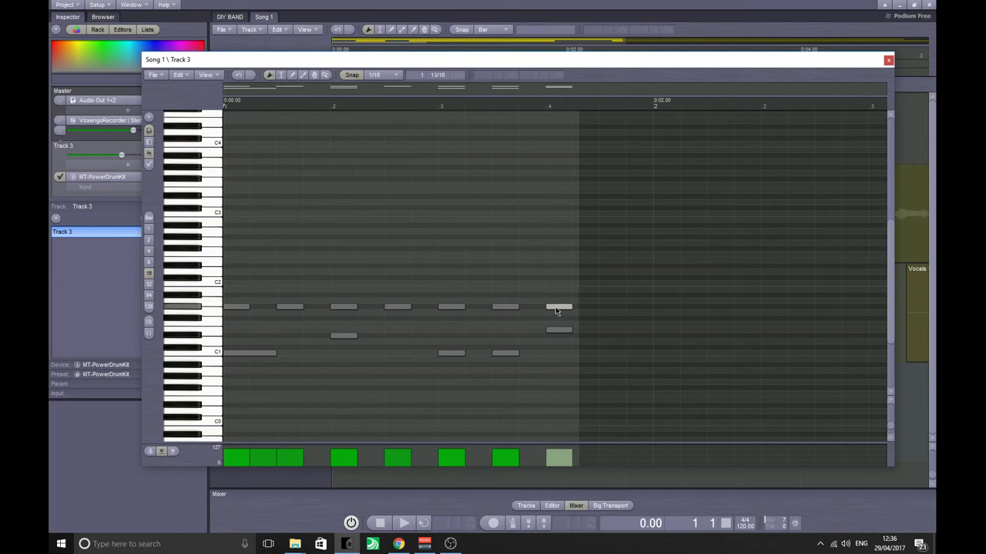
Step: Move the first G#1 note up to D2 and add a 1/16 note on C1 directly before the beat 3 note
left_click(235, 307)
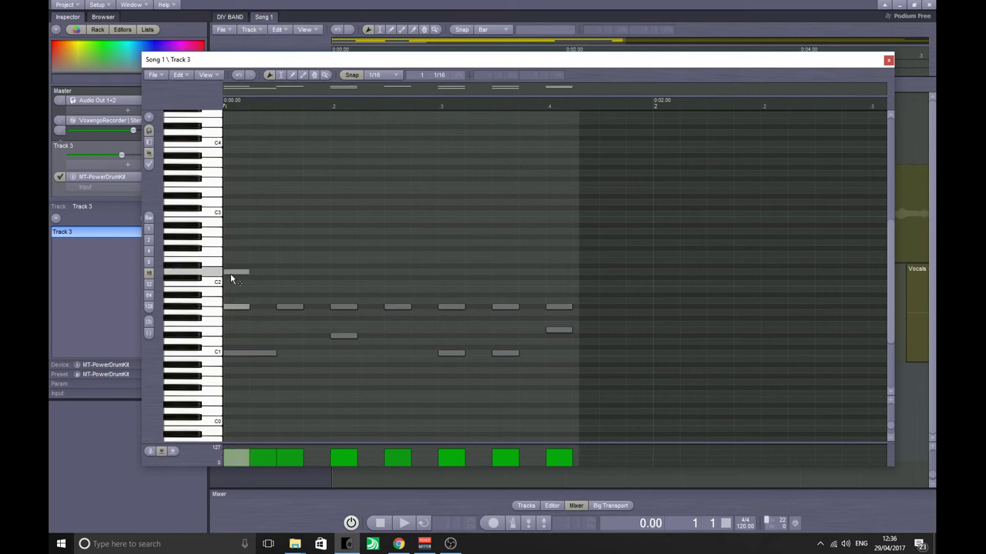
left_click_drag(231, 275, 231, 274)
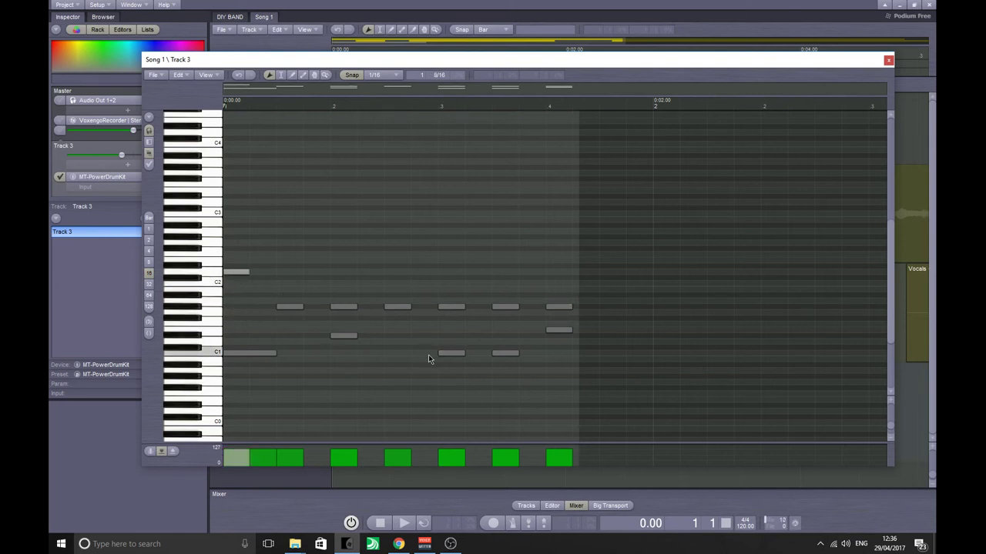
key("Right")
left_click(416, 355)
Step: Play the drum pattern, lower the opening D2 note to C#2 and close the note editor
key("space")
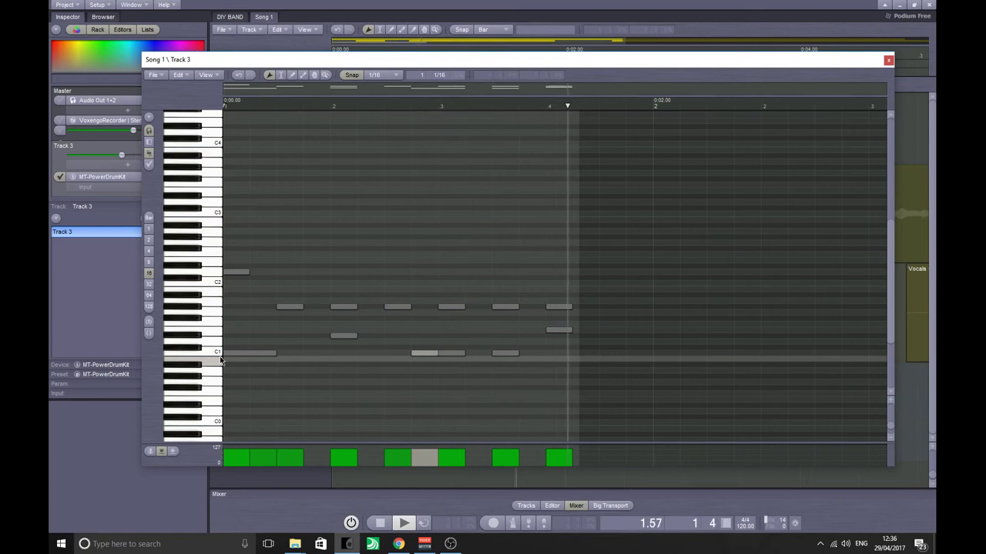
key("space")
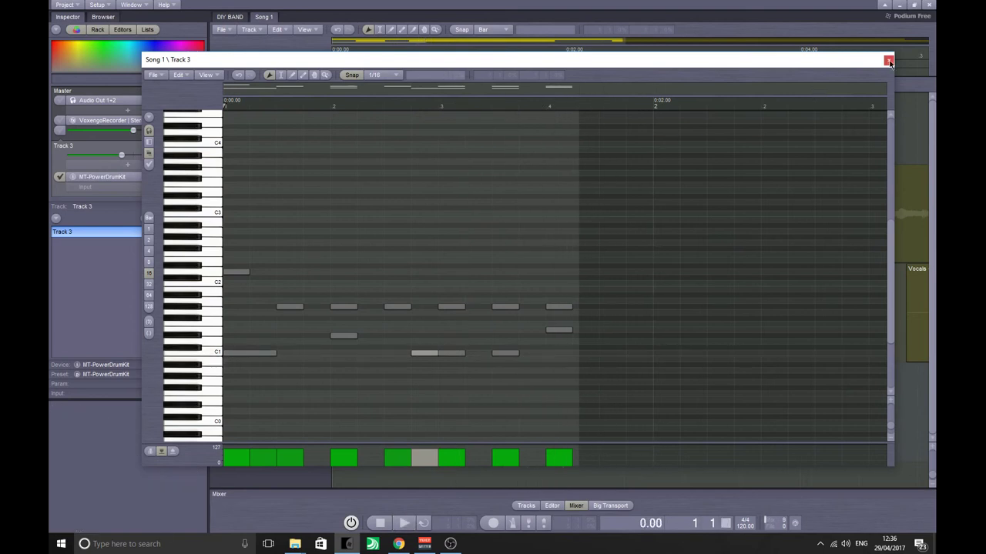
left_click(243, 274)
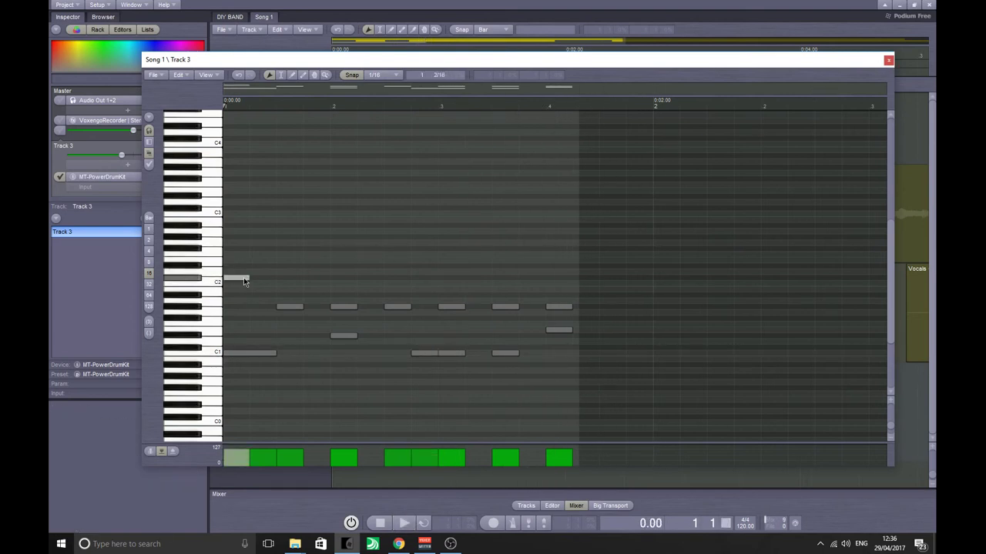
left_click(889, 59)
Step: Place the edit cursor at bar 2 in the arrangement with bar snapping
left_click(460, 418)
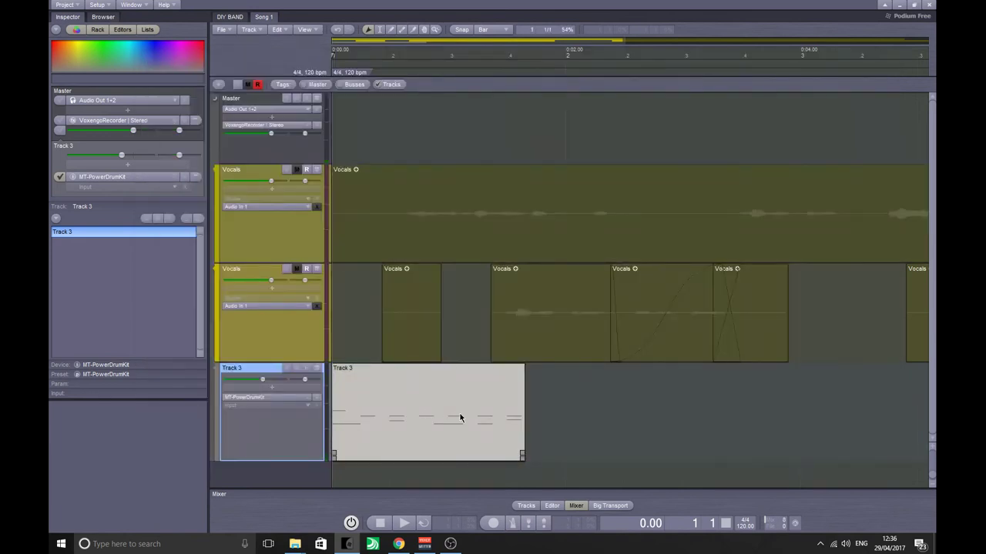
scroll(455, 415, "down", 2, "ctrl")
scroll(543, 374, "down", 1)
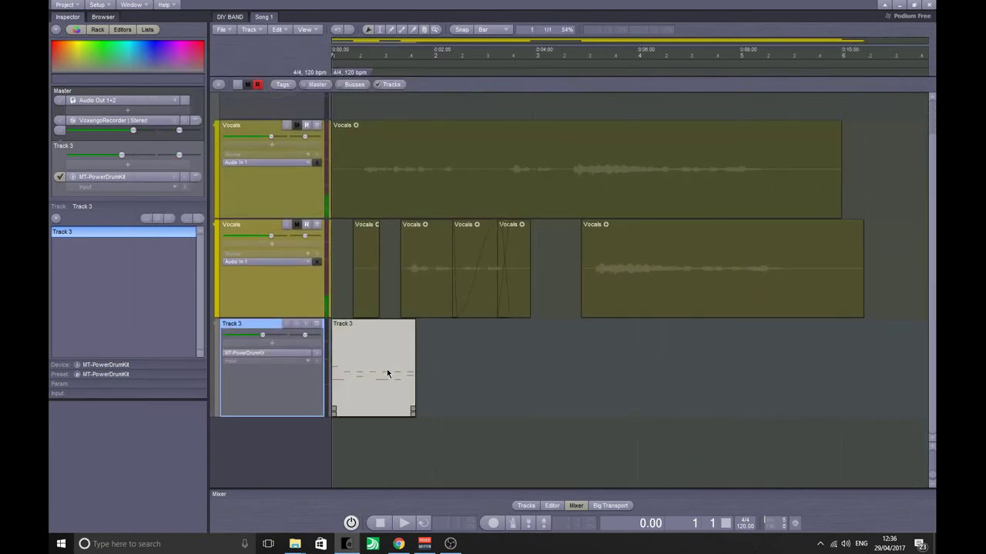
left_click(505, 377)
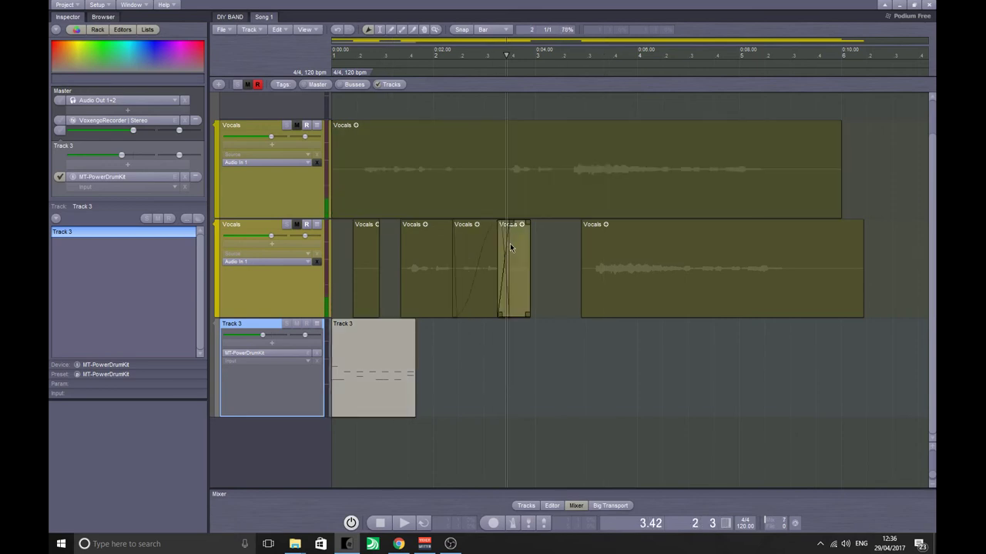
left_click(506, 359)
left_click(469, 357)
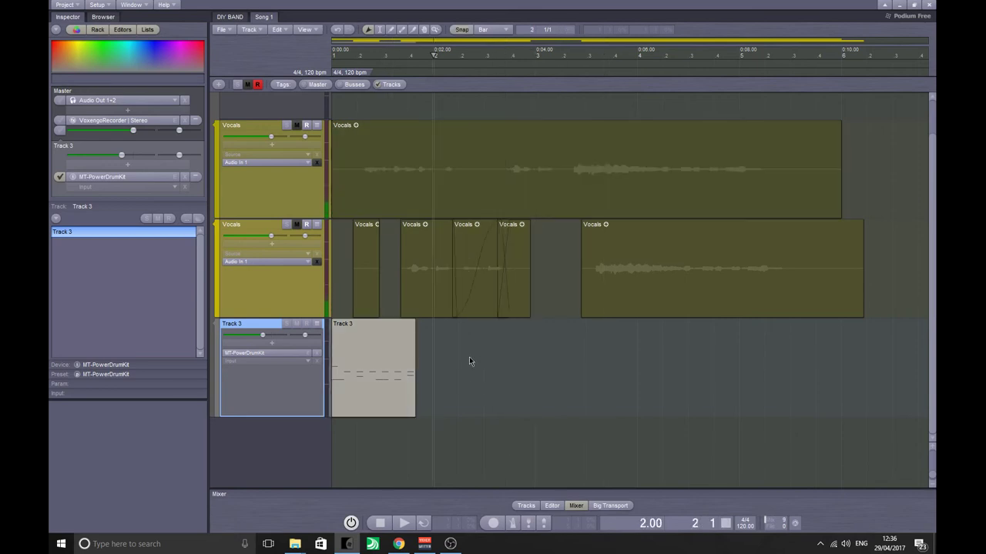
Step: Try a 1/4 snap grid for positioning the edit cursor and set the grid back to Bar
left_click(484, 30)
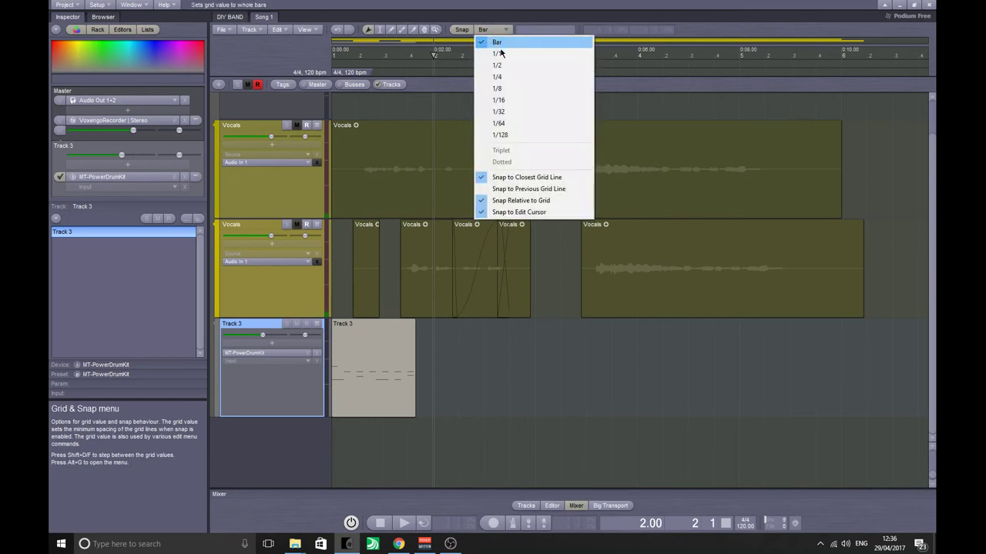
left_click(497, 76)
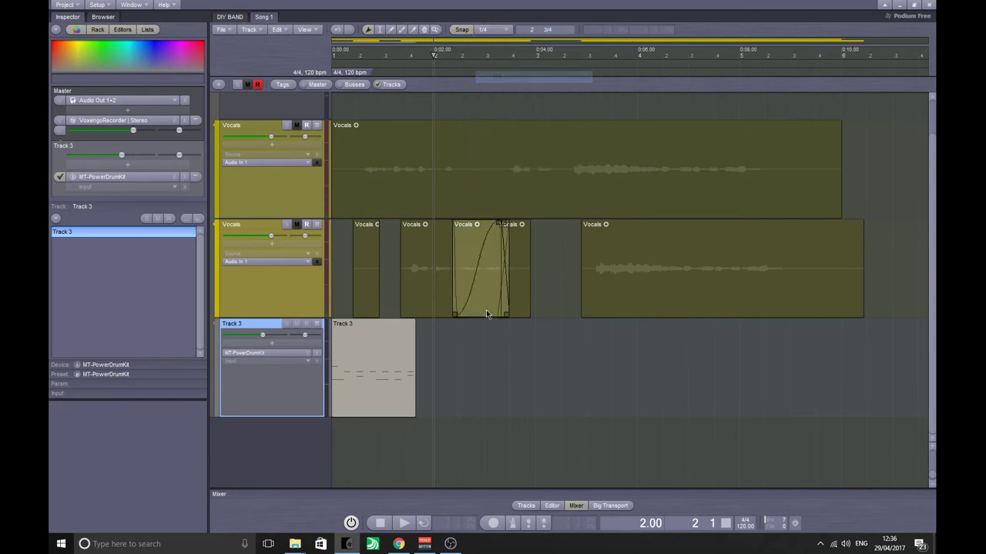
key("space")
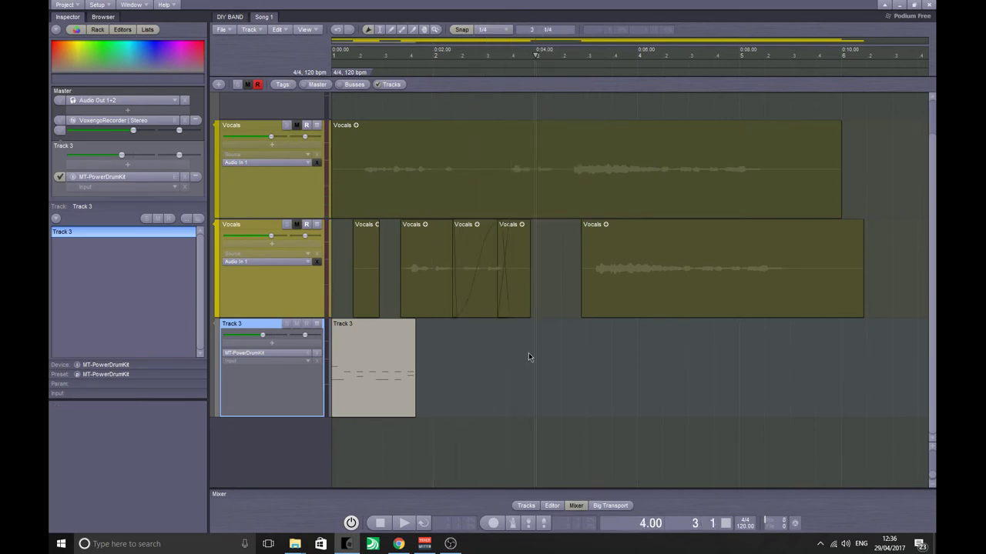
left_click_drag(528, 354, 425, 355)
left_click(493, 30)
left_click(501, 39)
Step: Return the edit cursor to the song's start and play the drum clip
left_click_drag(425, 359, 378, 359)
scroll(508, 44, "up", 2)
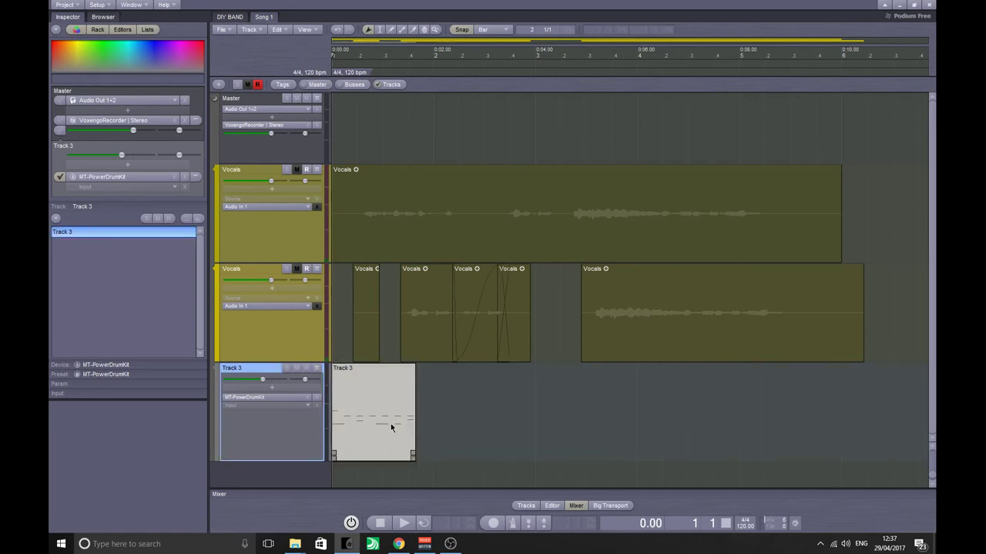
key("space")
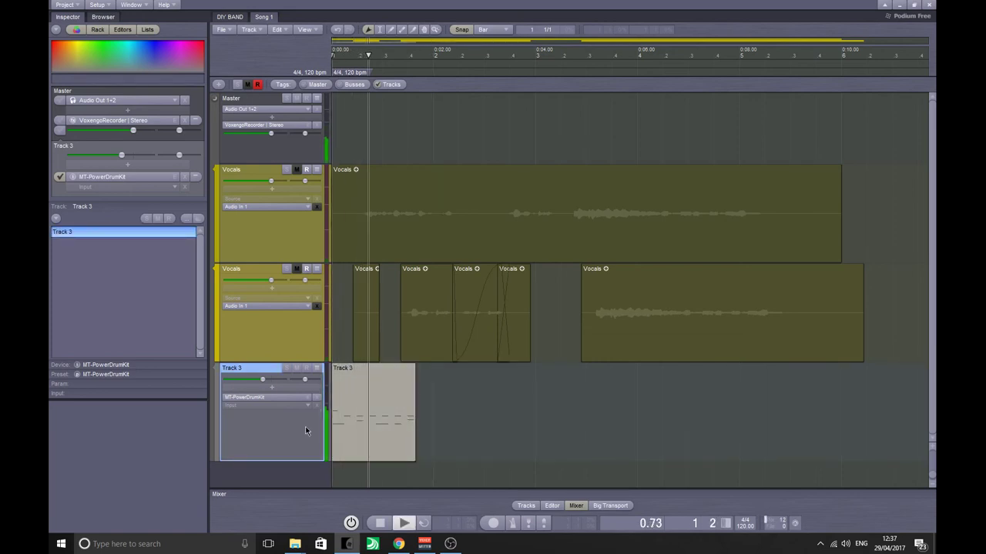
key("space")
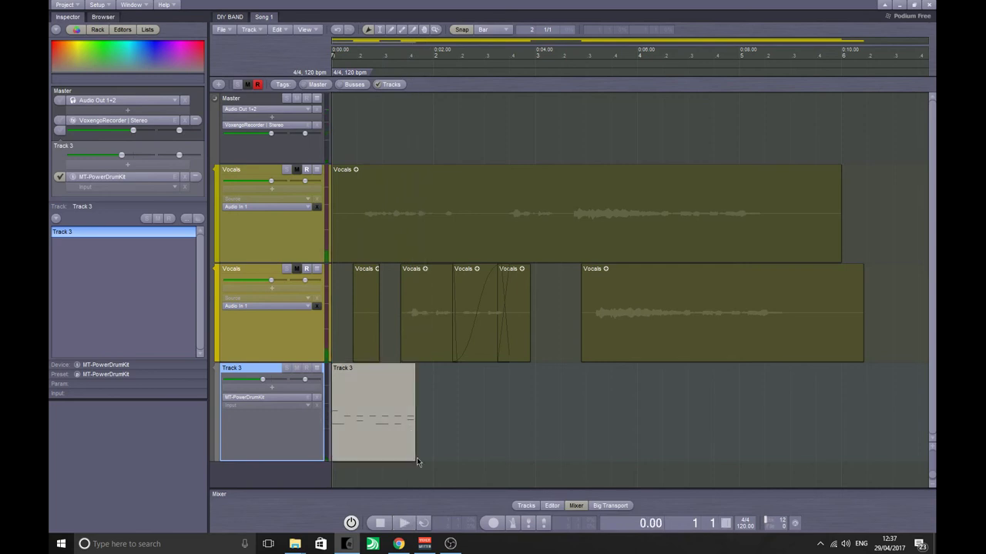
Step: Extend the drum clip to a full bar and add a 1/16 note on G#1 half a beat after beat 4
double_click(415, 428)
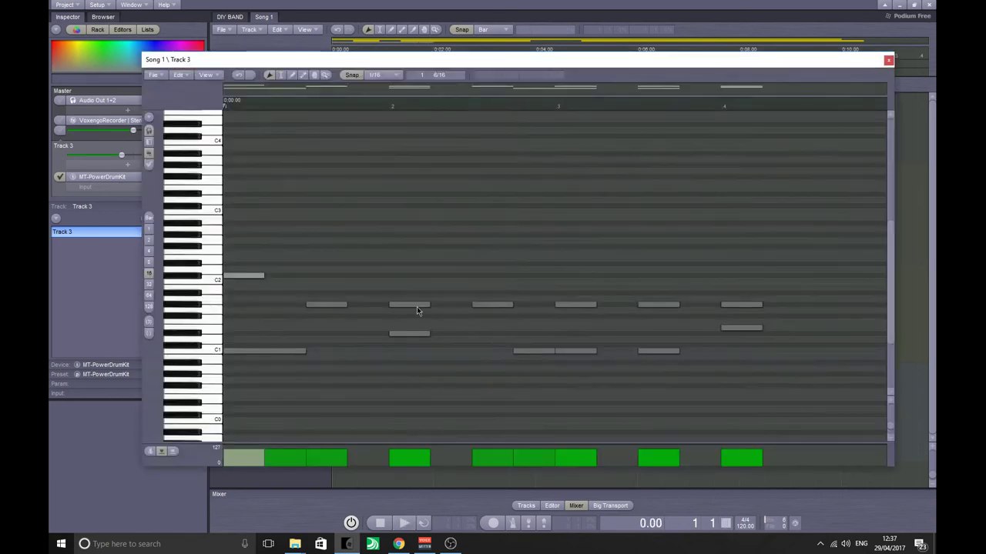
left_click(824, 305)
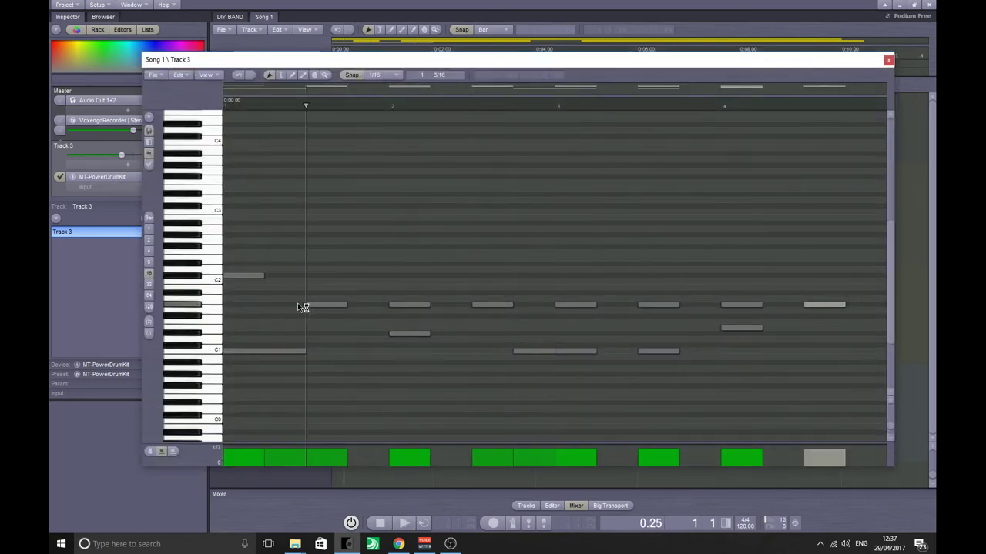
key("space")
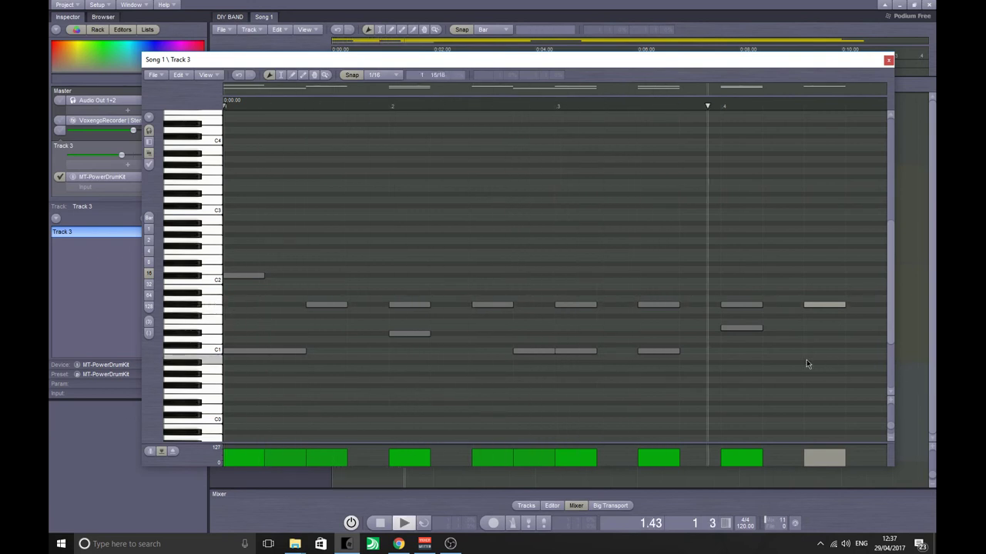
key("space")
left_click(889, 59)
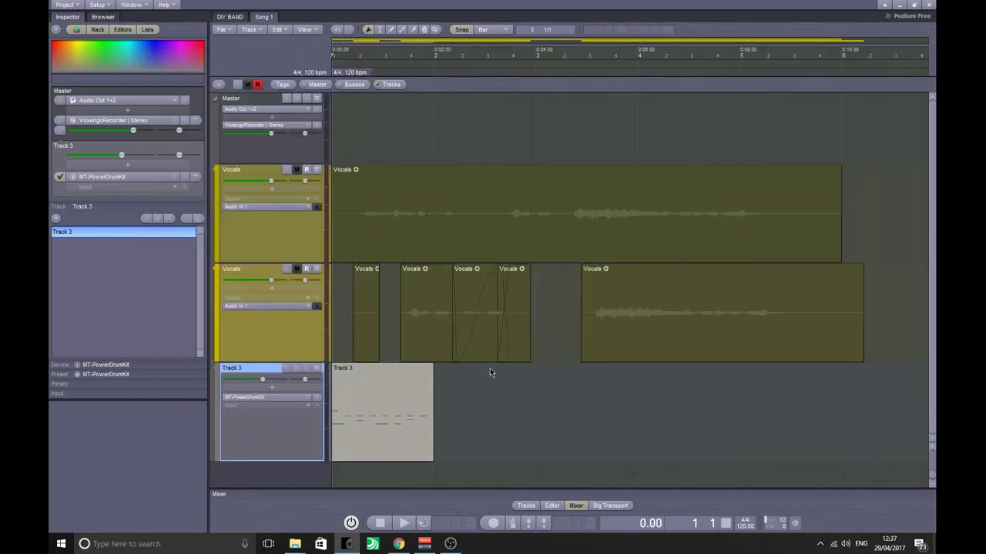
Step: Duplicate the one-bar drum clip back to back on Track 3 through bar 6
left_click_drag(414, 434, 642, 432, "ctrl")
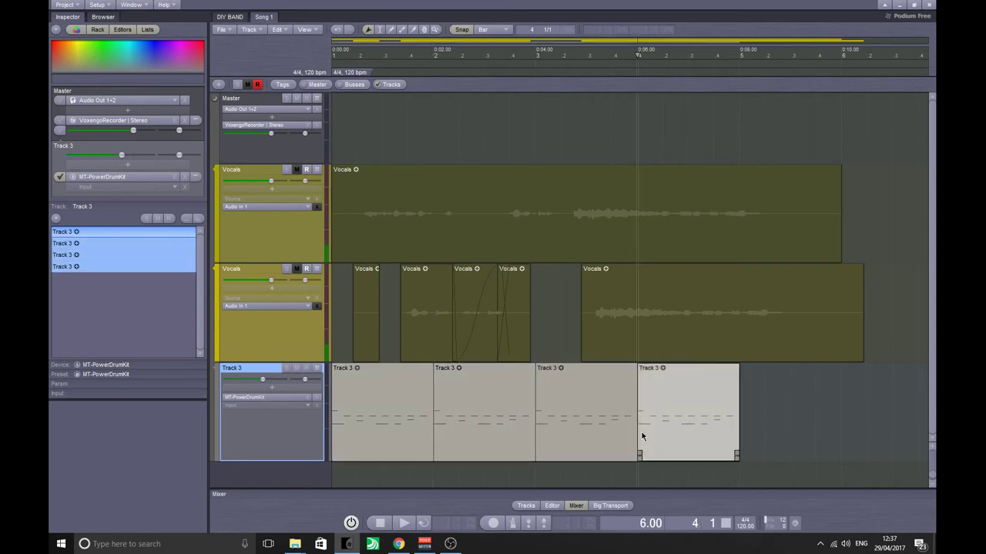
left_click(651, 238)
left_click(693, 450)
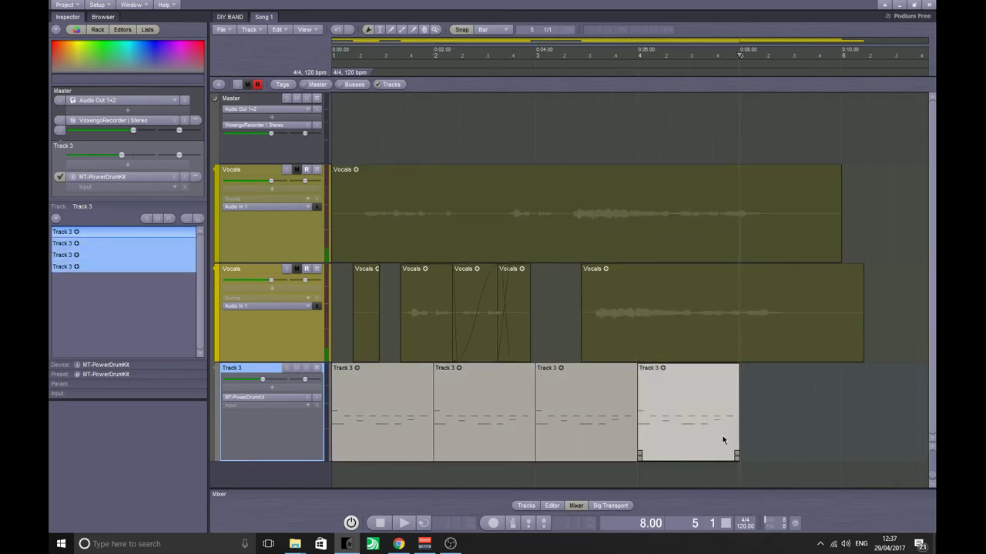
key("ctrl+d")
key("ctrl+d")
key("Escape")
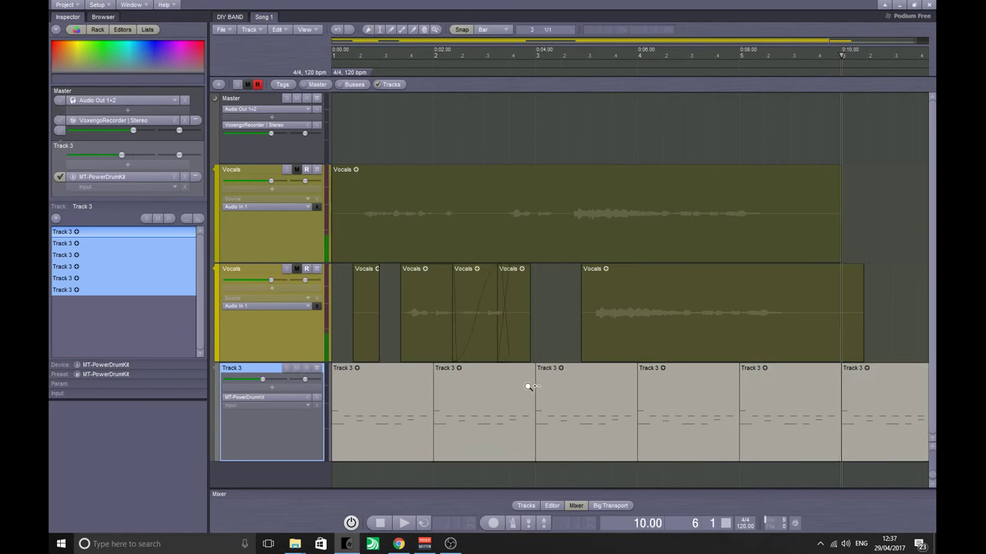
Step: Add four more copies of the drum clip so Track 3 is filled through bar 10
scroll(544, 392, "down", 3, "ctrl")
left_click(627, 396)
key("ctrl+d")
key("ctrl+d")
key("ctrl+d")
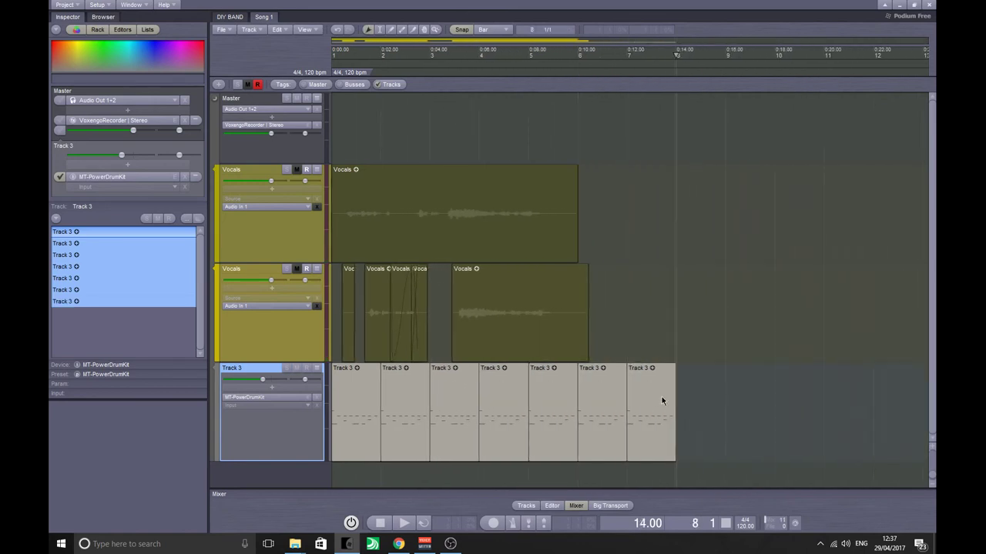
key("ctrl+d")
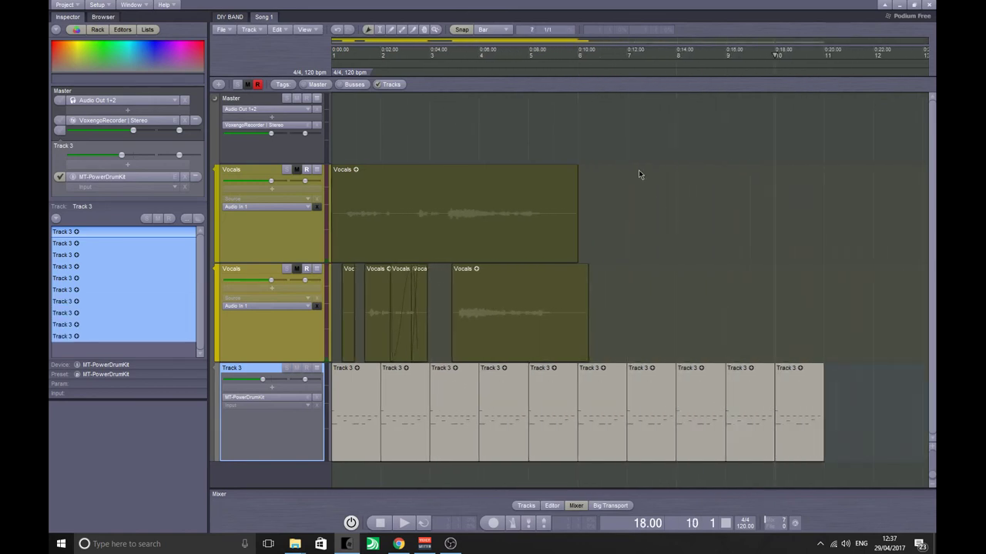
Step: Delete all the clips on both Vocals tracks
key("ctrl+a")
key("Delete")
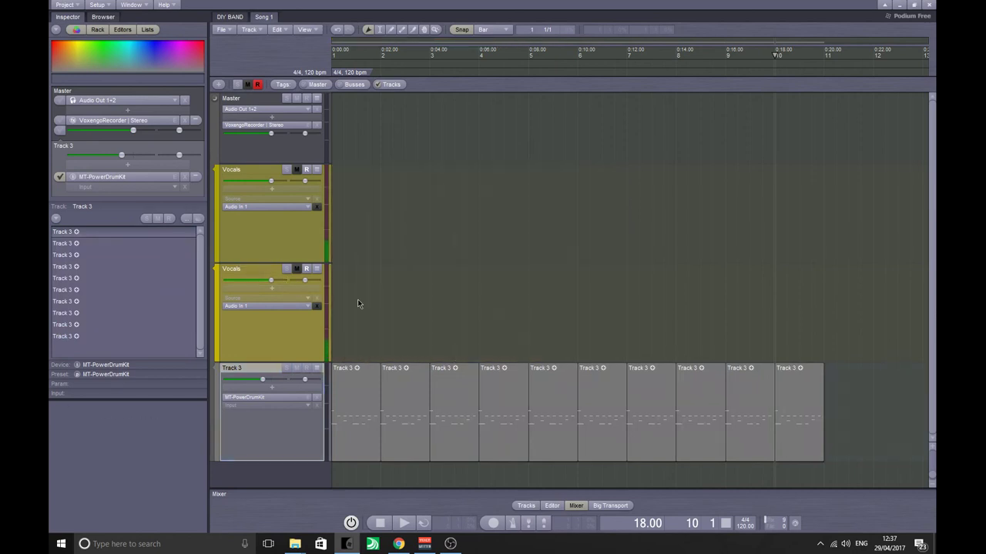
scroll(303, 338, "down", 3)
double_click(254, 353)
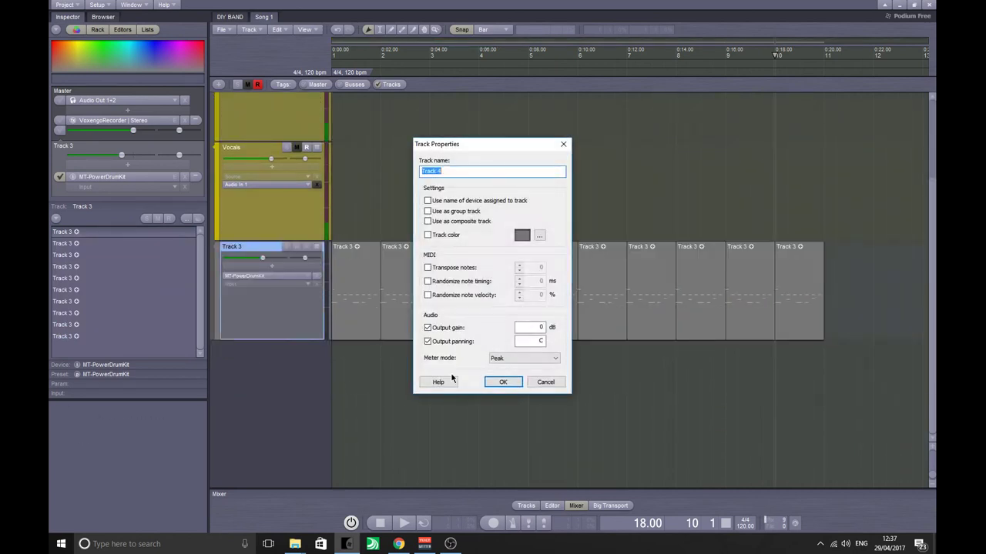
left_click(545, 382)
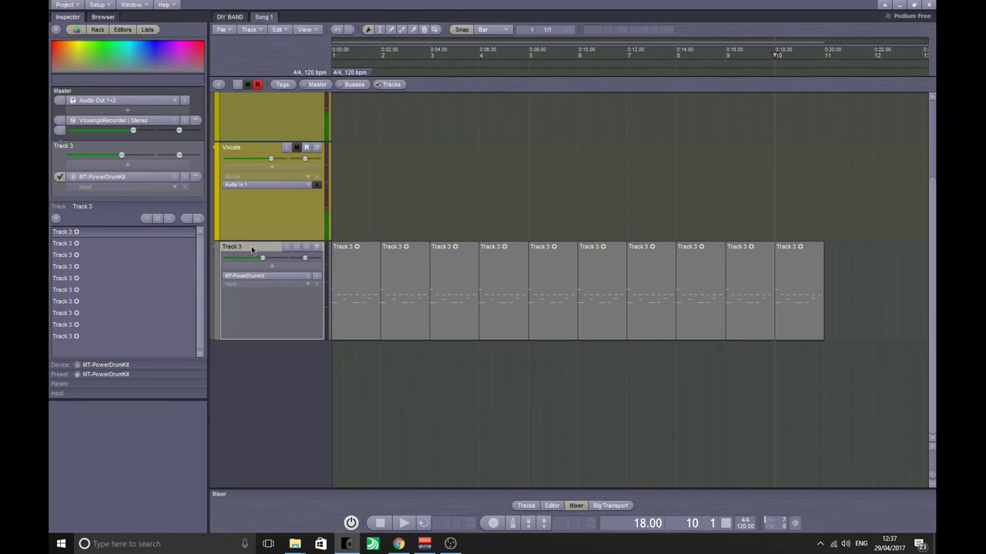
Step: Color Track 3 blue and add a new, taller track named Guitar below it
left_click(141, 44)
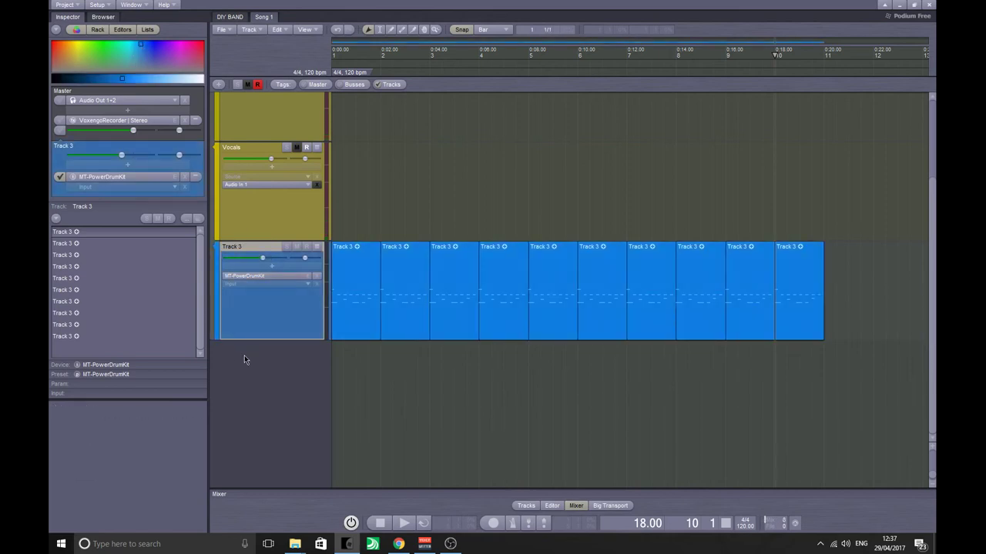
double_click(244, 360)
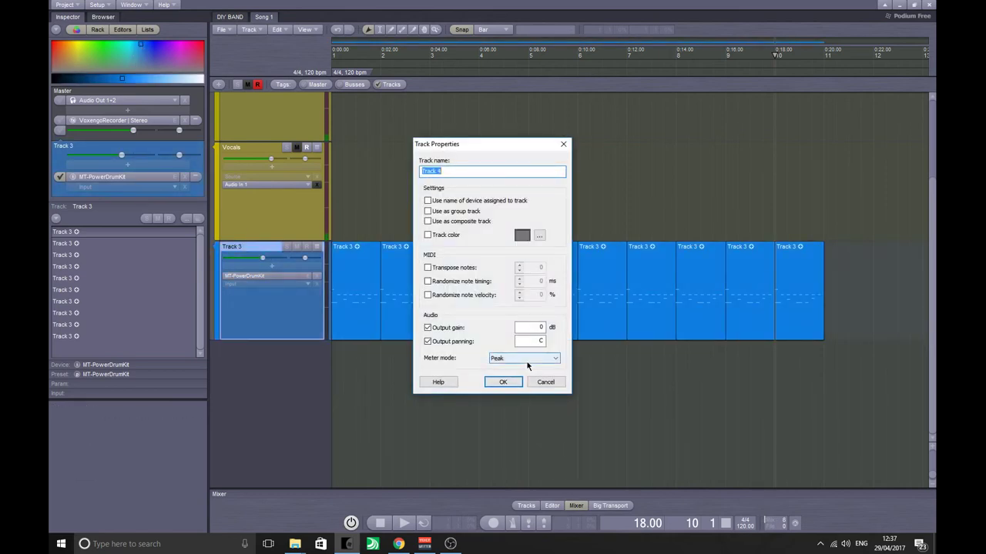
type("Guitar")
left_click(501, 382)
left_click_drag(254, 352, 257, 416)
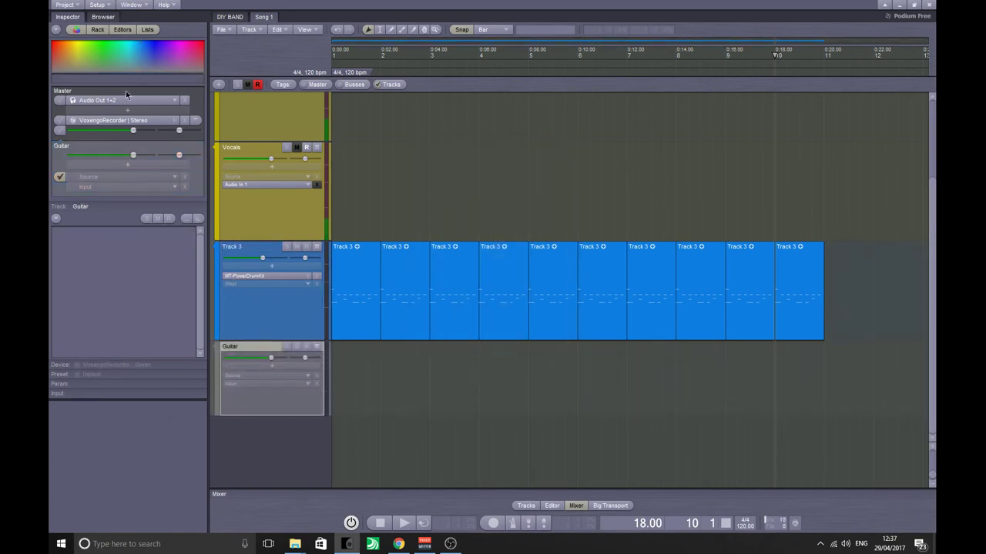
Step: Color the Guitar track yellow-green and set its input to Audio In 2
left_click(85, 49)
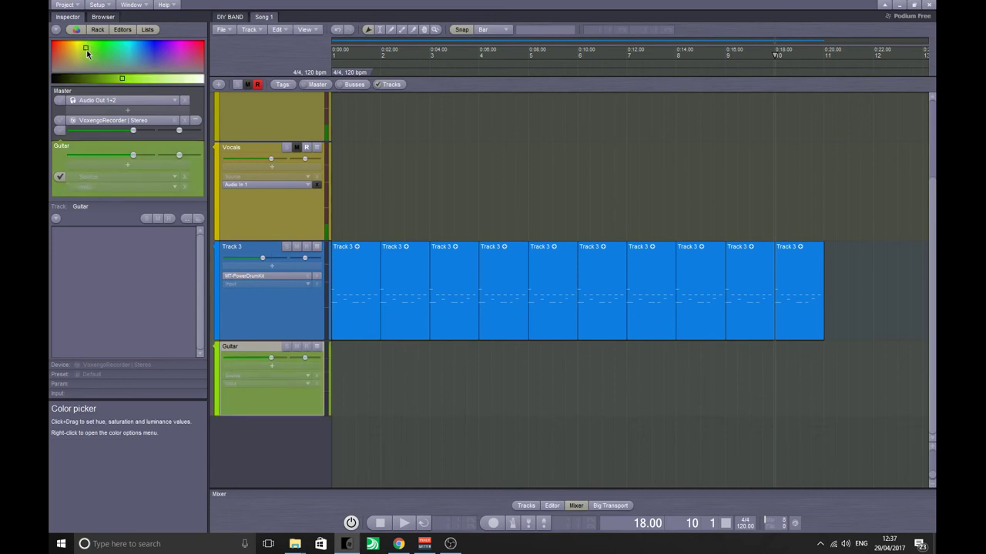
left_click(244, 382)
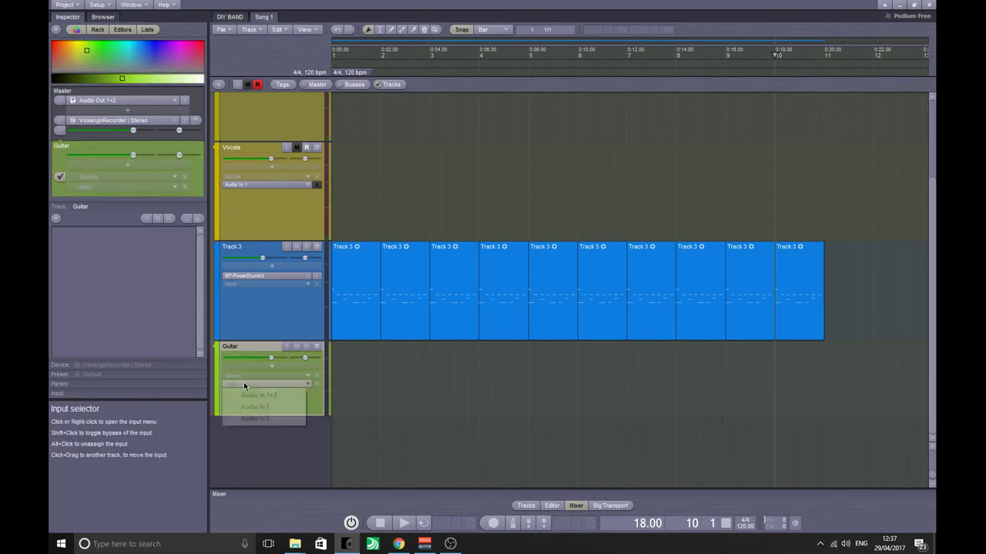
left_click(261, 420)
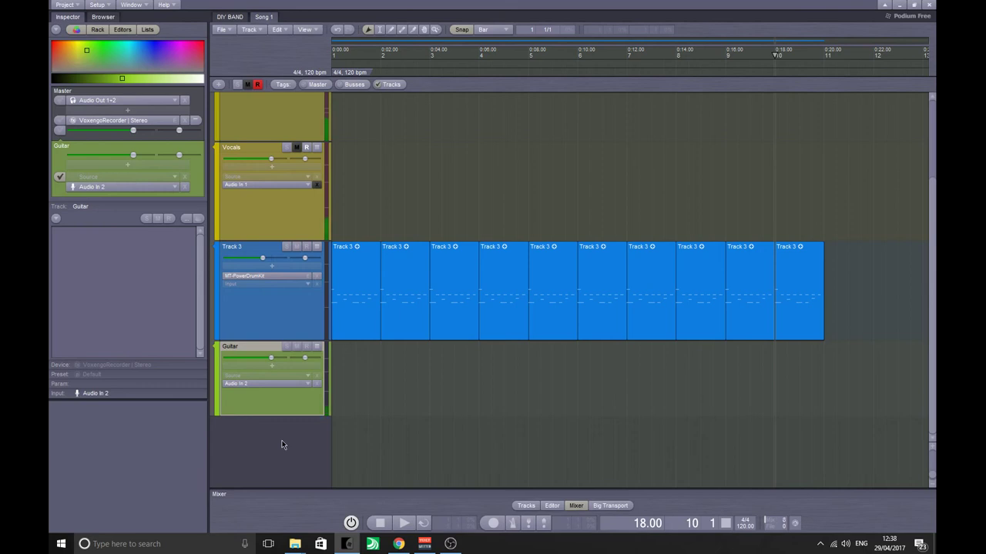
Step: Add the GTune | Stereo tuner from the GVST32 effects to the Guitar track
left_click(260, 369)
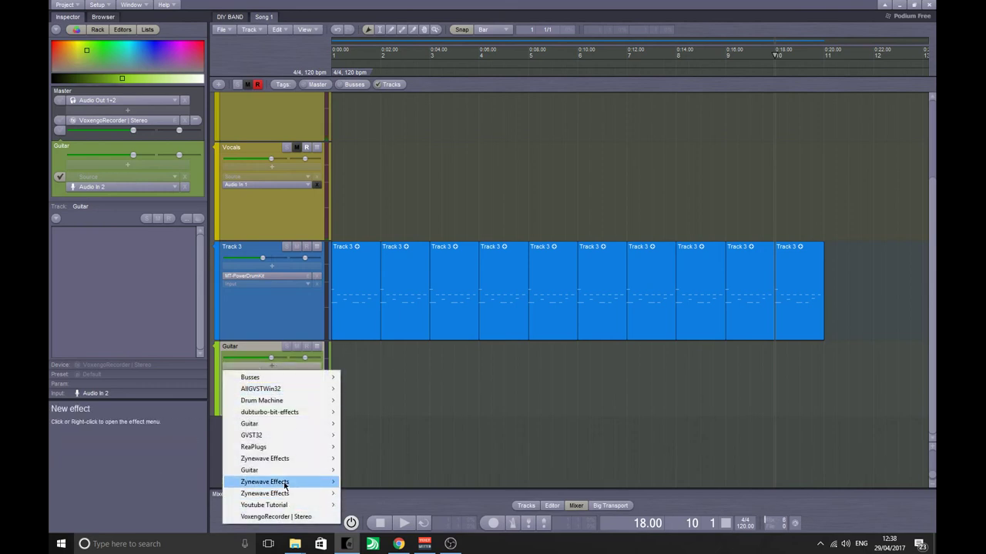
mouse_move(293, 458)
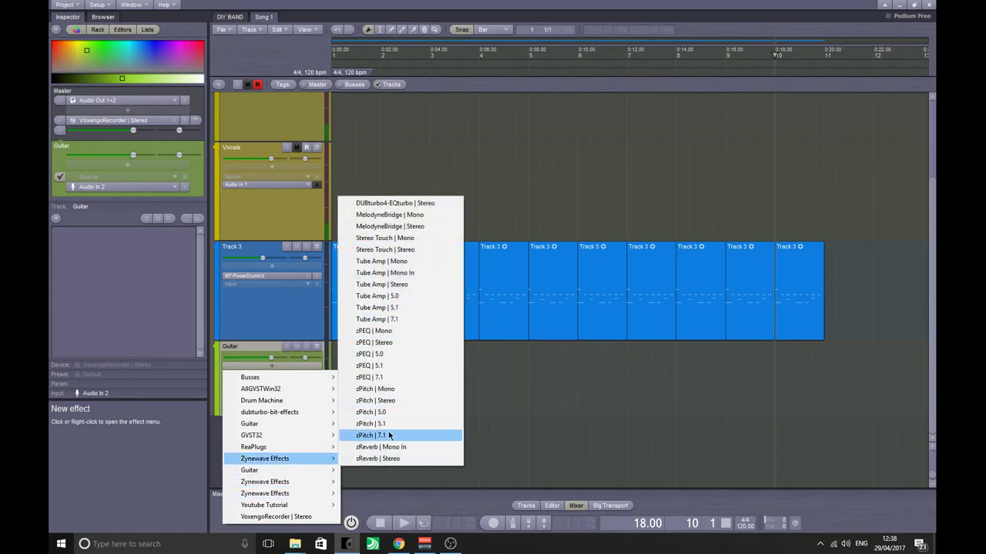
mouse_move(251, 439)
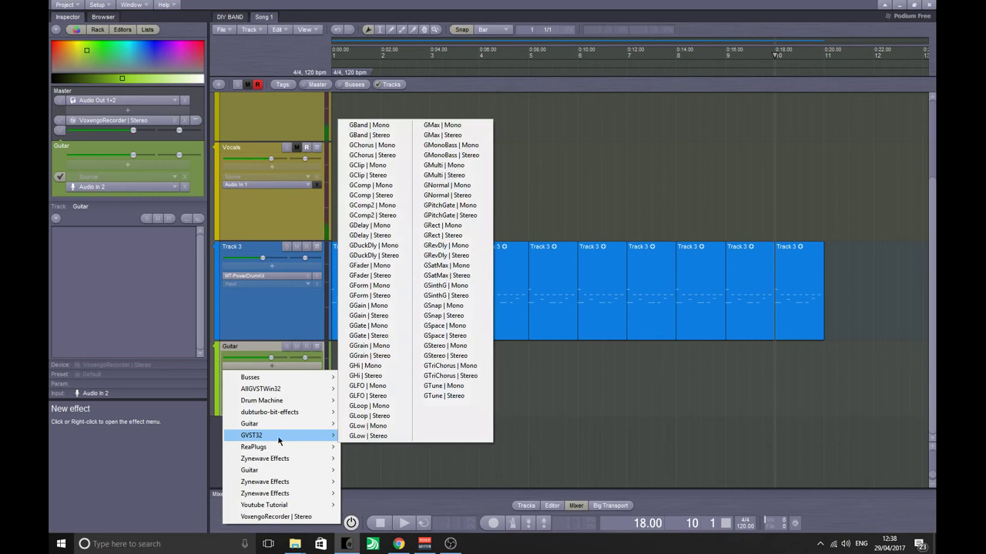
left_click(452, 397)
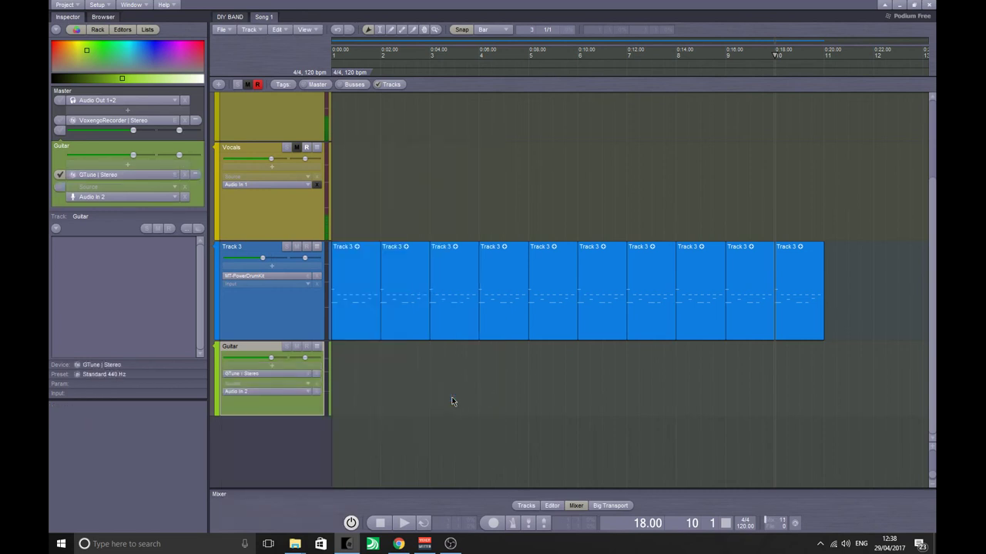
Step: View the GTune tuner window, close it and unassign the effect from the Guitar track
left_click(246, 376)
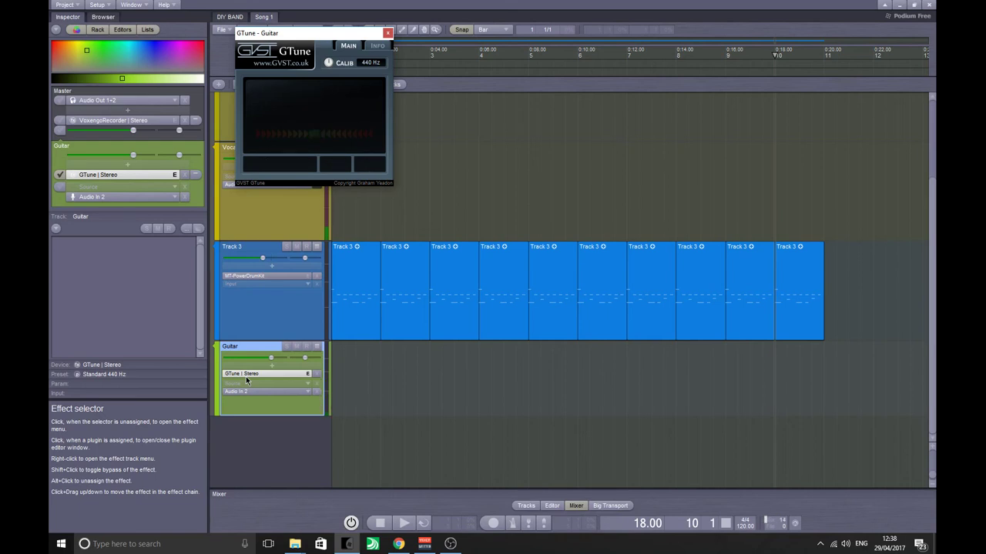
left_click(387, 33)
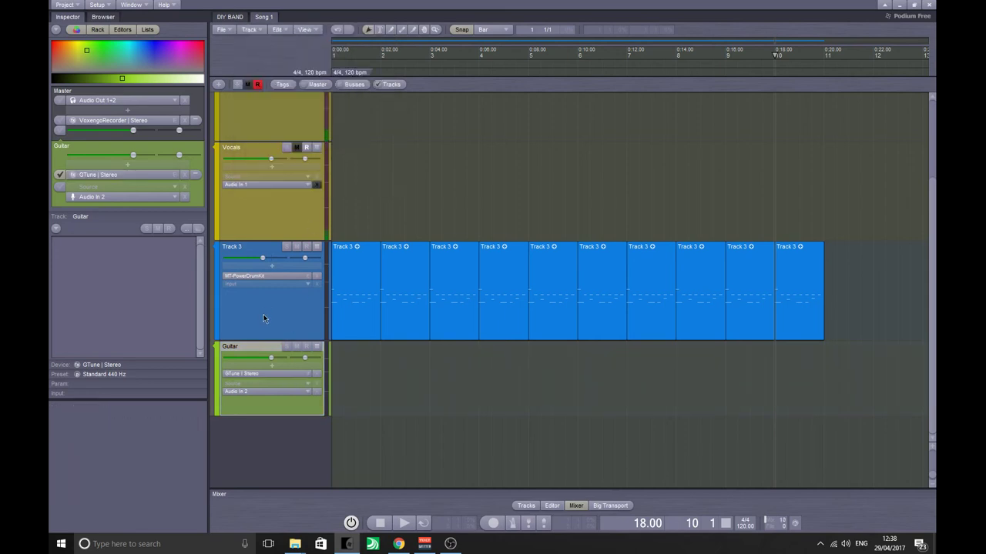
left_click(269, 376, "alt")
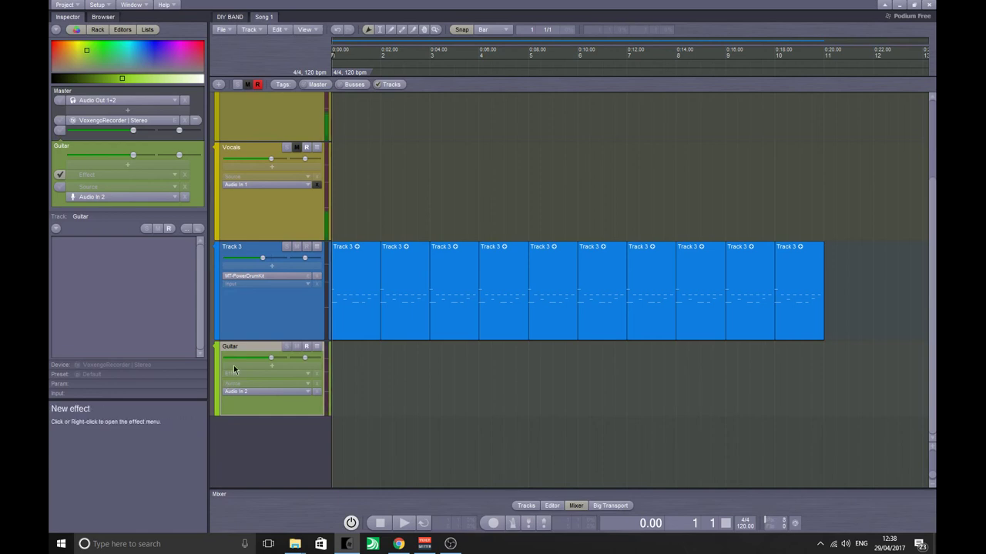
Step: Arm the Guitar track for recording and leave both Vocals tracks unmuted and disarmed
key("r")
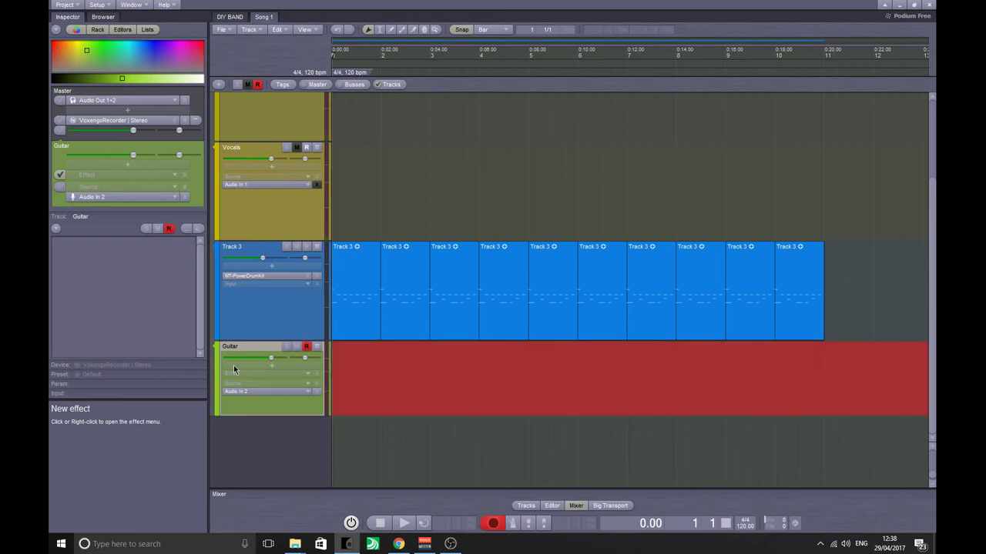
left_click(306, 147)
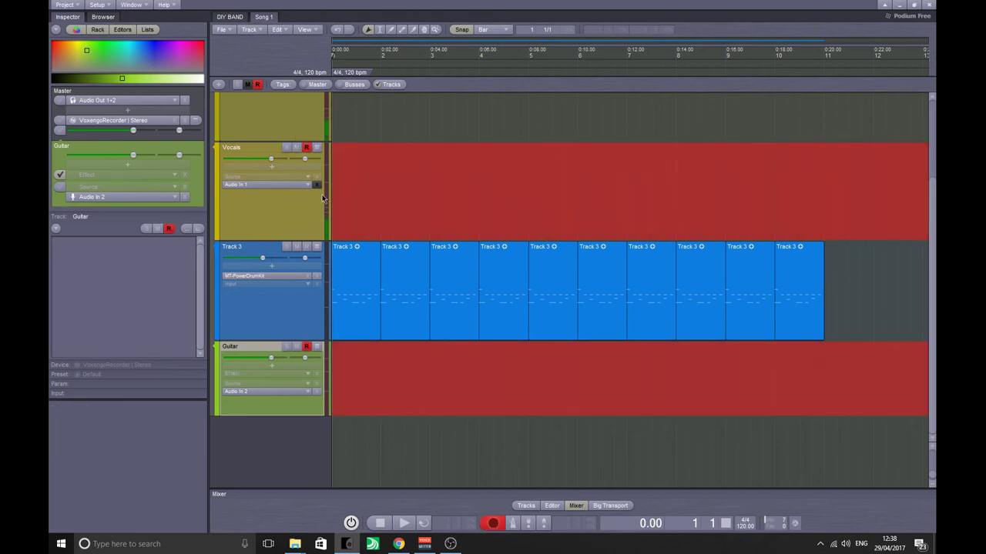
scroll(447, 204, "up", 3)
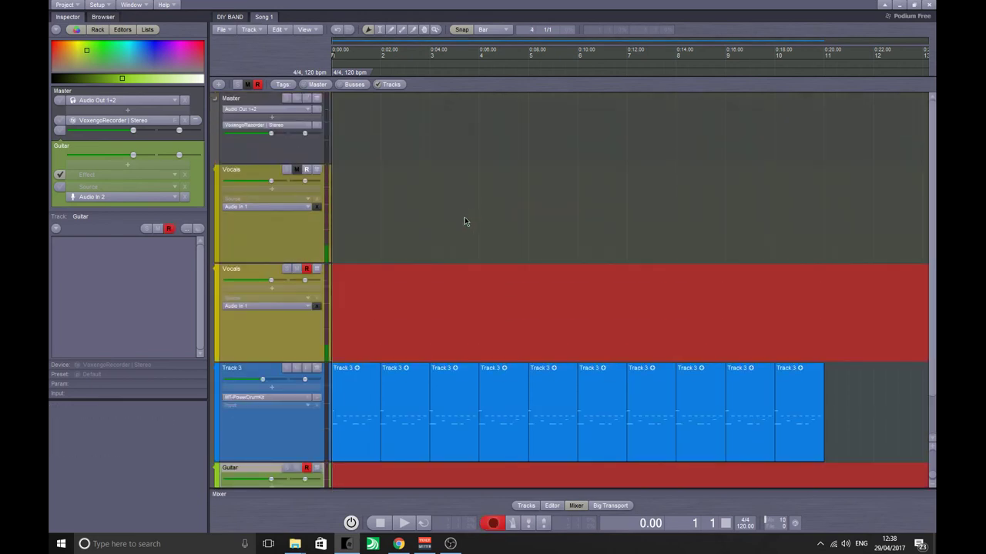
left_click(296, 169)
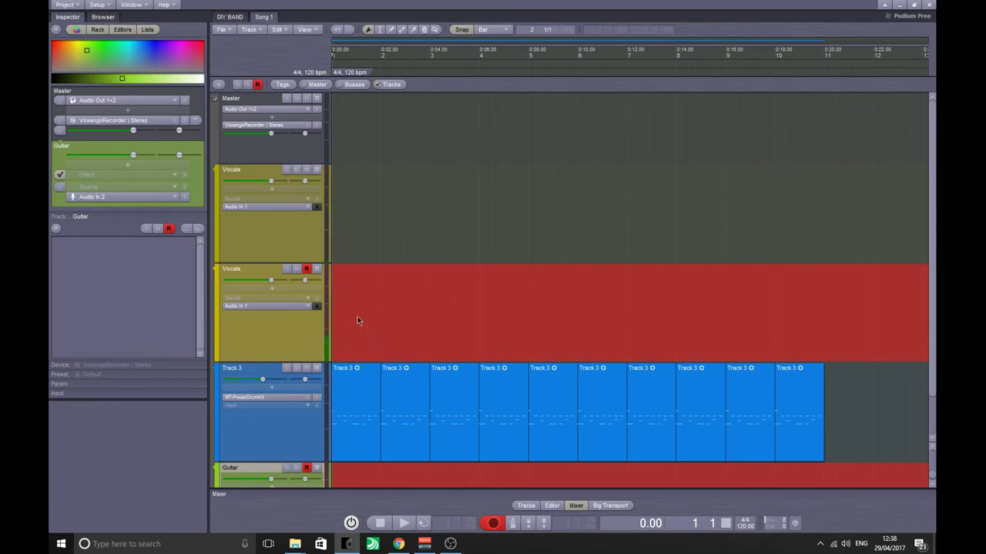
left_click(307, 169)
left_click(307, 170)
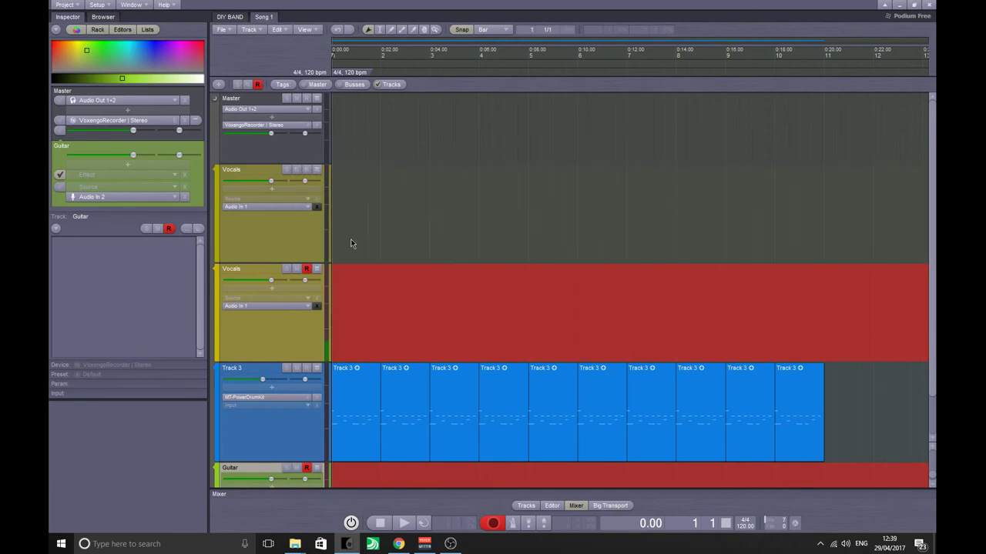
left_click(306, 268)
scroll(389, 308, "down", 2)
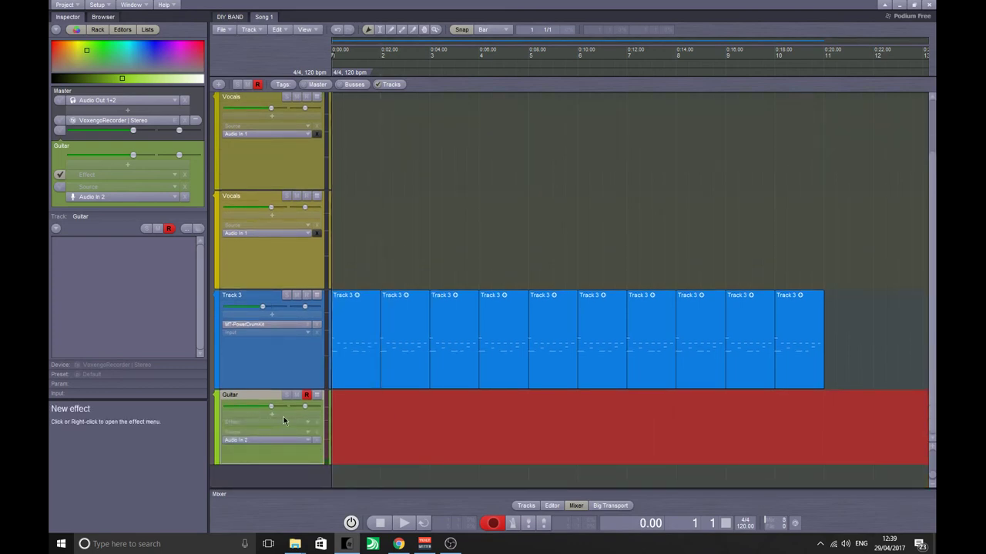
key("space")
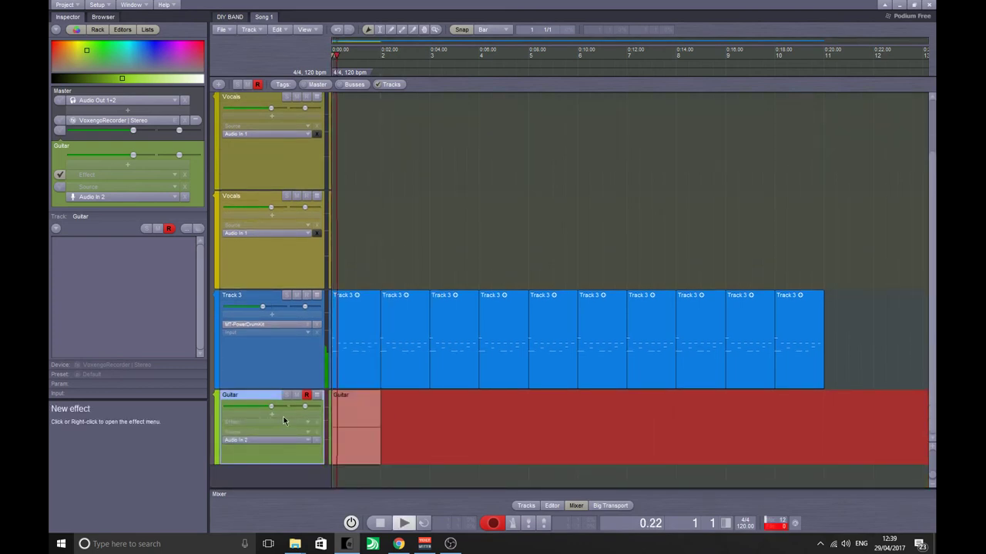
key("space")
key("ctrl+z")
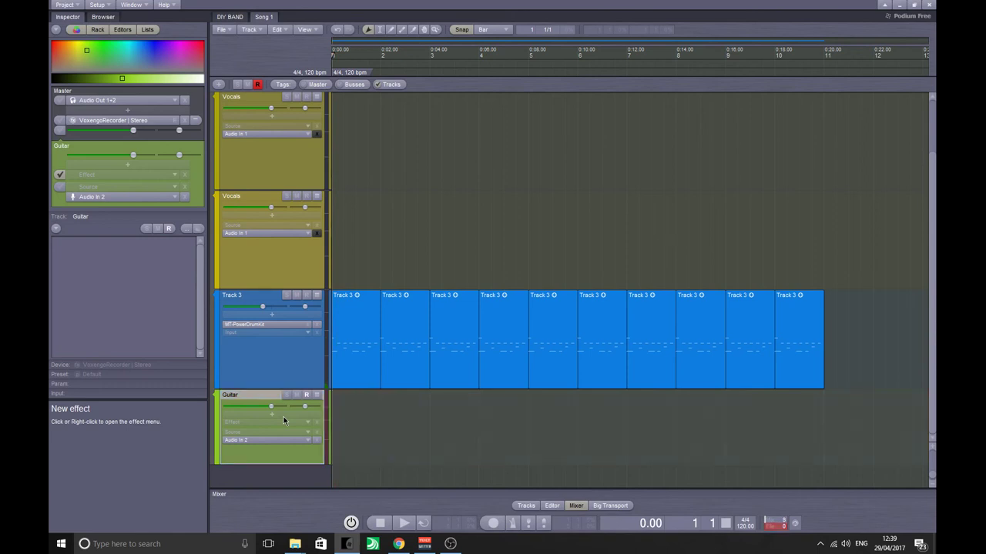
Step: Record a guitar take on the Guitar track over the drums from bar 1 into bar 7
key("space")
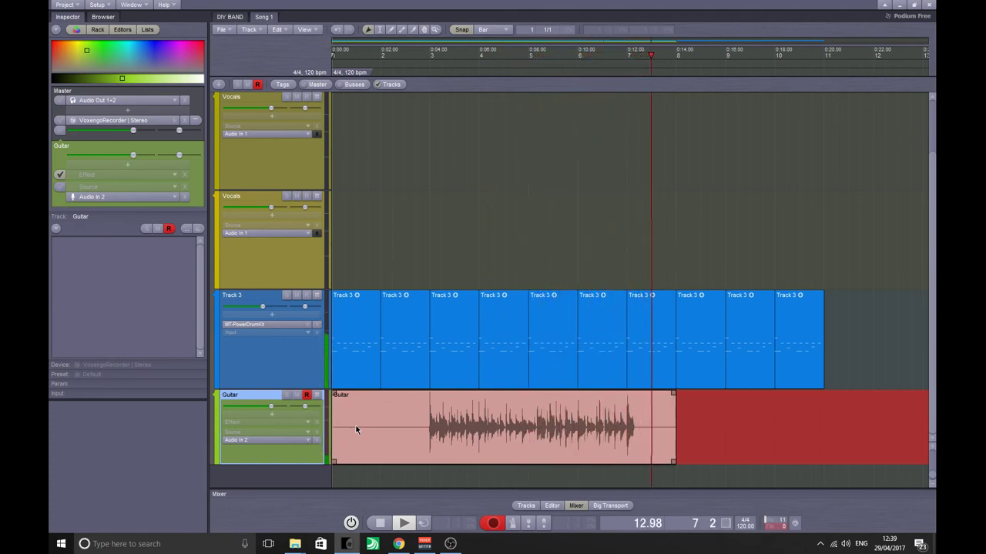
key("space")
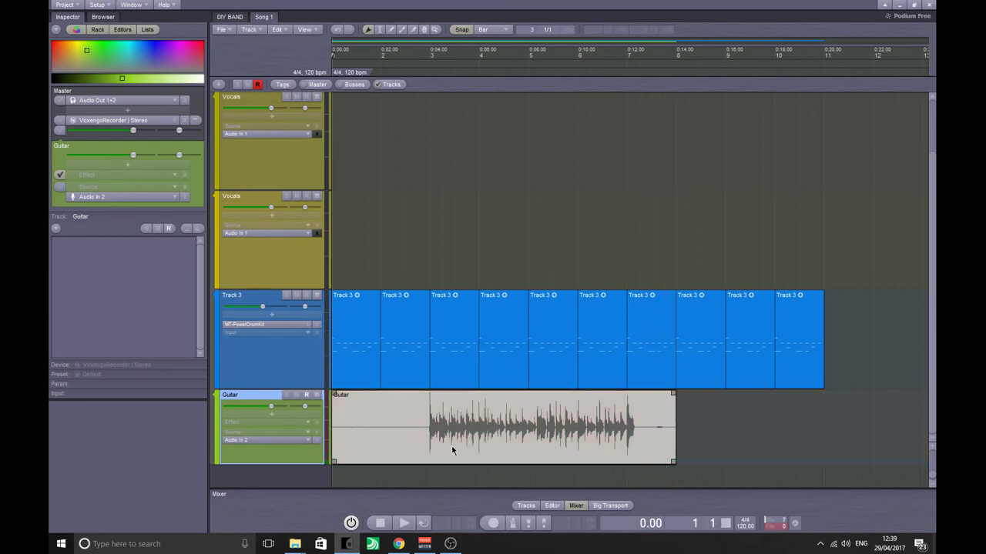
Step: Play back the recorded guitar take with the drums from bar 3 to check its timing
scroll(433, 436, "up", 5, "ctrl")
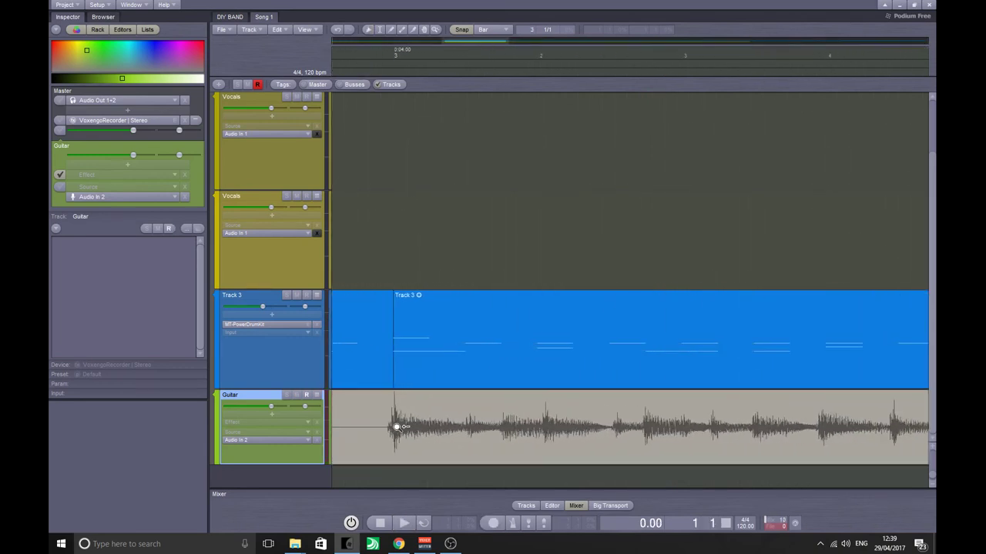
scroll(405, 429, "down", 3, "ctrl")
left_click(416, 436)
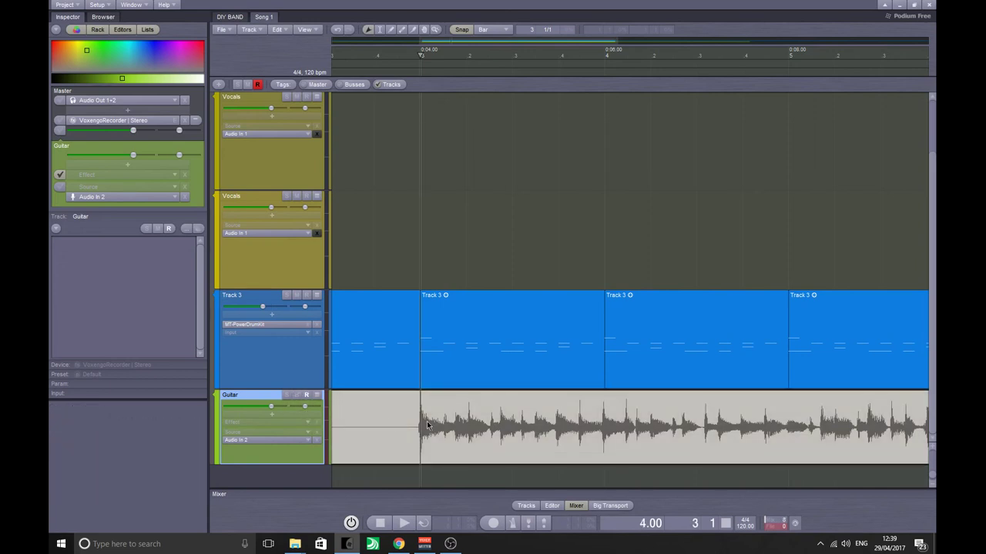
key("space")
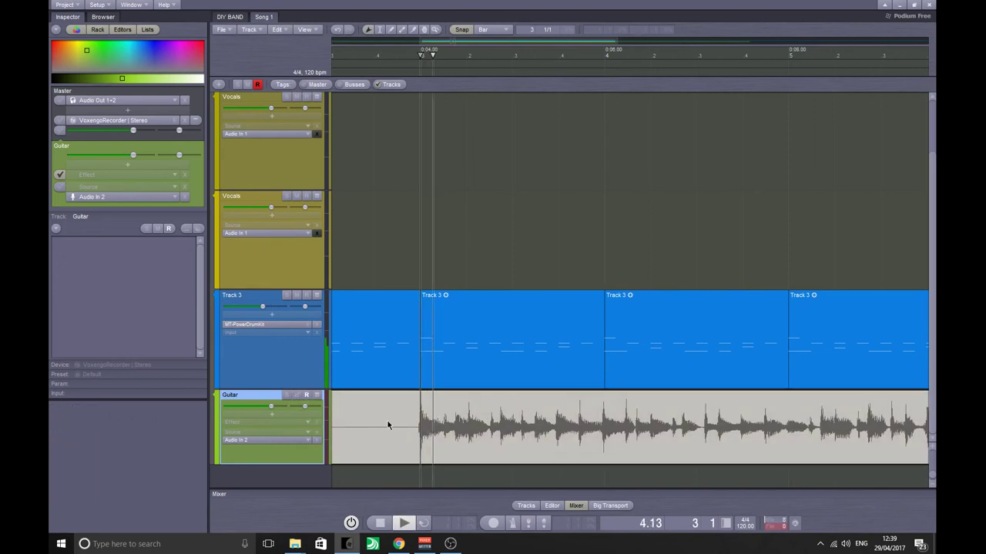
scroll(391, 425, "down", 6, "ctrl")
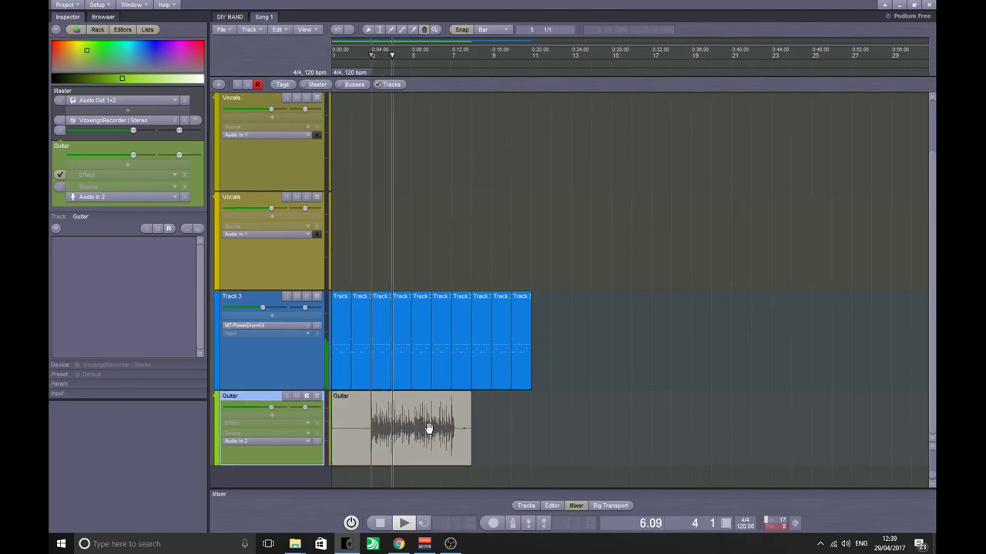
scroll(431, 423, "down", 1)
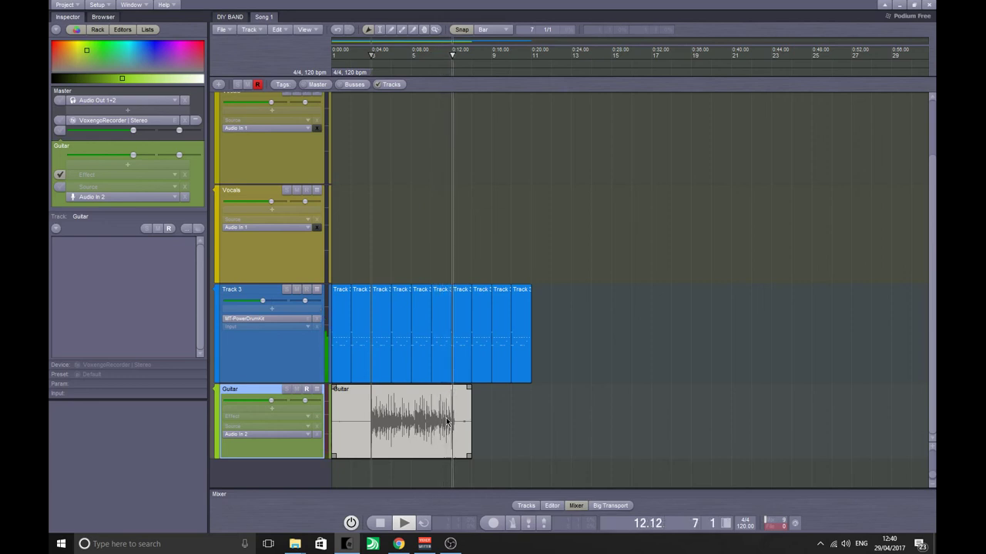
key("space")
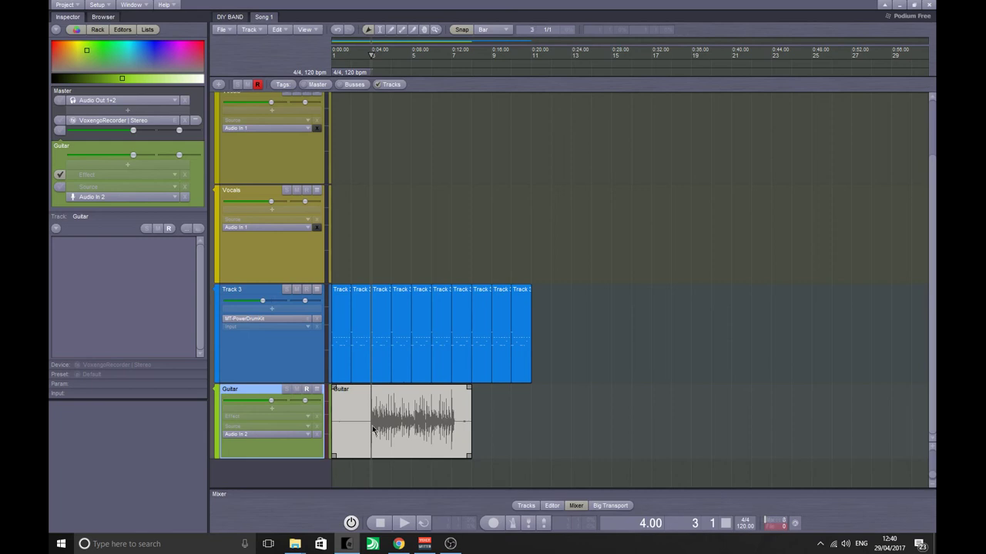
Step: Turn off snapping for editing the guitar clip around bar 3
scroll(373, 429, "up", 5, "ctrl")
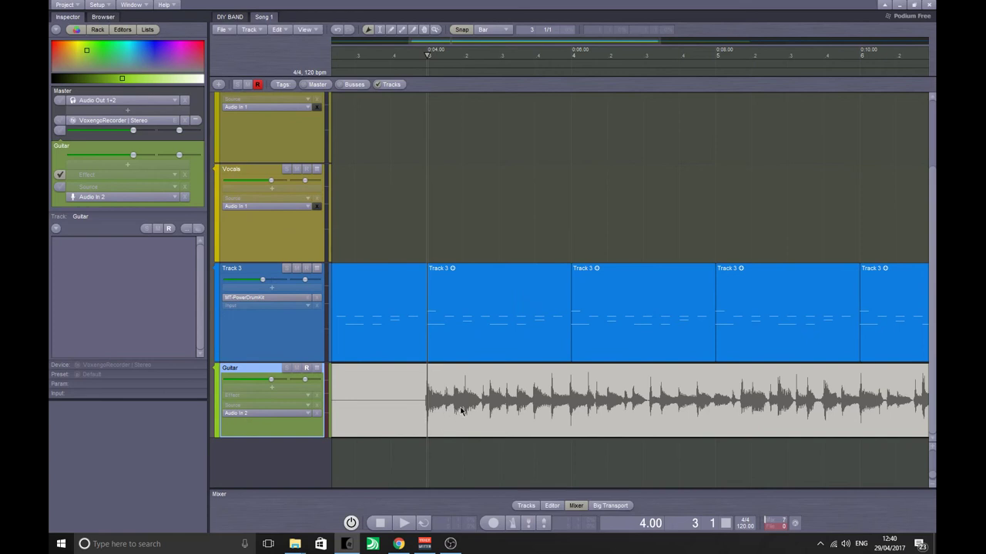
scroll(426, 417, "down", 5, "ctrl")
left_click(423, 409)
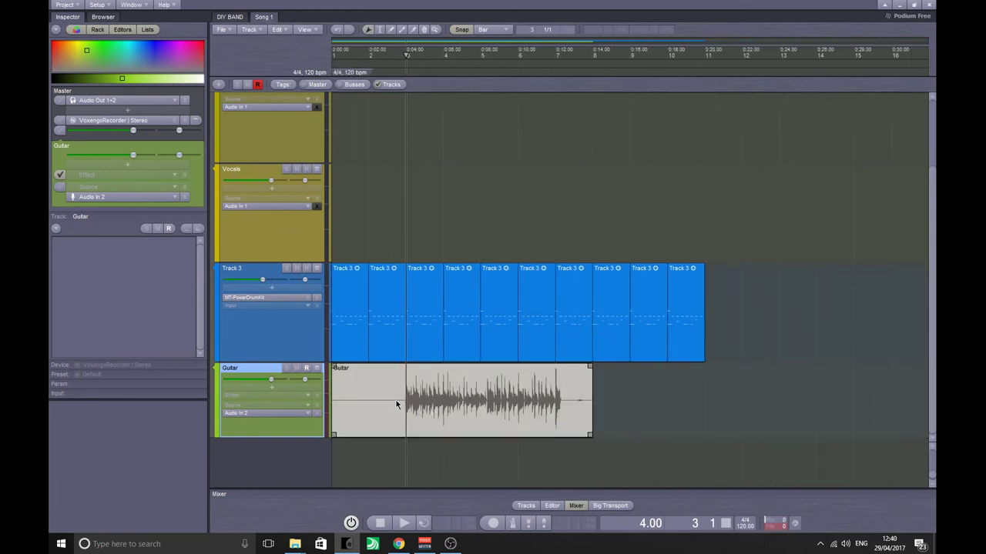
left_click(482, 30)
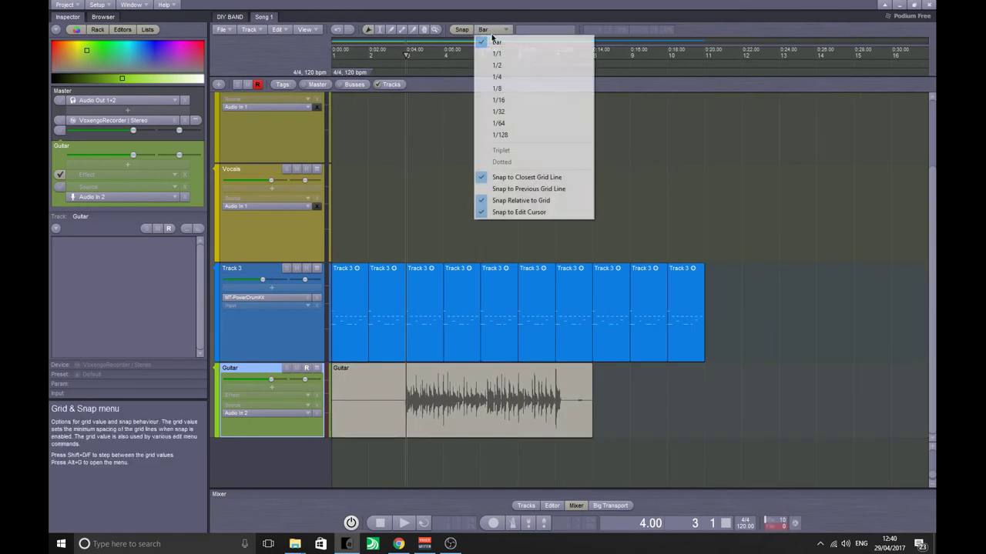
left_click(463, 31)
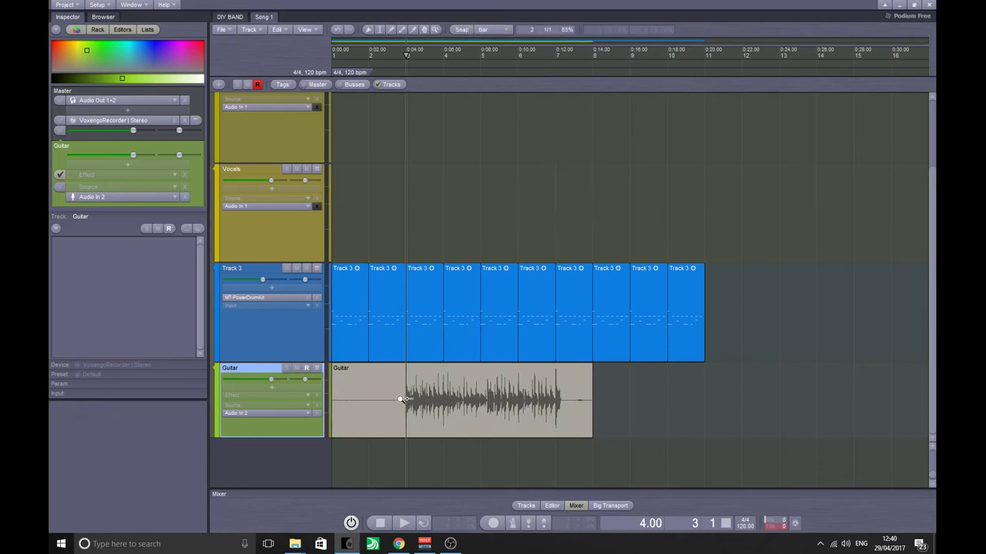
Step: Split the guitar clip in the silence just before bar 3, at about bar 2 beat 4
left_click_drag(400, 398, 358, 398, "ctrl")
left_click_drag(442, 378, 415, 371)
left_click(439, 383)
left_click(458, 404)
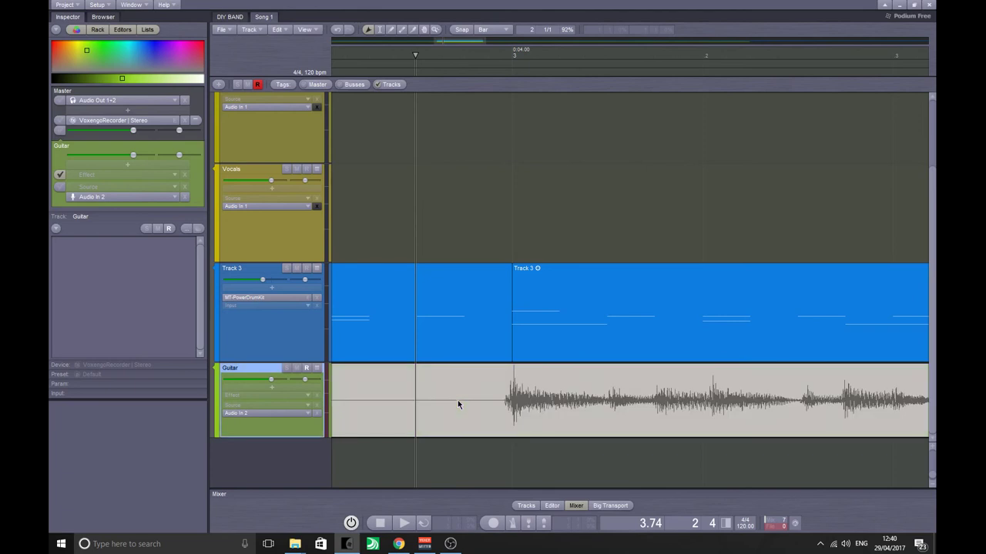
key("s")
scroll(462, 409, "down", 5, "ctrl")
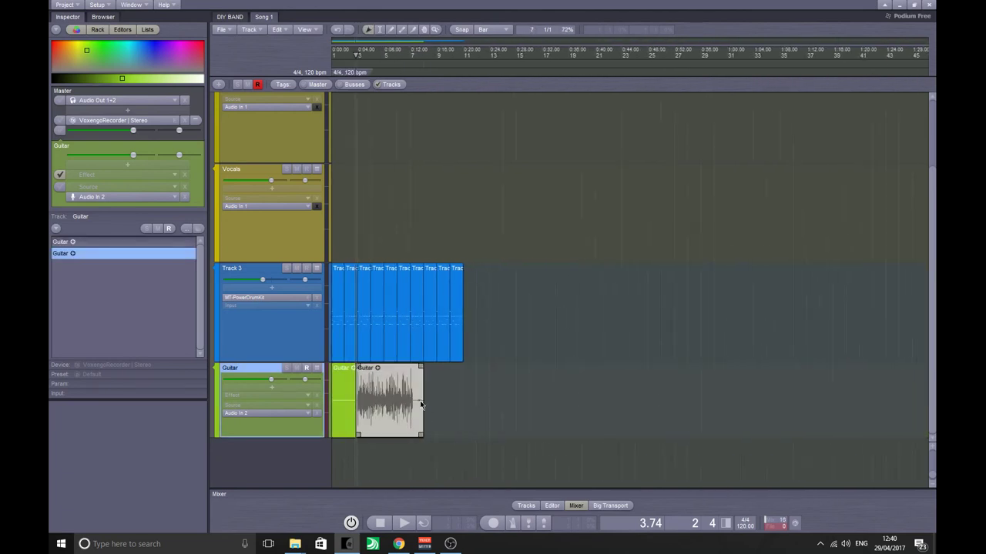
Step: Turn snapping back on, split the guitar clip at bar 7 and delete the portion after it
scroll(416, 403, "up", 5, "ctrl")
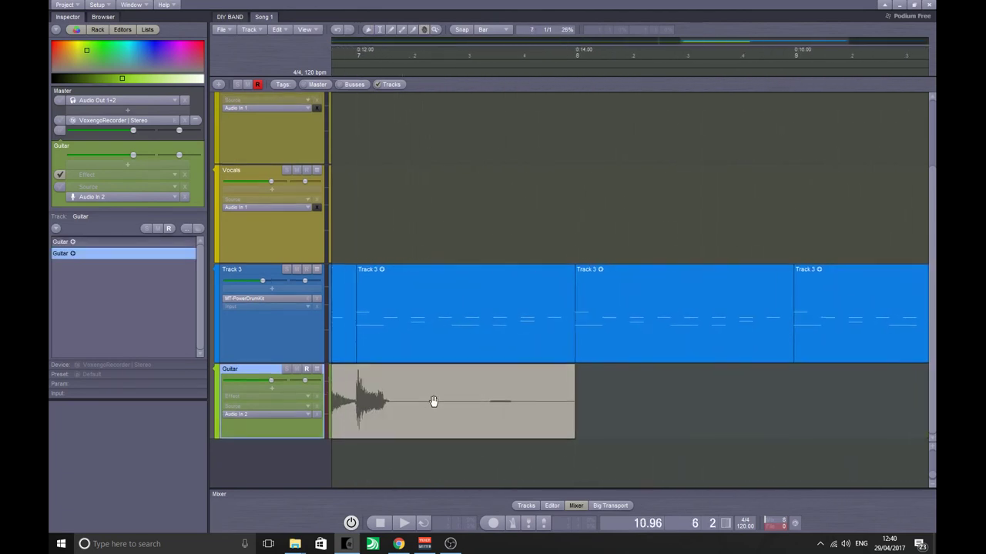
left_click(358, 382)
key("space")
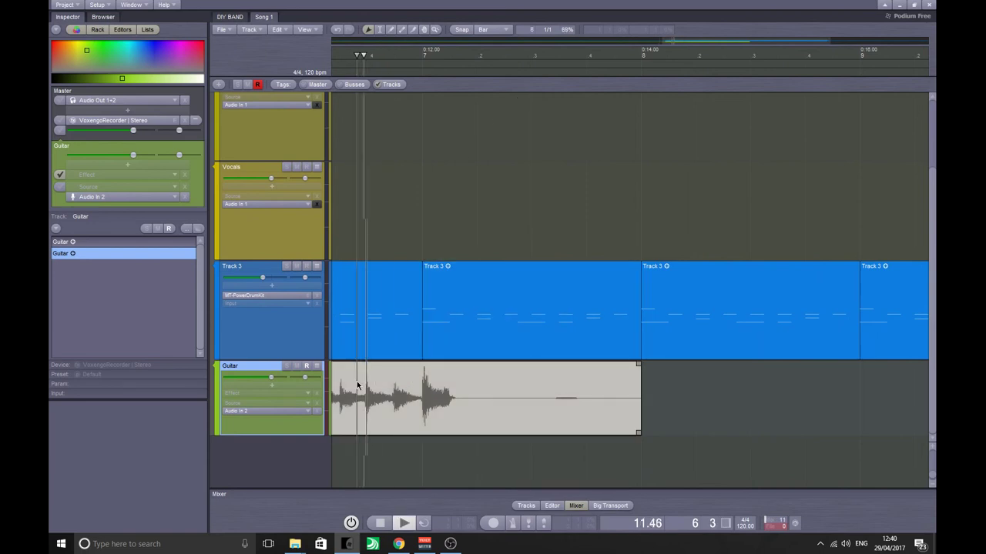
key("space")
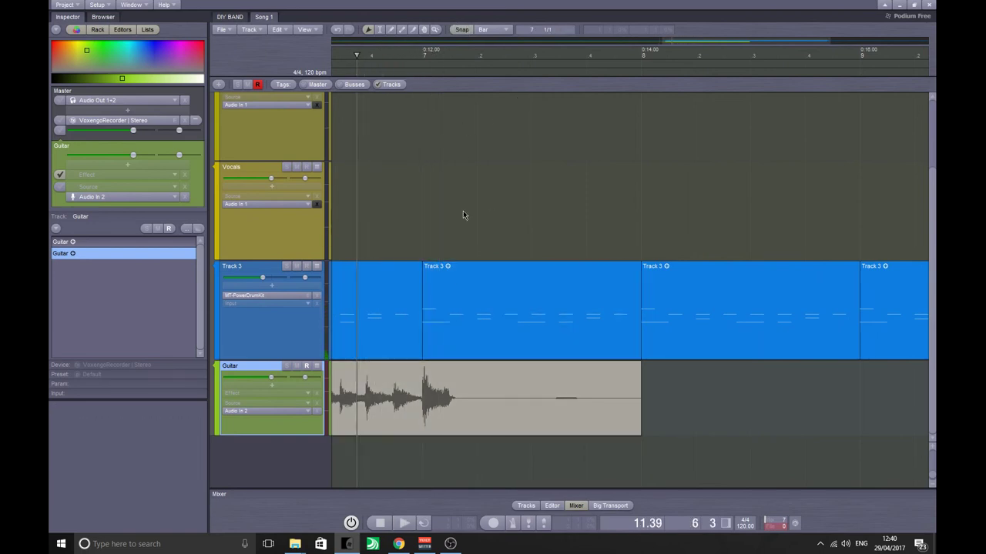
left_click(425, 377)
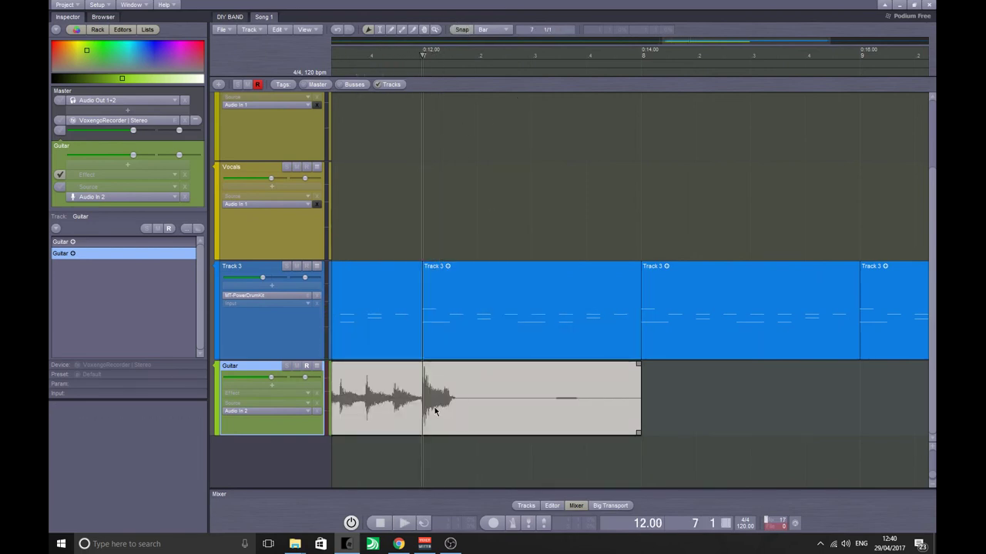
key("s")
key("Delete")
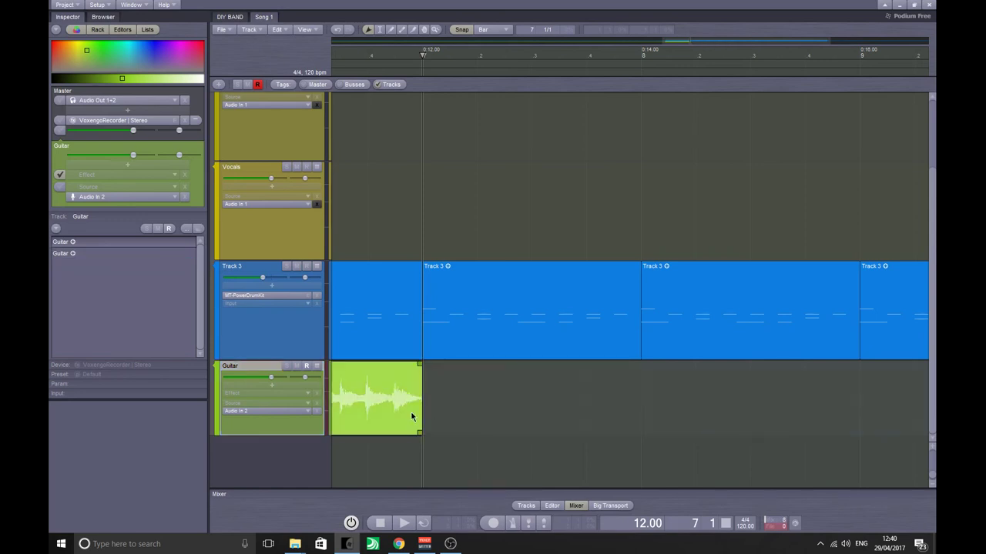
Step: Delete the silent guitar clip that runs from bar 1 to the split before bar 3
scroll(419, 414, "down", 4, "ctrl")
scroll(391, 401, "left", 3)
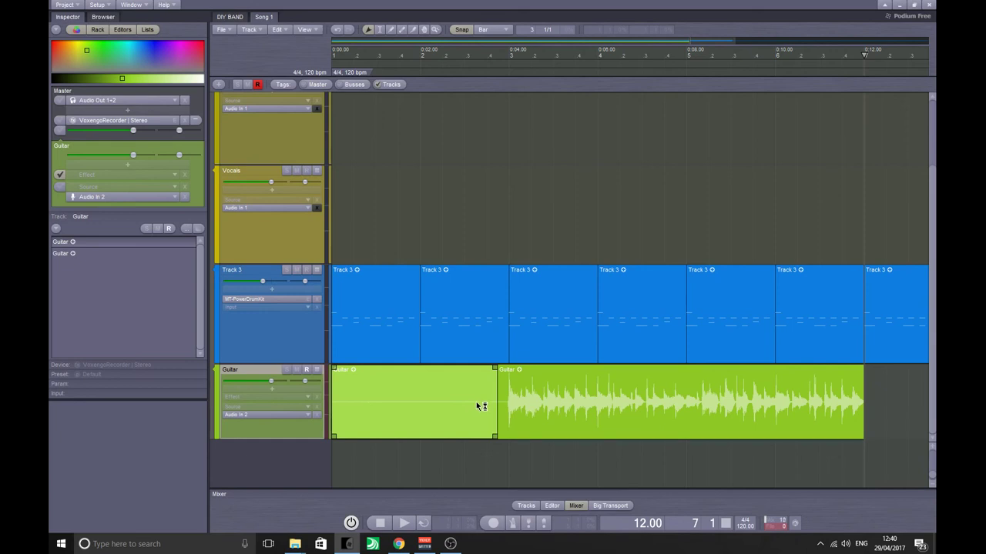
scroll(578, 301, "down", 2)
scroll(551, 432, "up", 1)
scroll(551, 432, "up", 1)
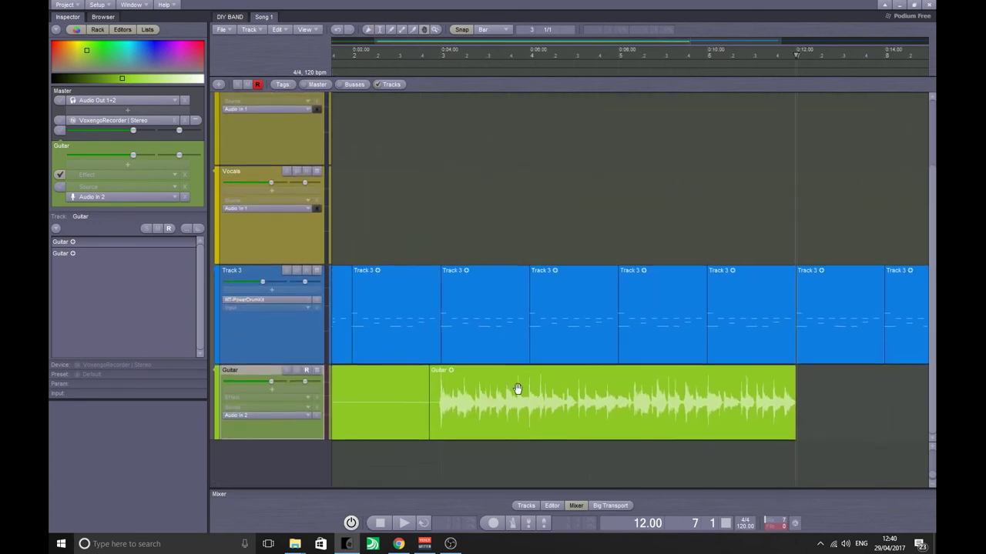
left_click(466, 407)
key("Delete")
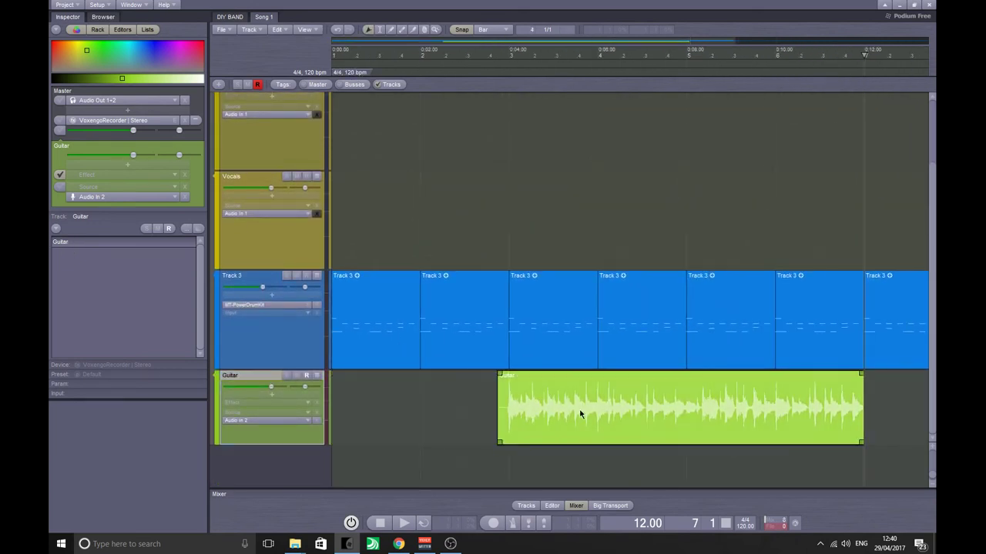
Step: Move the remaining guitar clip one bar earlier and play it back with the drums from bar 2
left_click(581, 414)
scroll(750, 275, "down", 7)
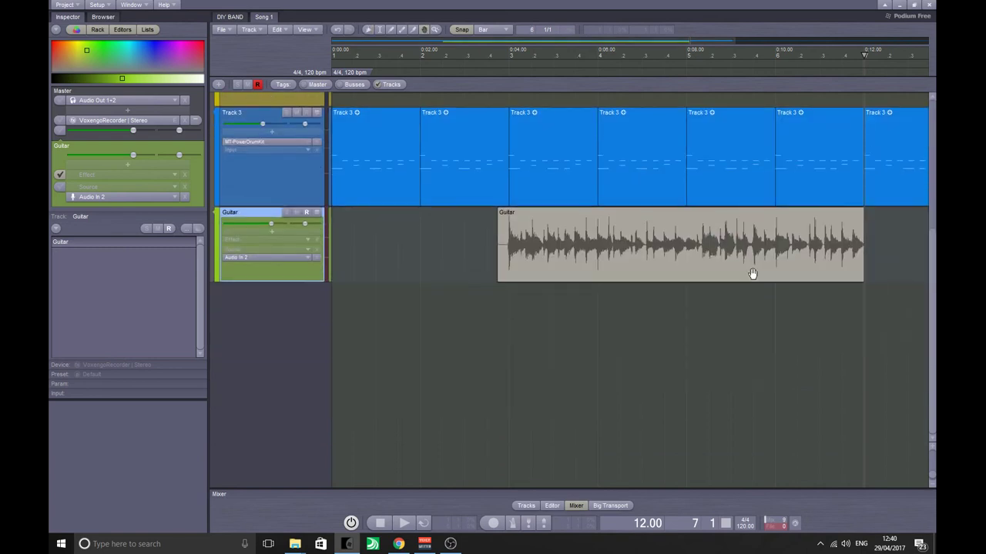
scroll(593, 374, "up", 5)
scroll(466, 380, "down", 3, "ctrl")
left_click_drag(466, 380, 414, 376)
left_click(370, 351)
key("space")
left_click(441, 371)
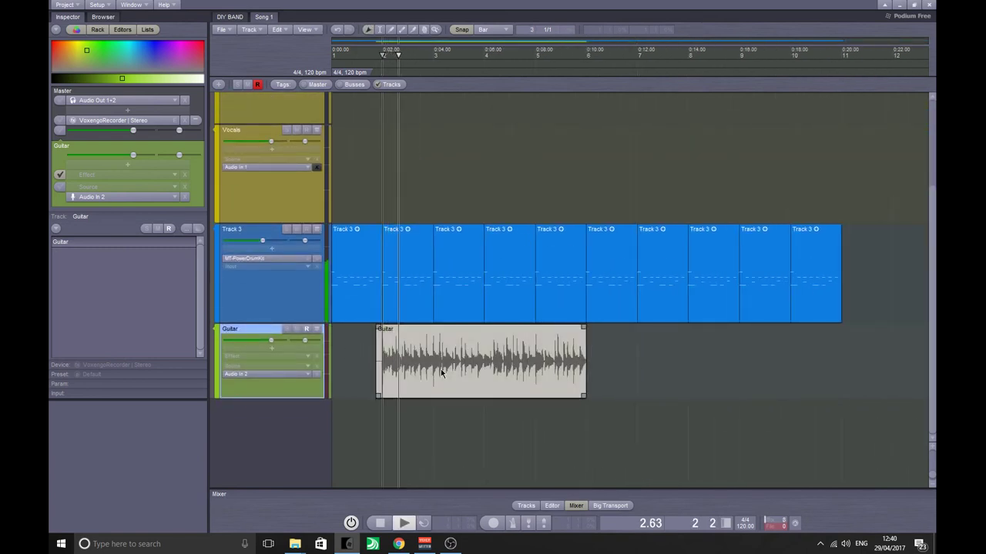
key("space")
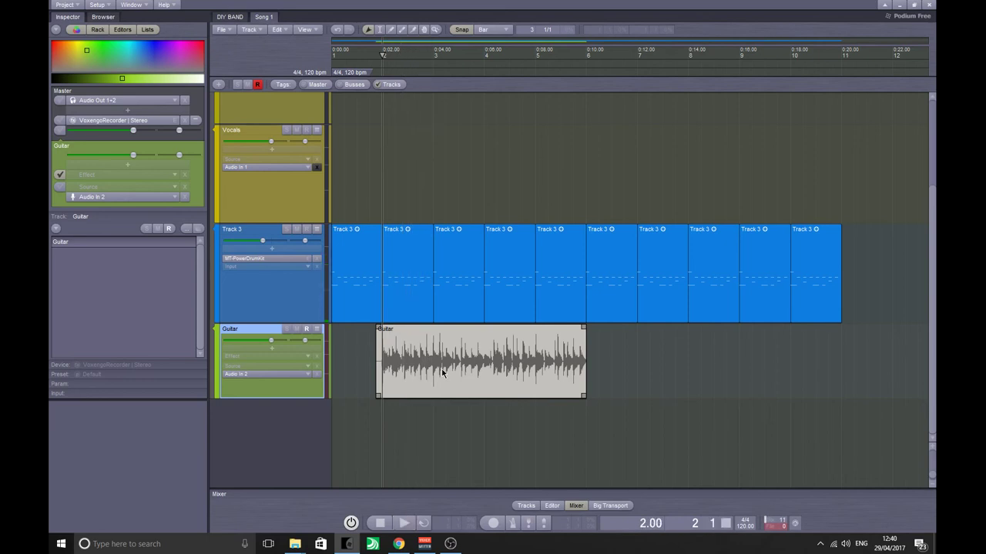
Step: Copy the guitar clip and paste the duplicate at bar 6, directly after the original
left_click(620, 359)
left_click(585, 359)
key("ctrl+c")
key("ctrl+v")
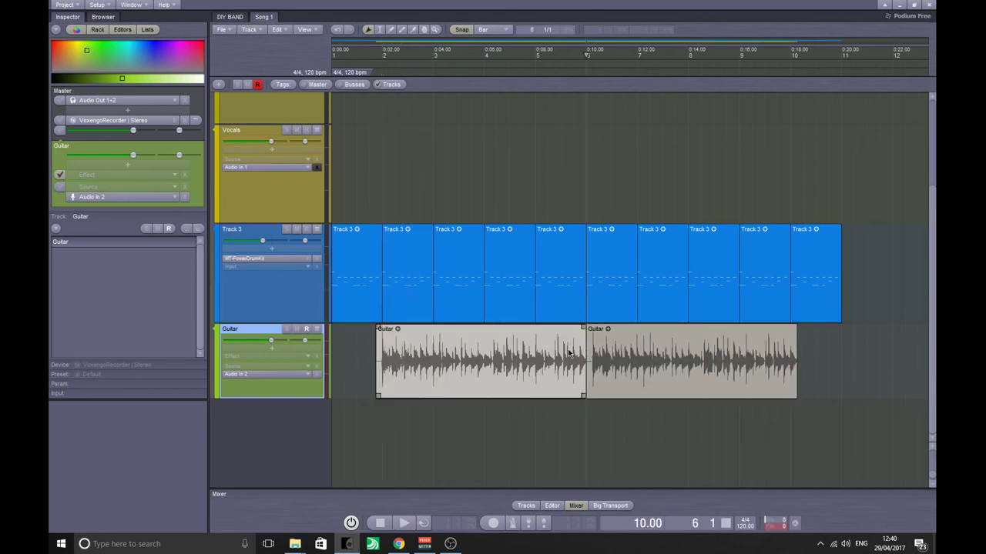
Step: Try to trim the silence at the start of the copied guitar clip with a 1/4 snap grid
left_click(594, 370)
scroll(567, 370, "up", 5, "ctrl")
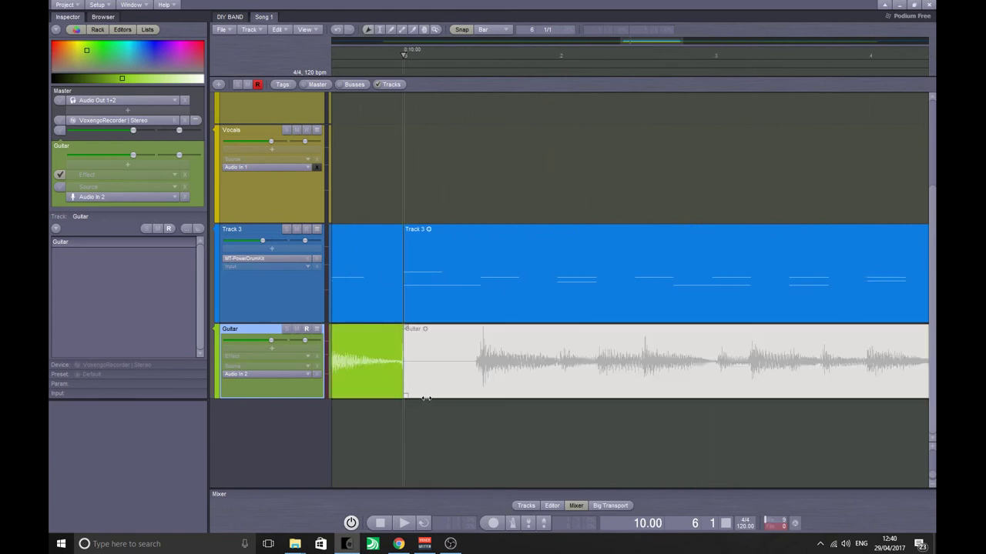
left_click(493, 31)
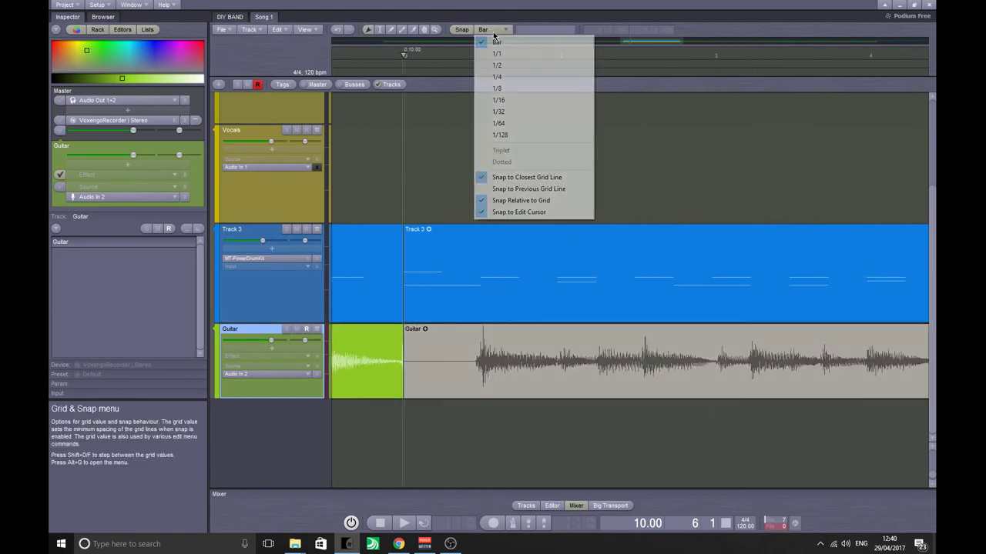
left_click(498, 77)
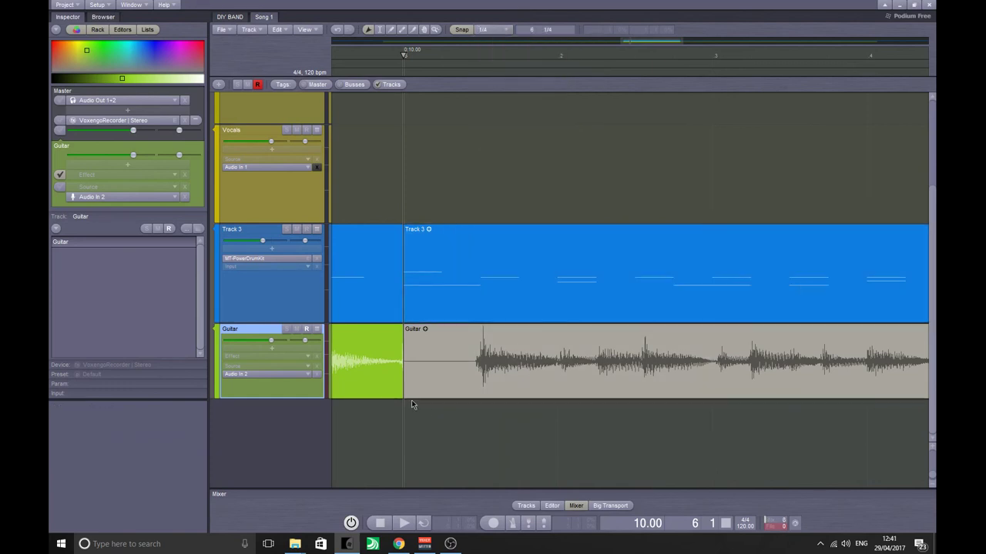
left_click_drag(408, 394, 480, 391)
left_click(454, 141)
Step: Set the snap grid to 1/8, trim the silence off the copied guitar clip's start and move the clip back to bar 6
left_click(512, 33)
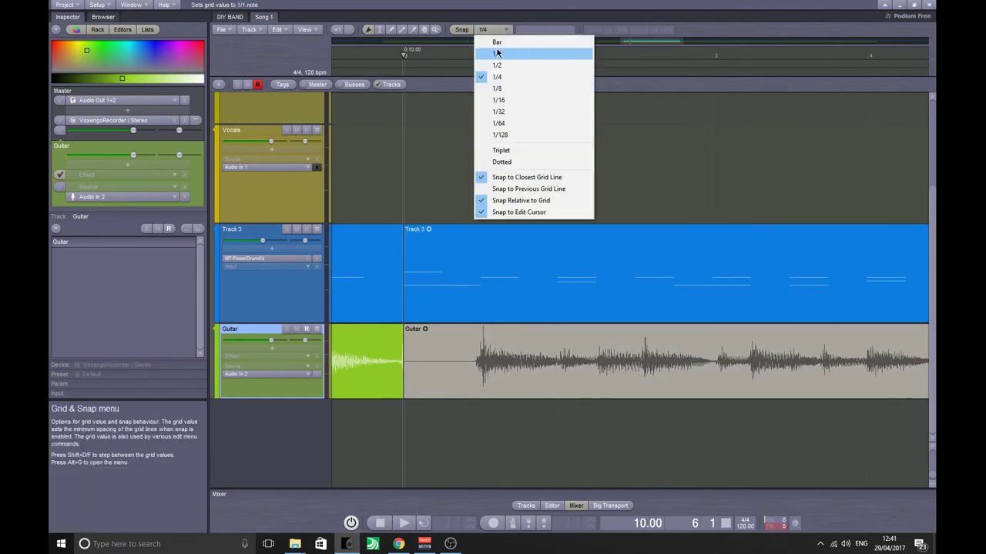
left_click(495, 90)
left_click_drag(405, 396, 451, 395)
left_click_drag(524, 378, 448, 379)
Step: Play back the join between the two guitar clips with the drums, starting ahead of bar 6
left_click_drag(339, 366, 320, 377)
scroll(460, 365, "down", 3, "ctrl")
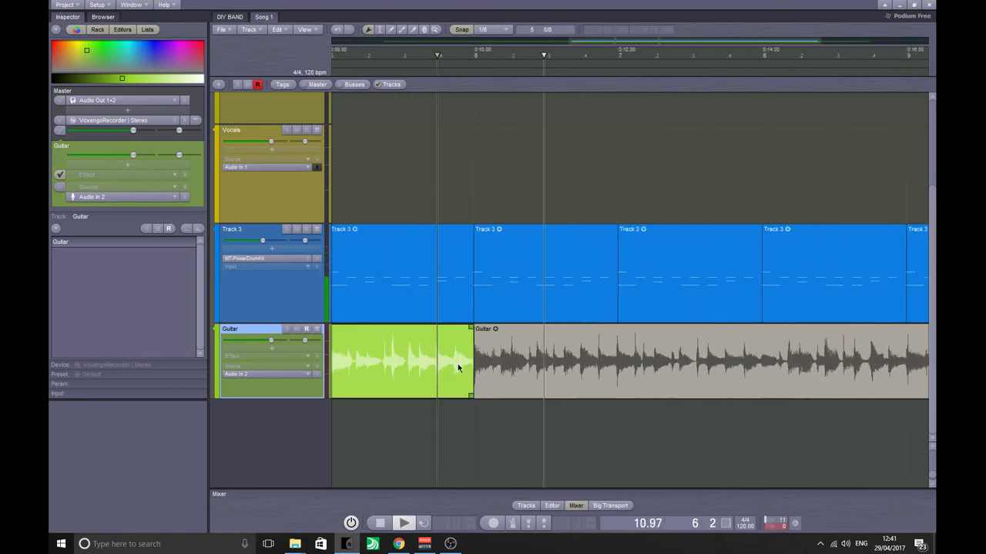
middle_click_drag(427, 368, 523, 353)
left_click(396, 356)
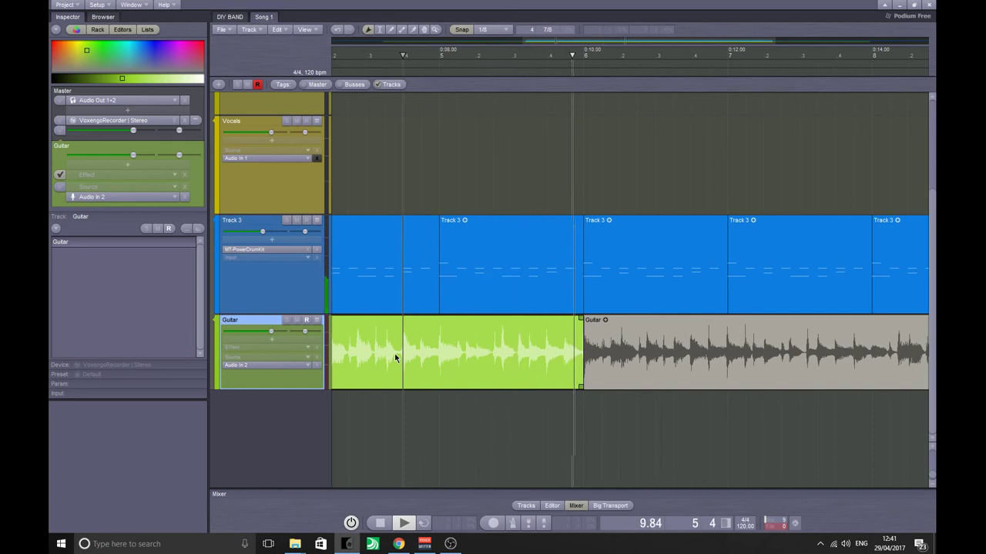
scroll(394, 353, "down", 4, "ctrl")
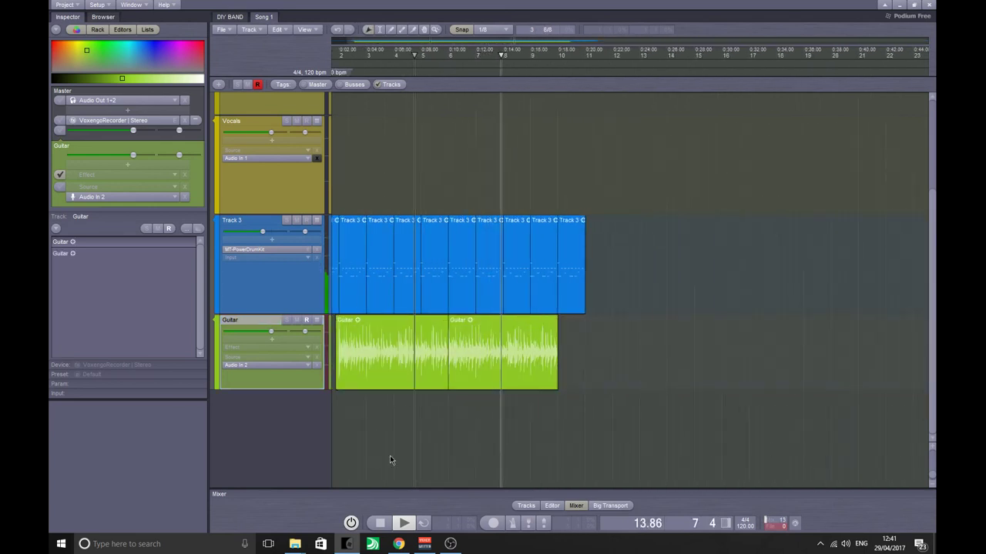
key("space")
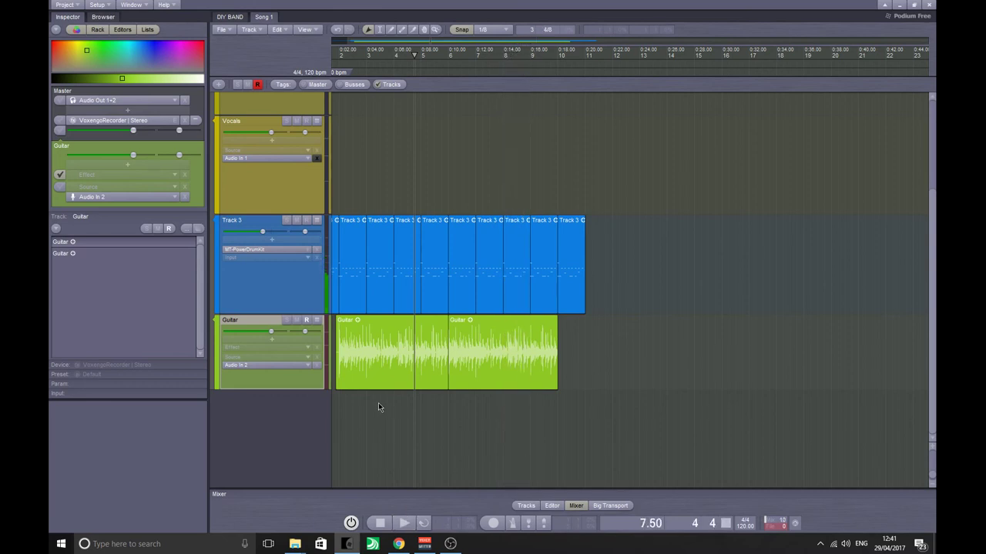
Step: Disarm recording on the Guitar track and make the track taller
left_click(420, 379)
key("h")
left_click_drag(413, 420, 431, 416)
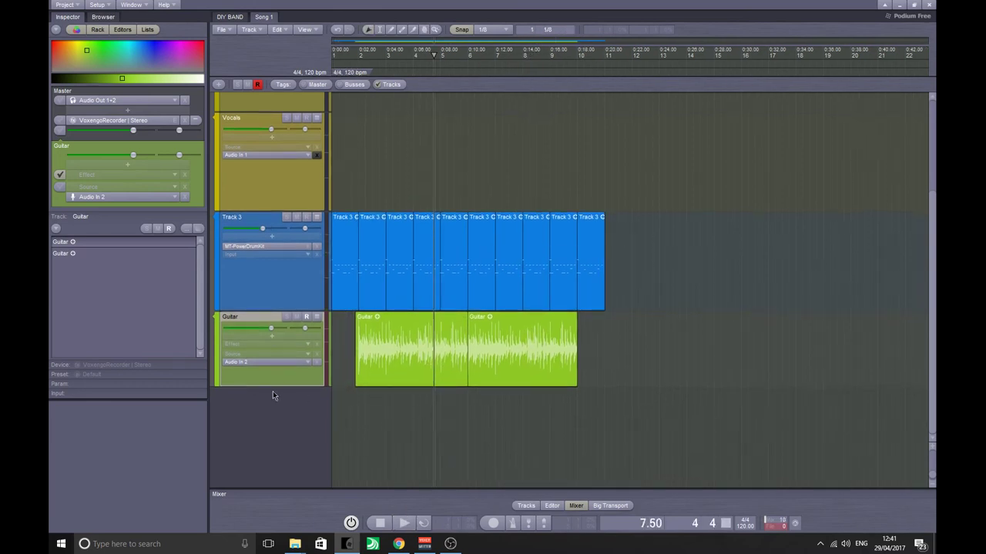
scroll(402, 408, "up", 1)
key("a")
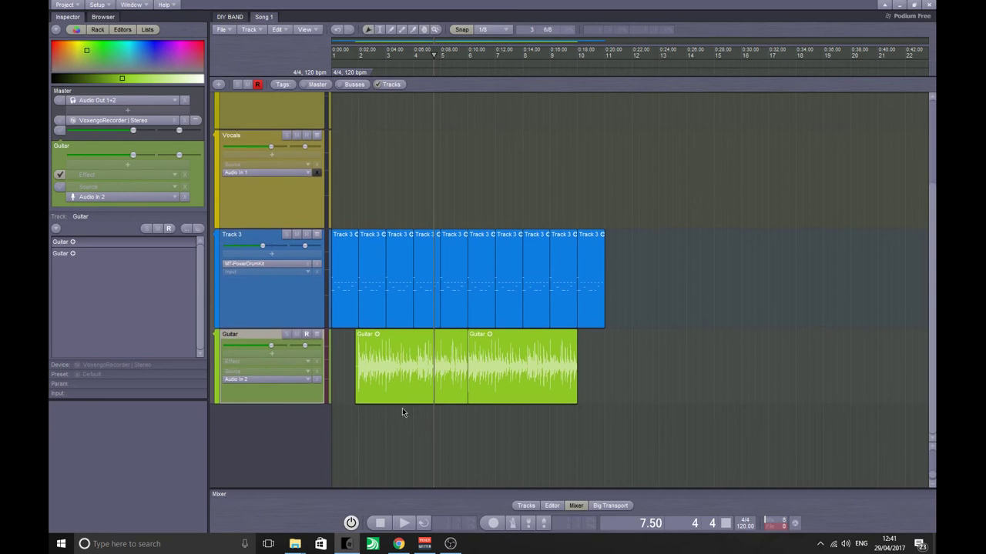
left_click(307, 335)
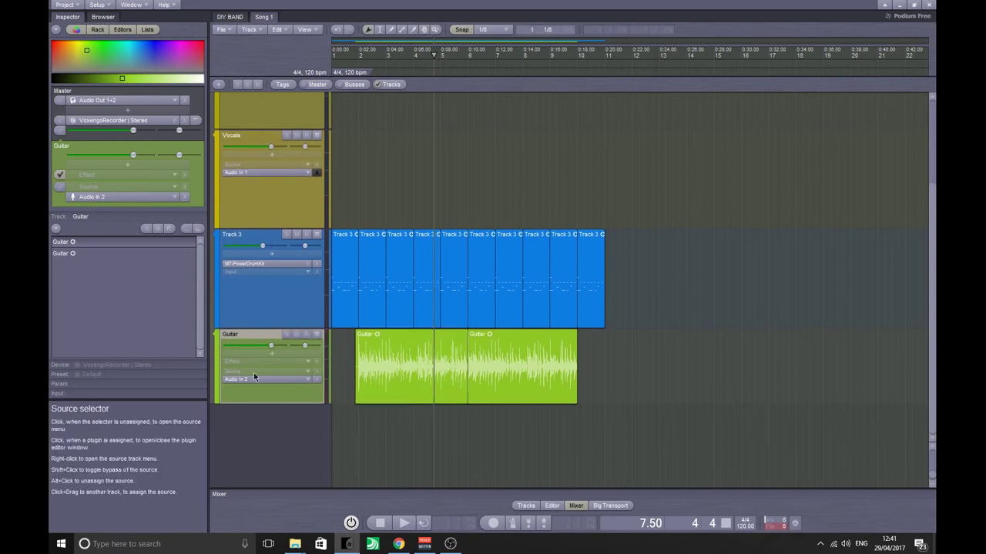
left_click_drag(262, 405, 265, 424)
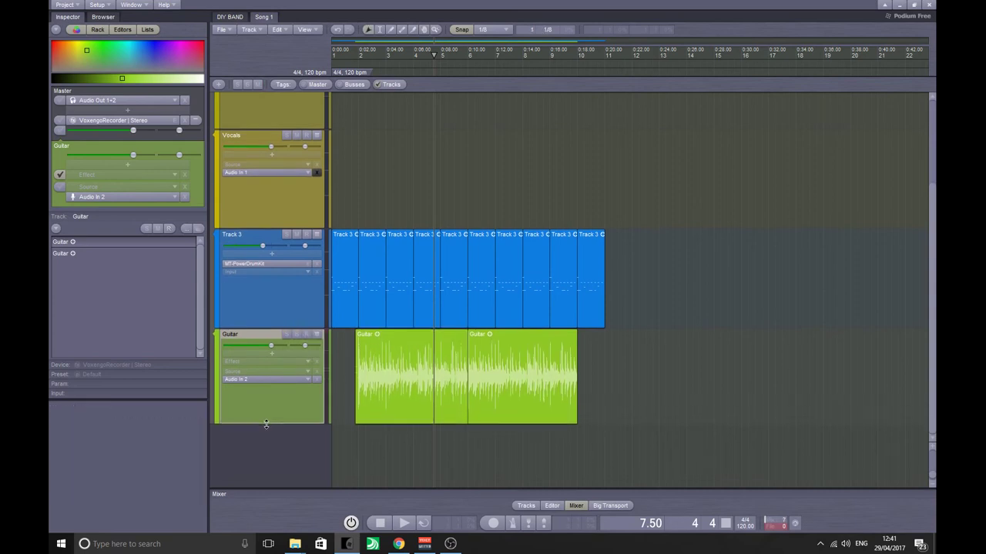
Step: Add the POD Farm 2 | Stereo effect from the Guitar plug-ins to the Guitar track and enlarge the track further
left_click(267, 356)
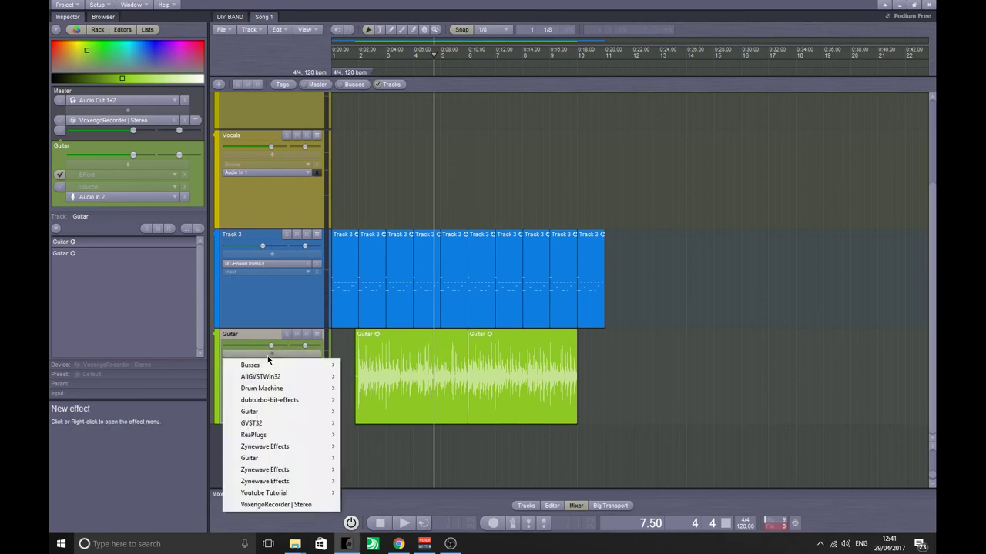
mouse_move(286, 436)
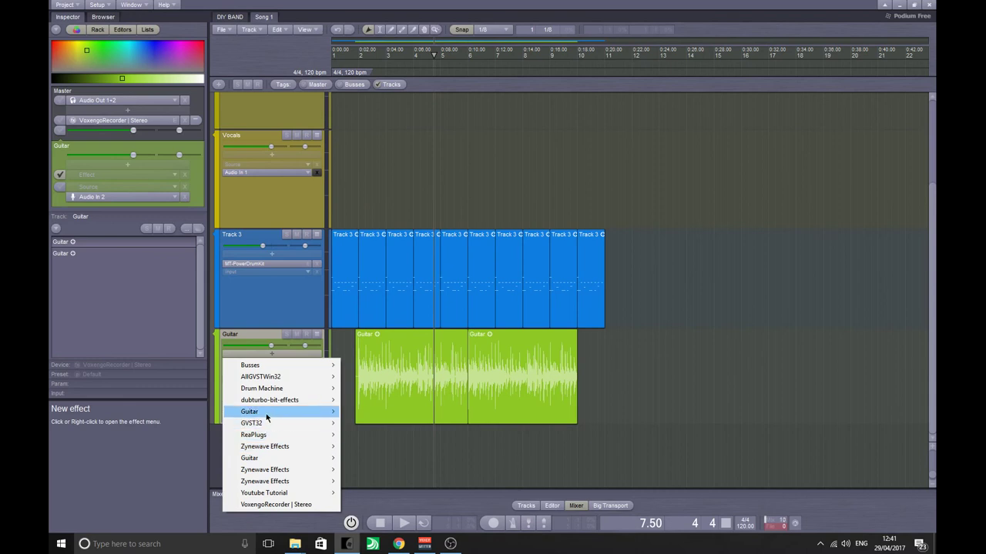
mouse_move(266, 413)
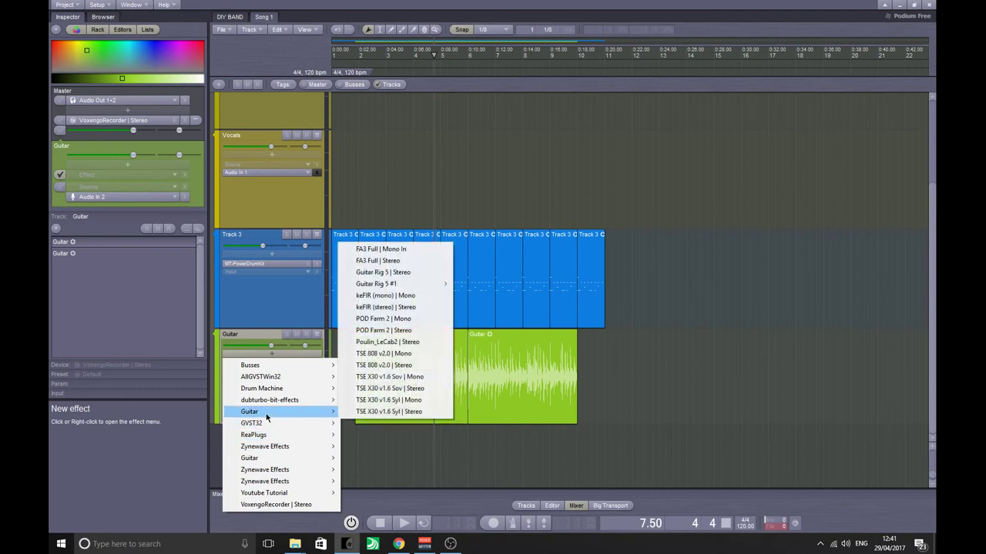
left_click(389, 331)
left_click_drag(258, 424, 263, 452)
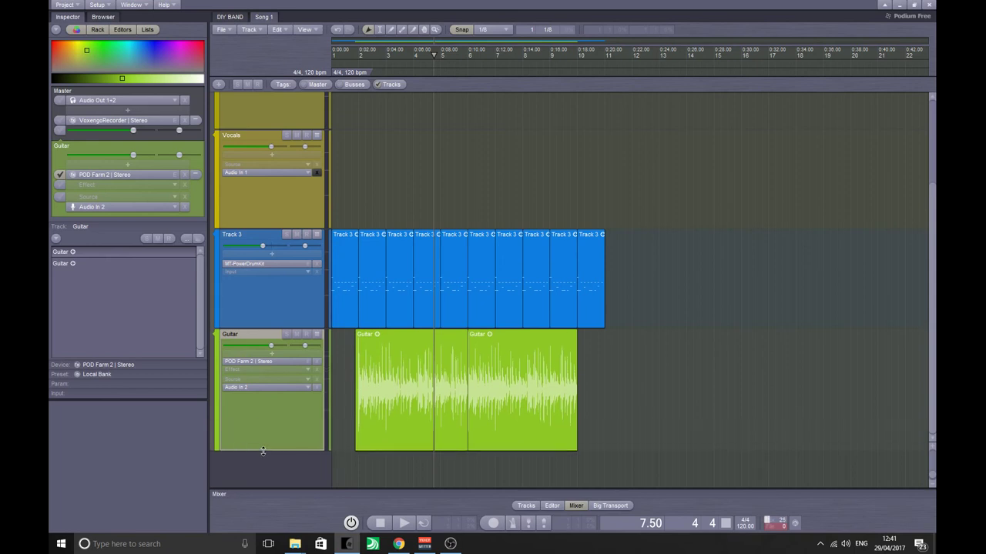
Step: Open the Guitar track's POD Farm 2 editor and browse its guitar amps to the 1990 Brit J-800
left_click(266, 362)
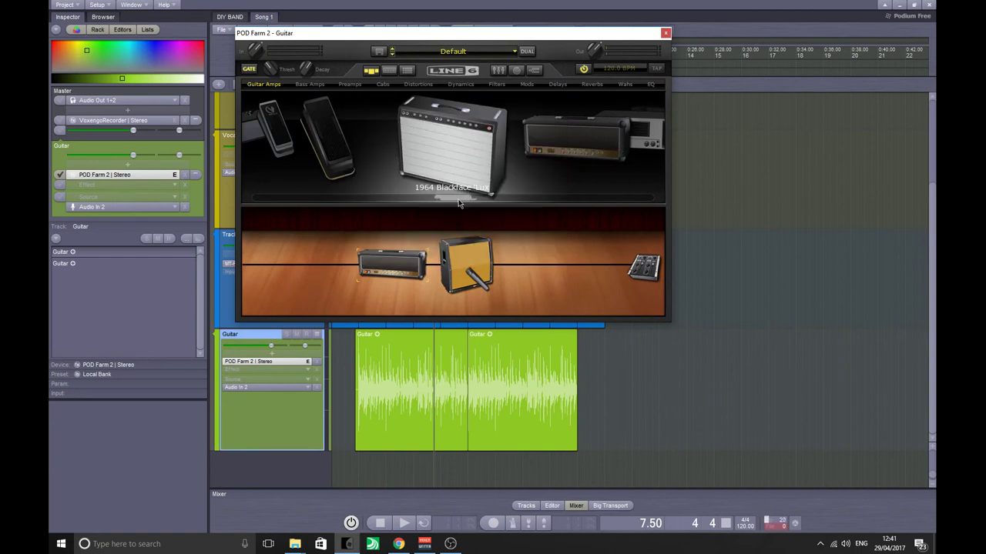
left_click_drag(458, 202, 476, 205)
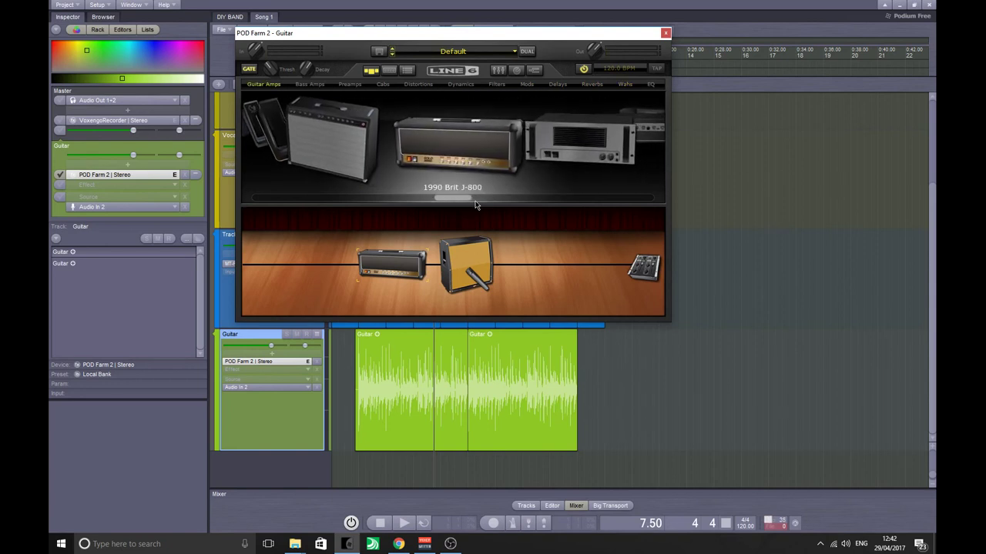
Step: Load the saved Midweek Maybe Refined tone into POD Farm 2 on the Guitar track
left_click(382, 52)
left_click(380, 53)
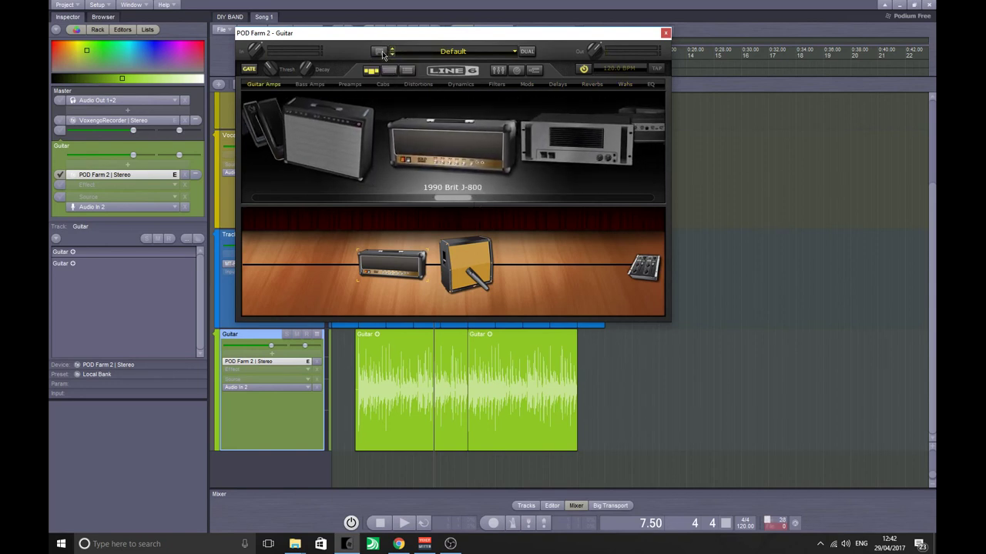
left_click(381, 52)
left_click(380, 75)
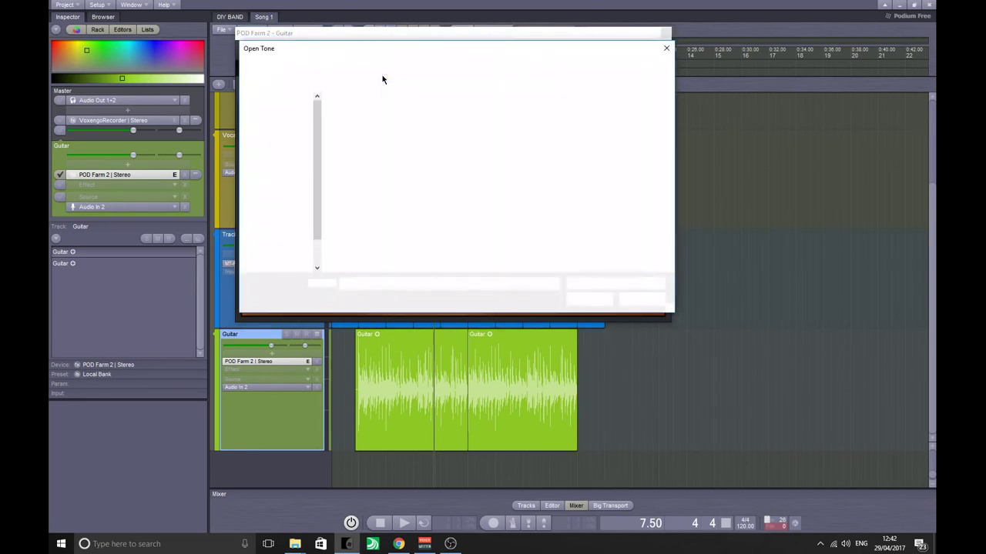
left_click(388, 181)
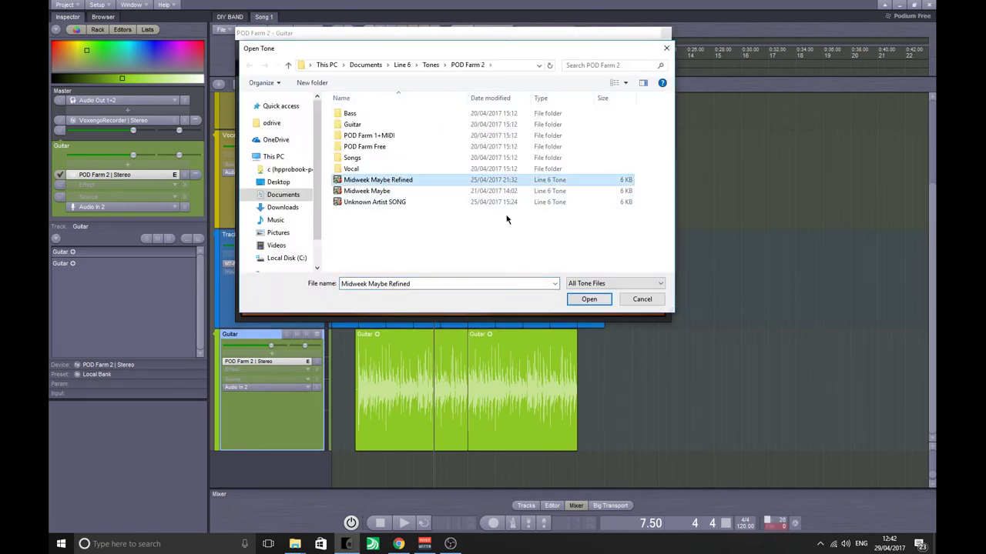
left_click(587, 300)
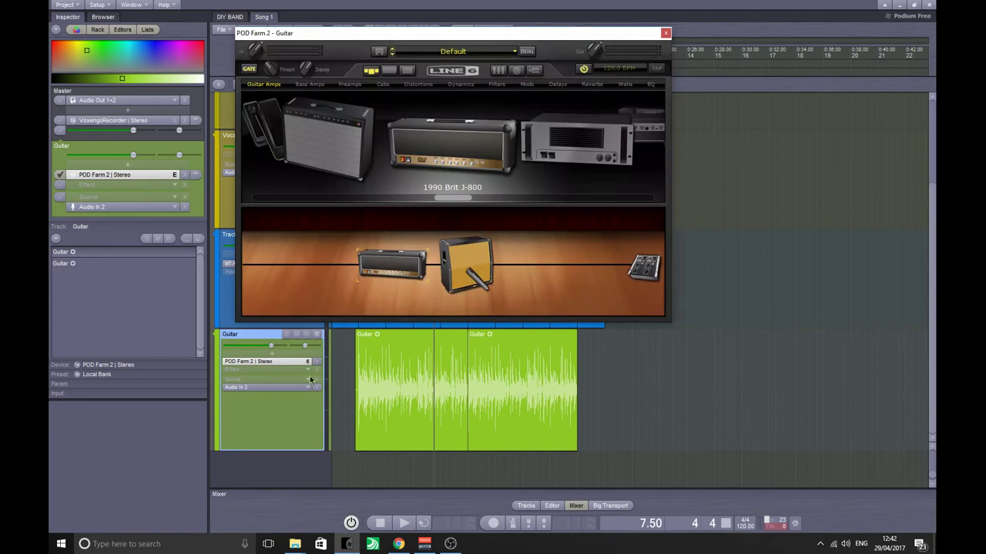
left_click(364, 380)
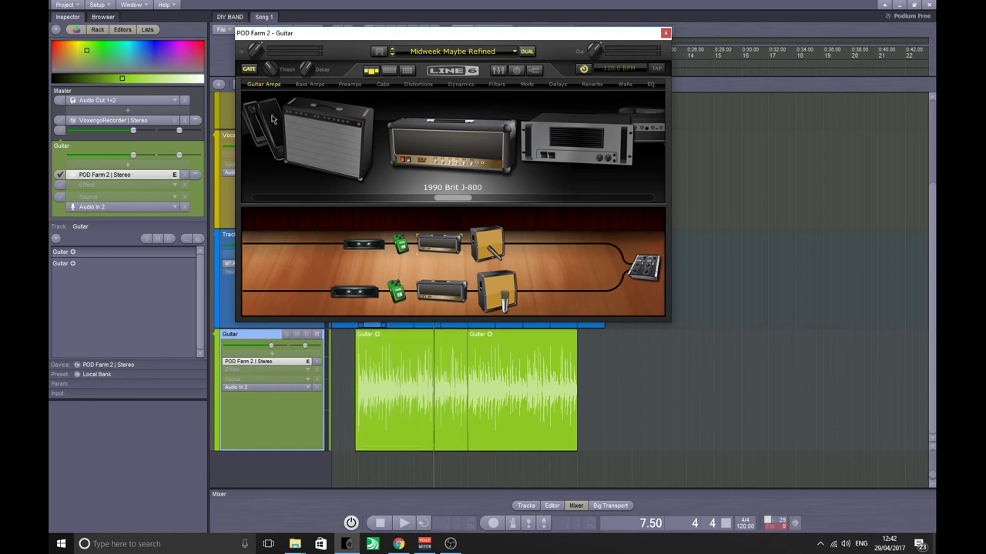
Step: Show POD Farm 2's dual-tone mixer and unassign the Audio In 2 input from the Guitar track
left_click(498, 70)
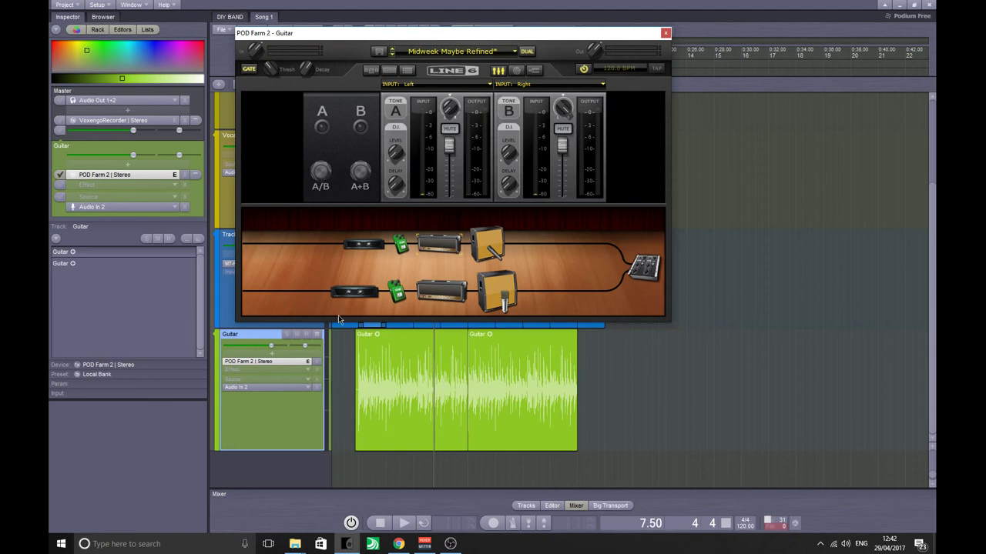
left_click(300, 390, "alt")
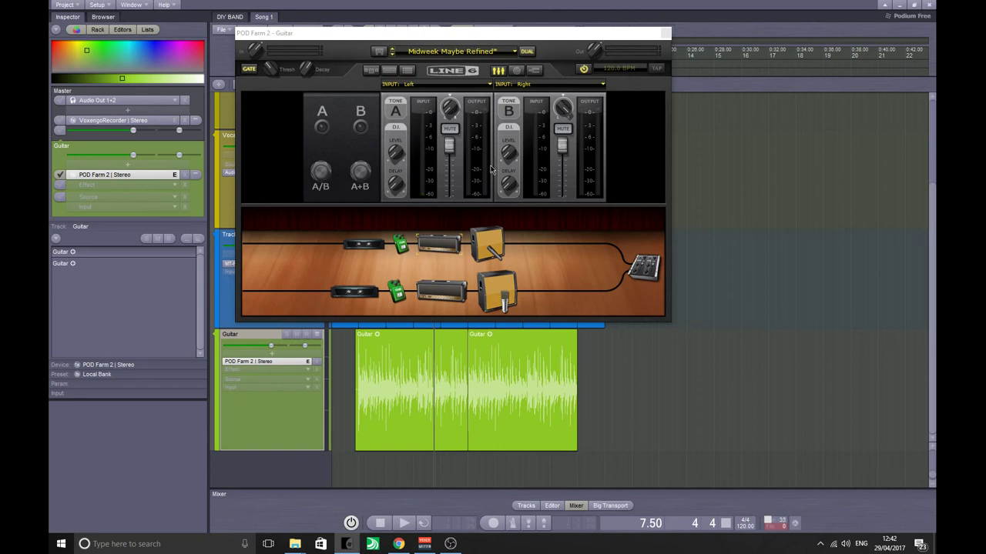
Step: Solo the Guitar track, play it from its start to check the tone A and B levels, and unsolo it
left_click(386, 359)
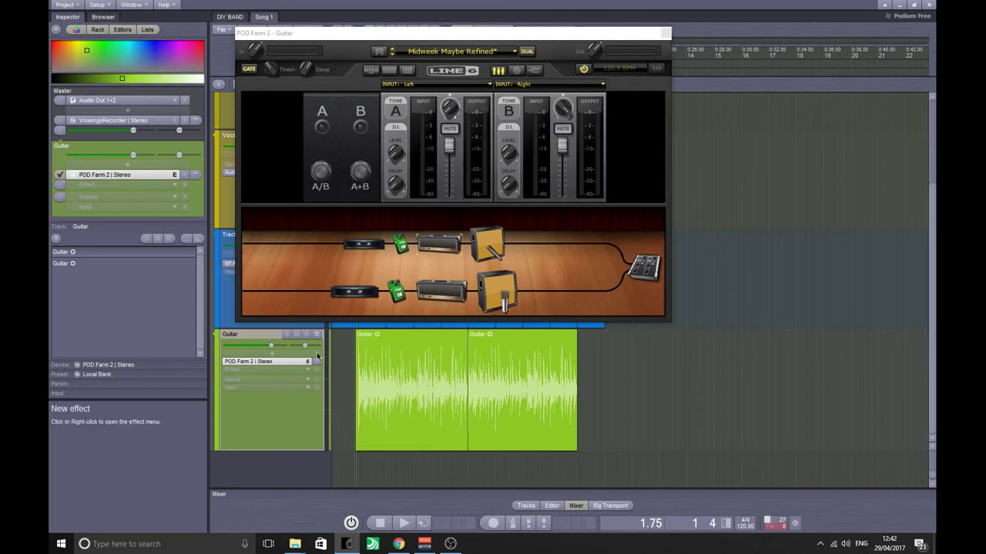
left_click(287, 335)
key("space")
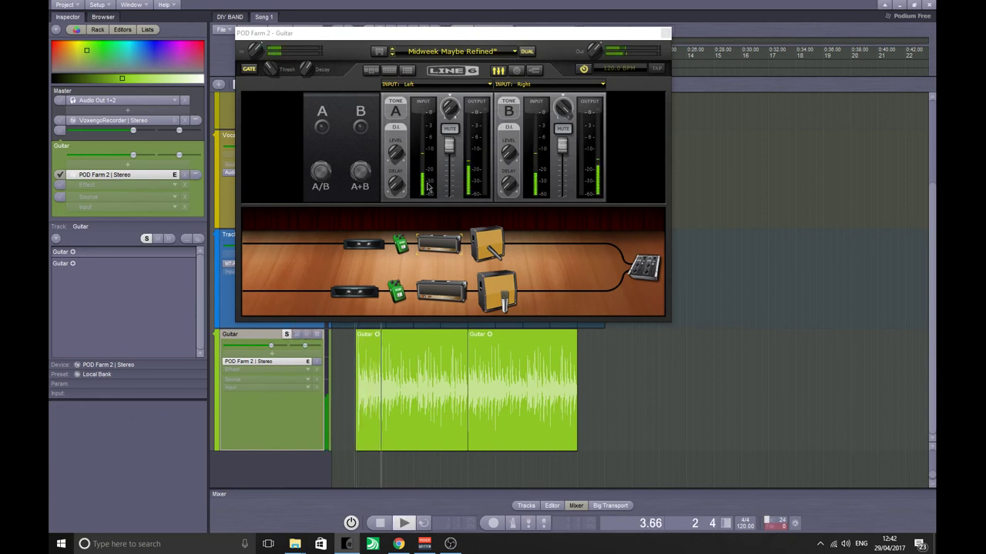
mouse_move(449, 145)
left_mouse_down()
mouse_move(454, 194)
mouse_move(451, 146)
left_mouse_up()
mouse_move(562, 146)
left_mouse_down()
mouse_move(566, 191)
mouse_move(563, 147)
left_mouse_up()
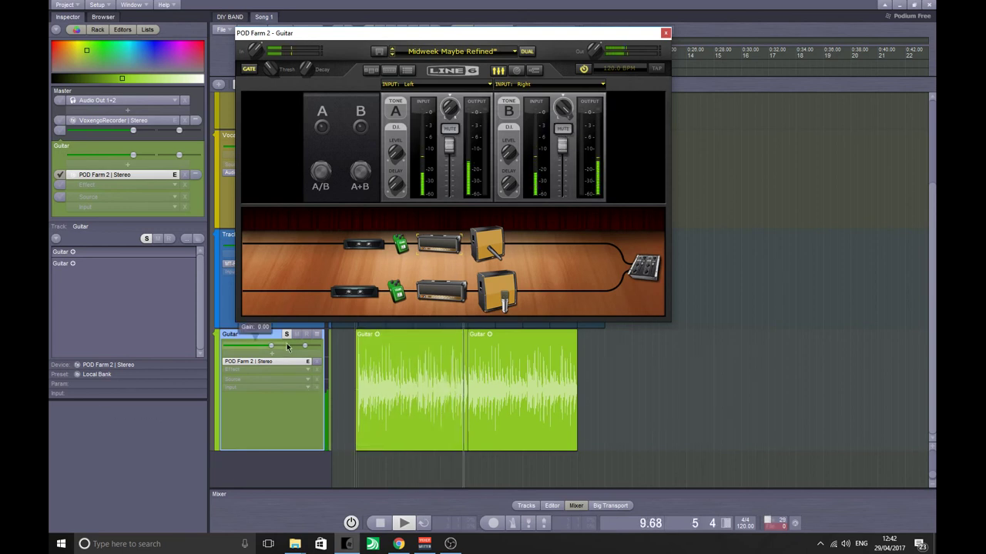
left_click(334, 366)
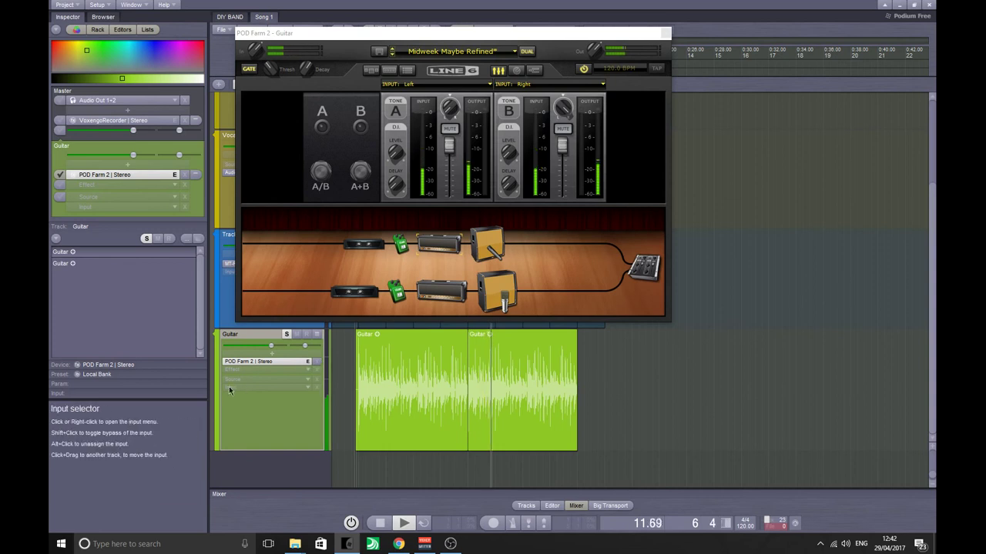
left_click(282, 337)
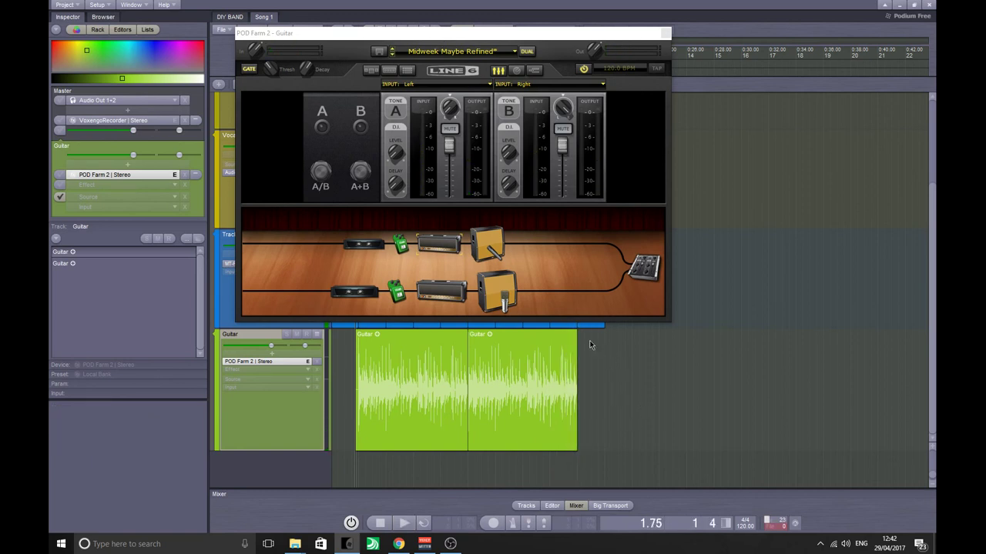
left_click(268, 356)
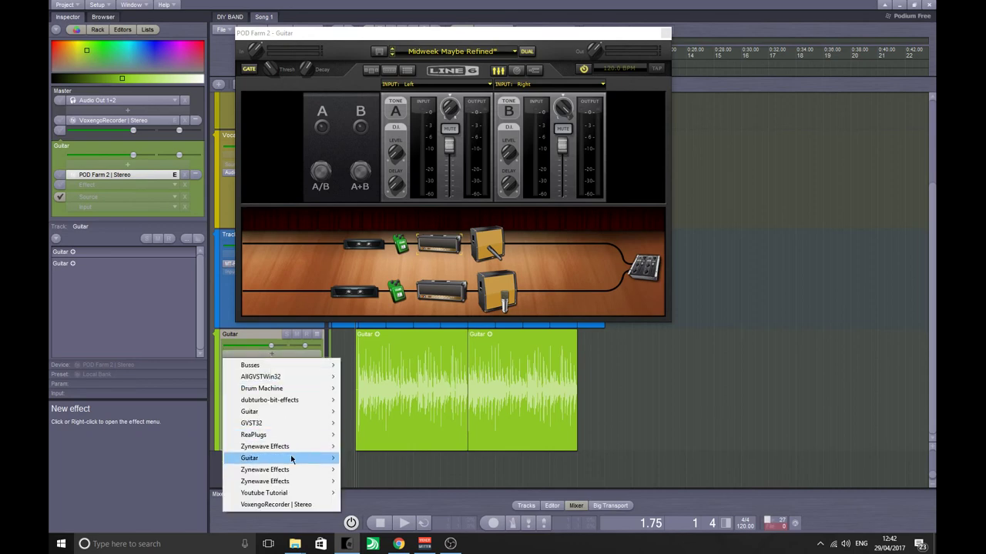
mouse_move(283, 420)
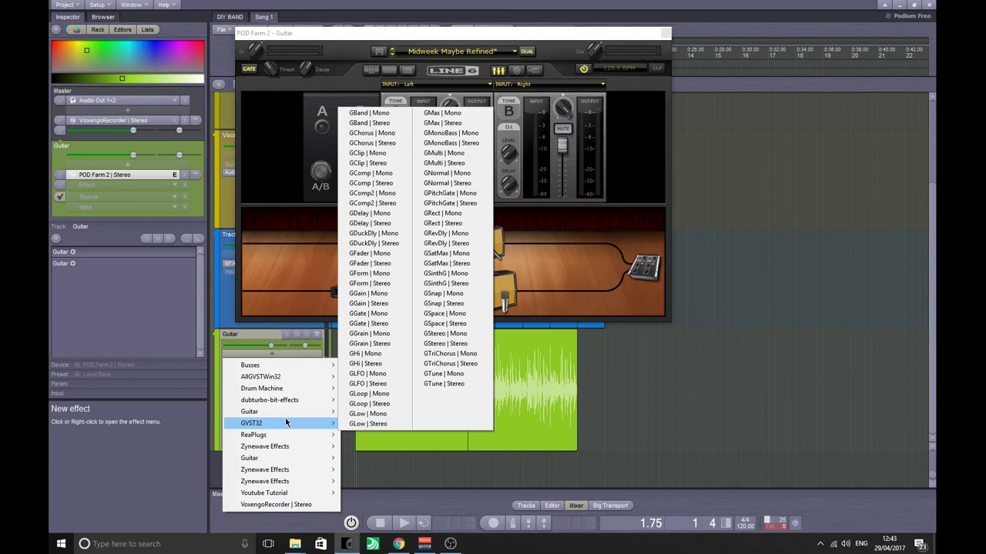
left_click(692, 419)
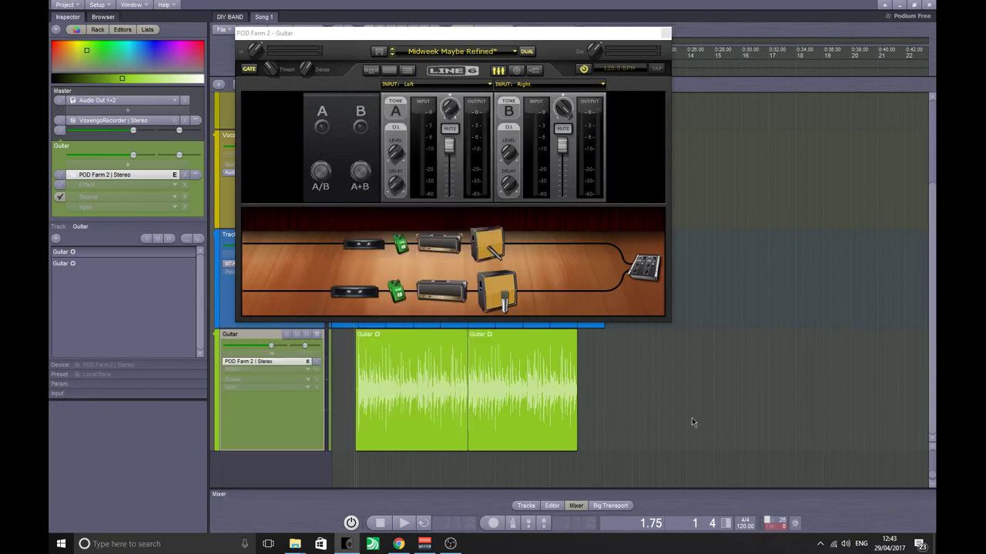
Step: Browse the effect groups and add reaeq-standalone | Stereo from ReaPlugs to the Guitar track ahead of POD Farm 2
left_click(271, 359)
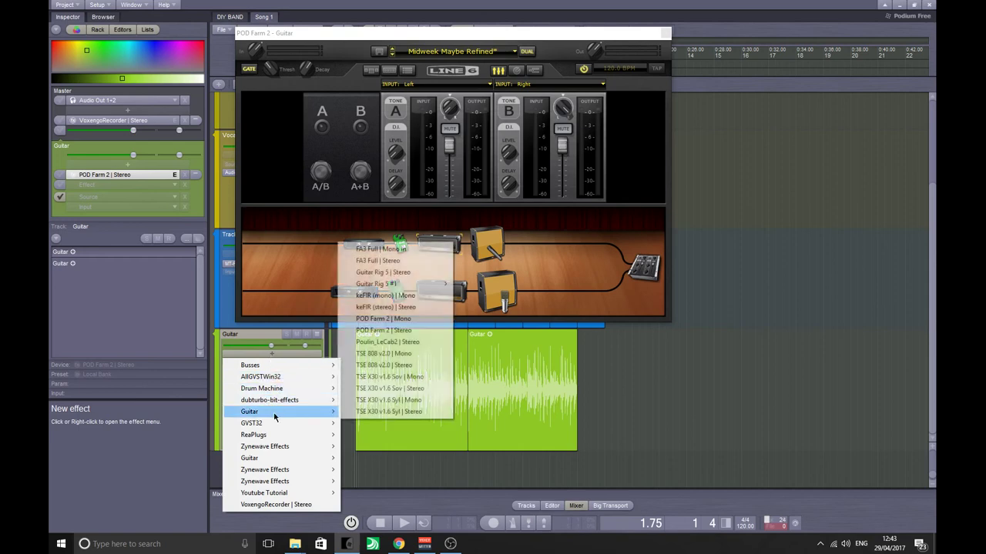
mouse_move(273, 389)
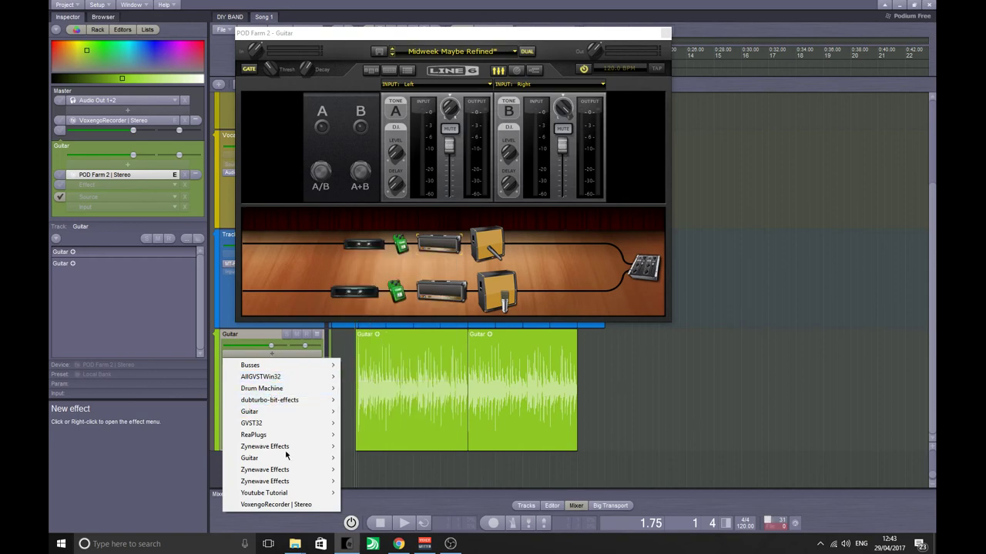
mouse_move(266, 448)
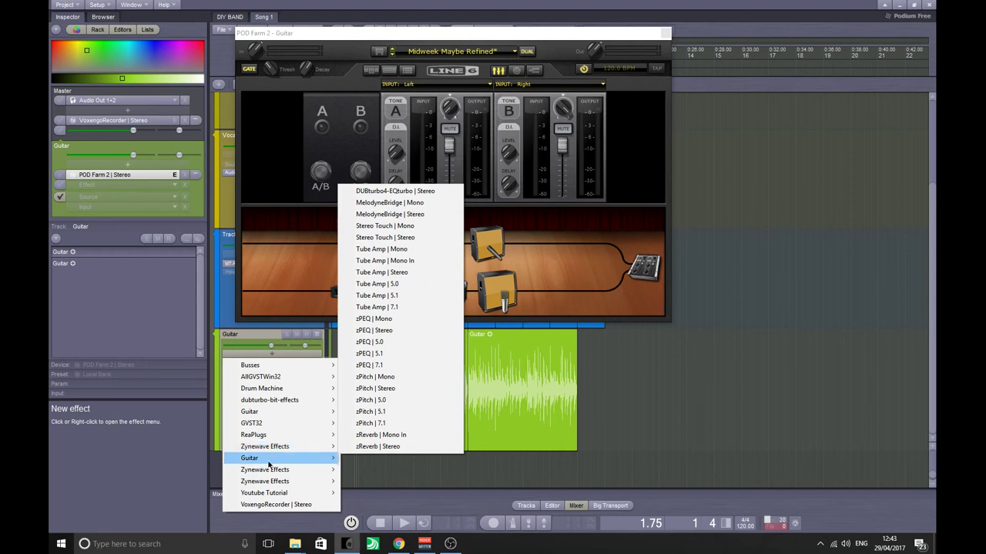
mouse_move(265, 472)
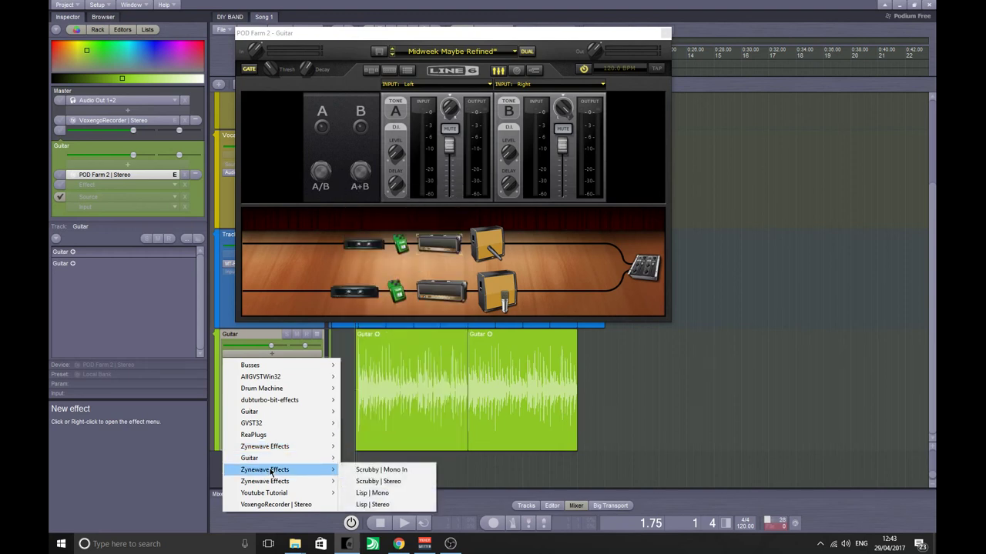
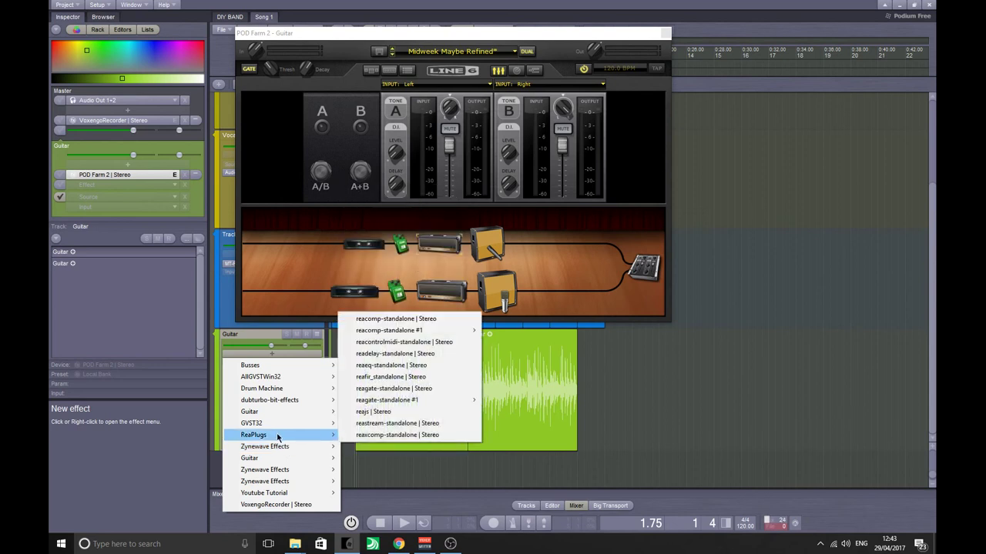
left_click(386, 368)
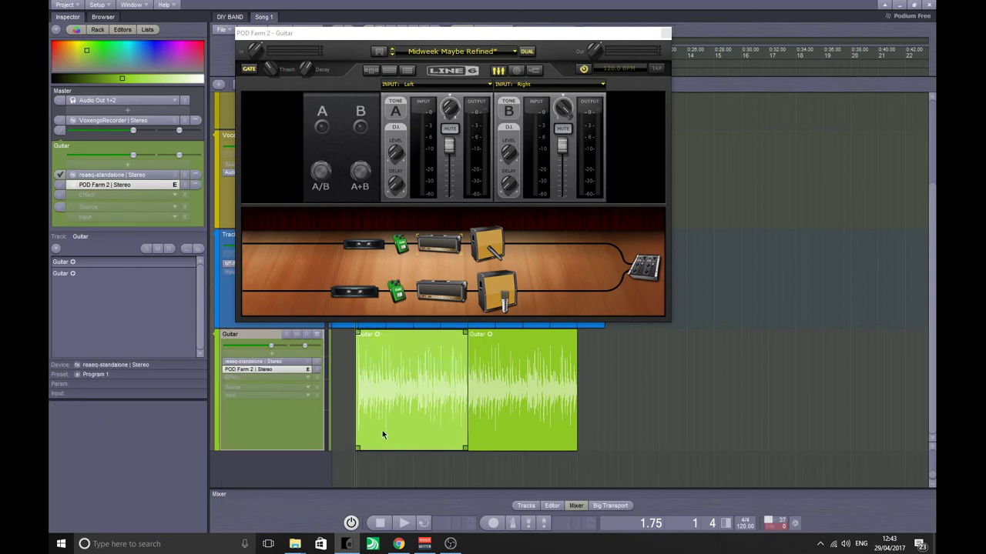
Step: Open the ReaEQ editor, solo the Guitar track and play it briefly to see its frequency spectrum
left_click(288, 336)
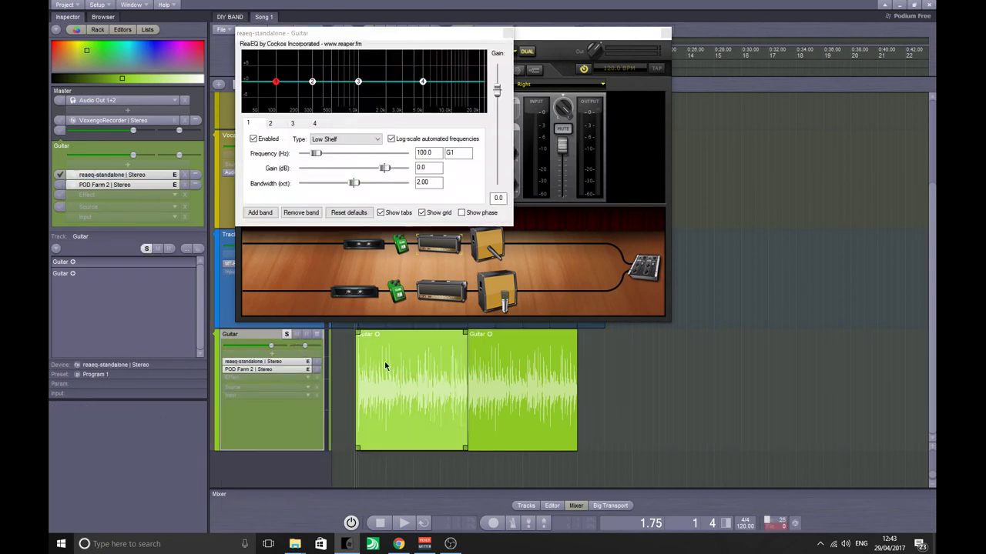
key("space")
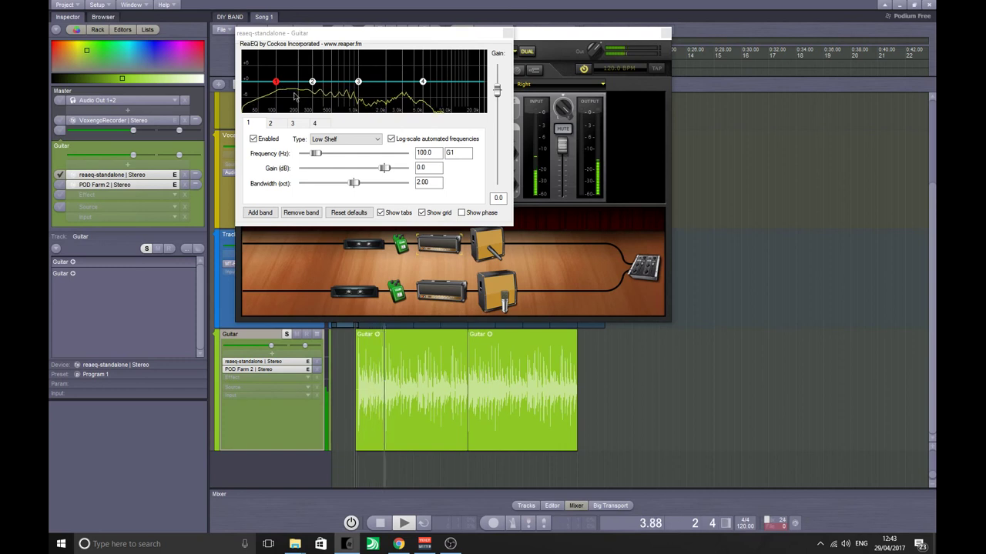
key("space")
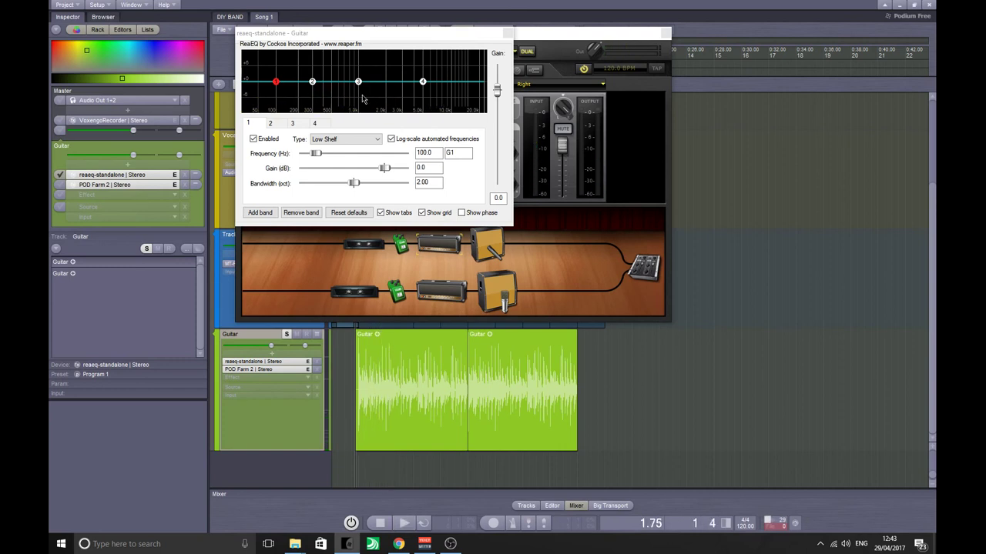
Step: Close the POD Farm 2 editor, move POD Farm 2 ahead of ReaEQ in the Guitar effect chain, and play the result
left_click(282, 371)
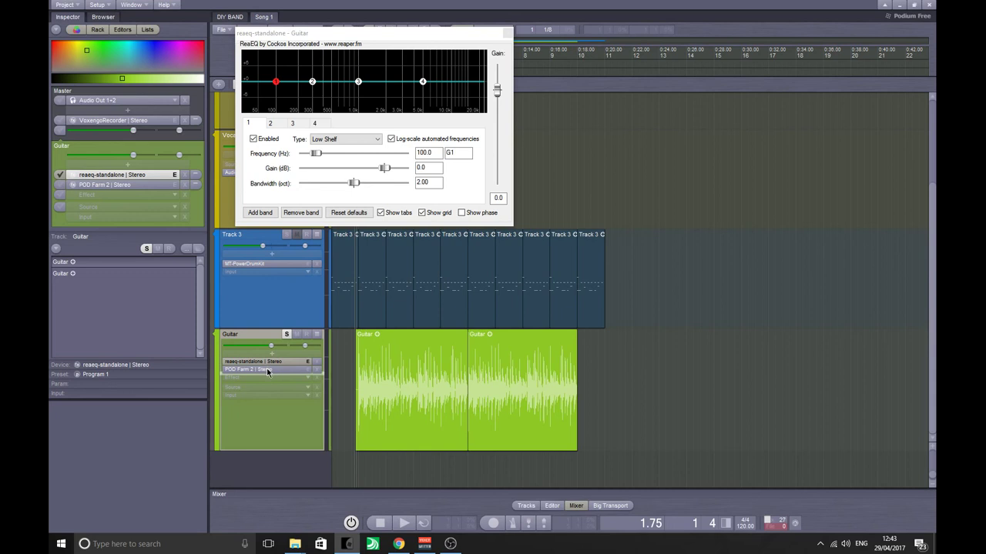
left_click_drag(268, 371, 269, 361)
key("space")
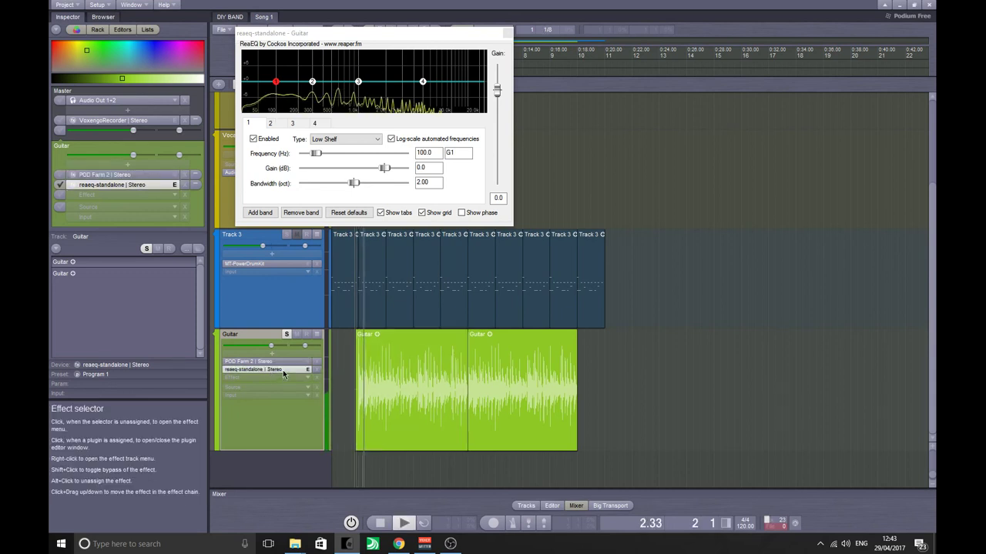
key("space")
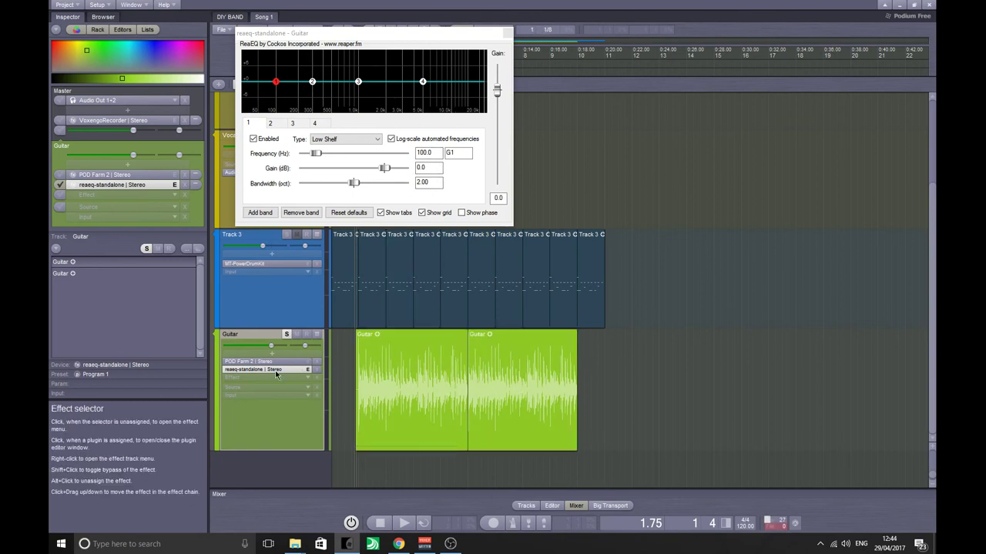
Step: Move ReaEQ back ahead of POD Farm 2 in the Guitar track's effect chain
mouse_move(271, 346)
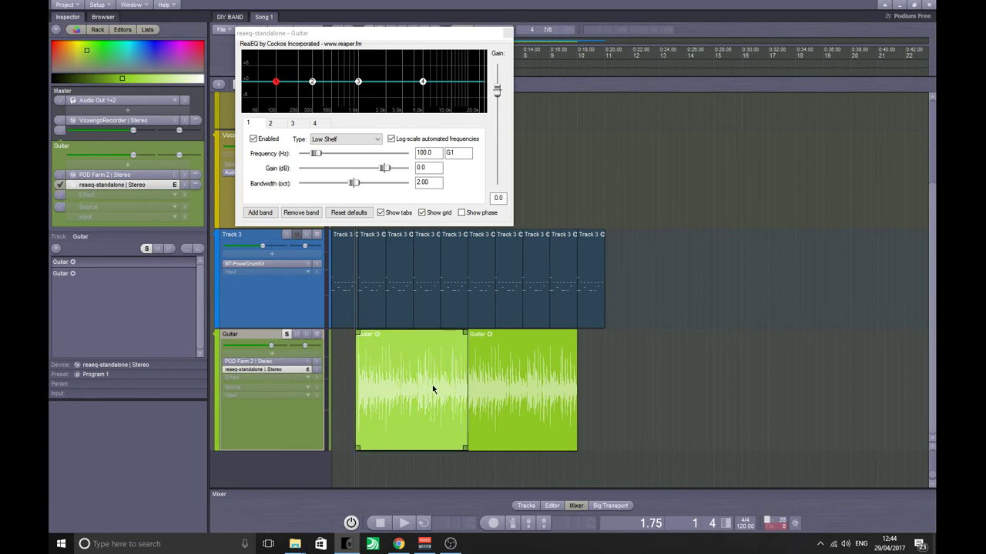
left_click(258, 371)
left_click_drag(258, 363, 258, 362)
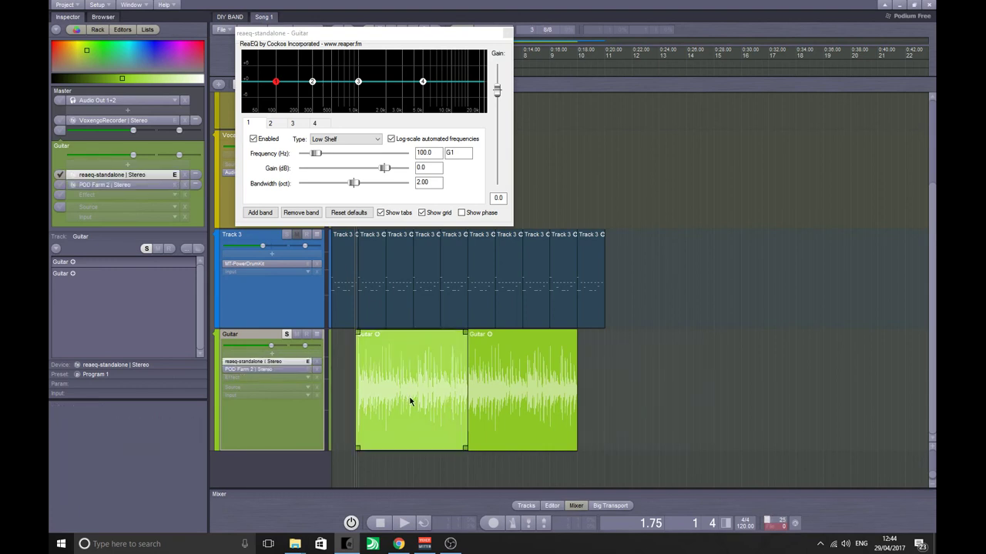
Step: Select the first Guitar clip, reopen the POD Farm 2 editor and bring the ReaEQ editor in front of it
left_click(411, 401)
left_click(257, 371)
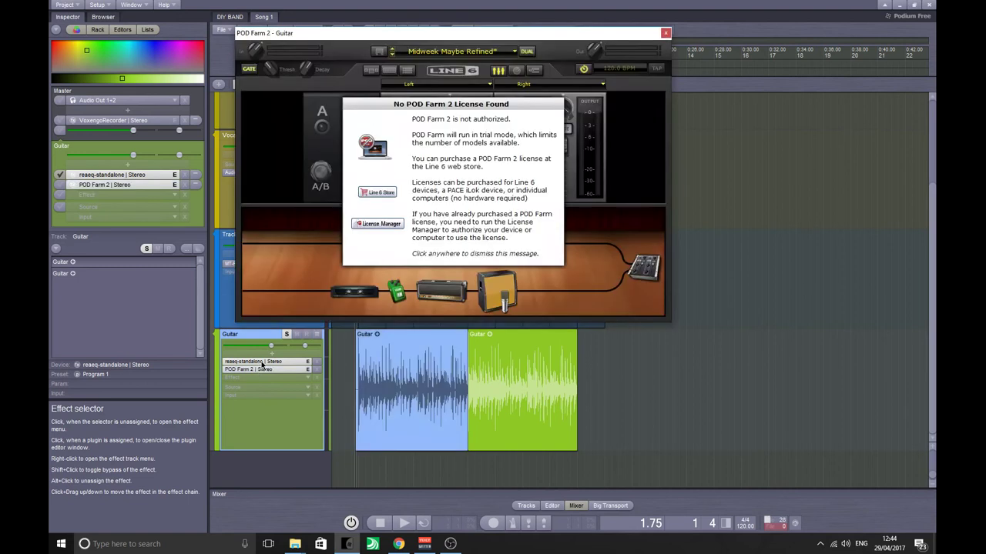
left_click(261, 362)
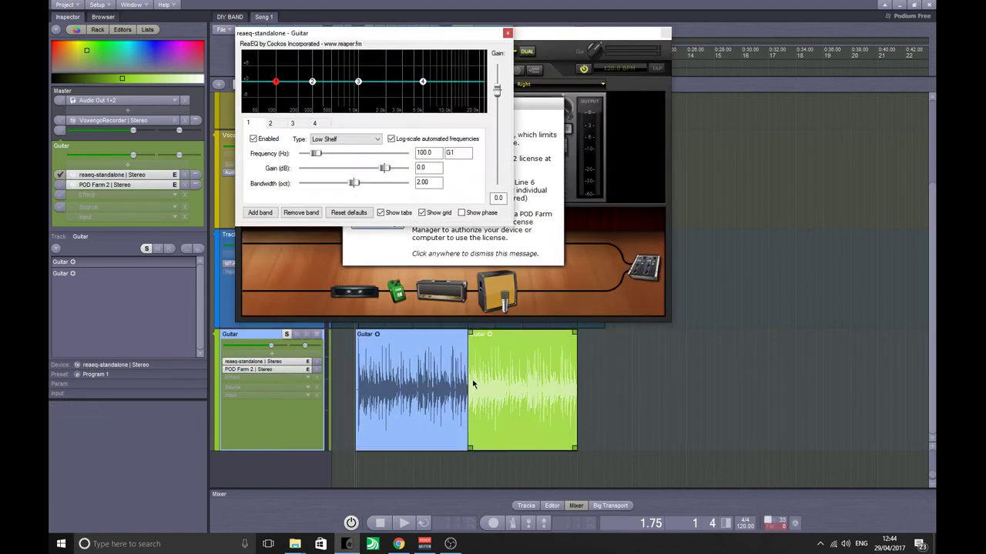
left_click(411, 384)
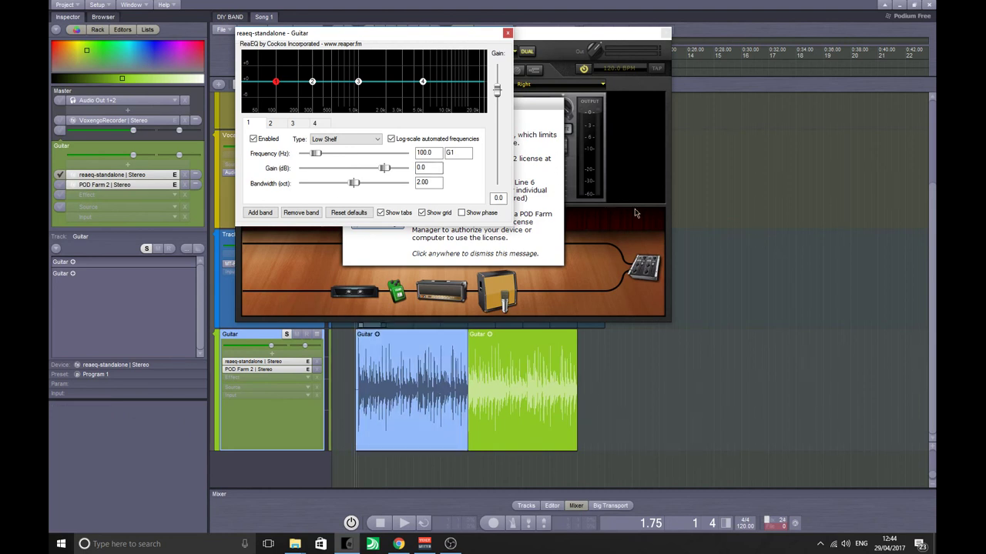
Step: Start guitar playback, cut the lows with ReaEQ's band 1 and dip band 3 to about -1.6 dB near 2130 Hz
key("space")
left_click_drag(275, 81, 294, 112)
left_click_drag(358, 81, 386, 93)
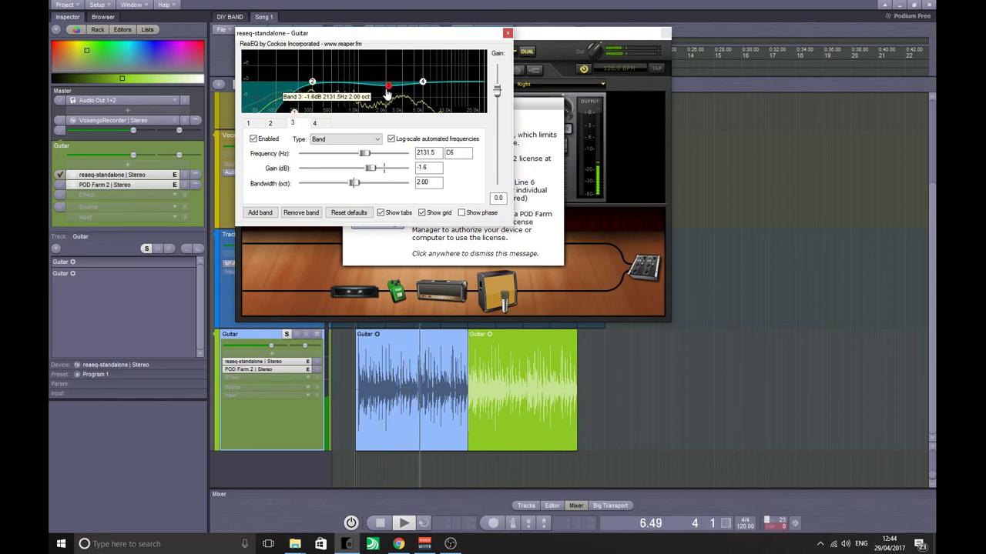
Step: Dip ReaEQ's band 2 to about -1.8 dB near 389 Hz and cut the band 4 high shelf to -inf at 16460 Hz
left_click_drag(311, 81, 322, 85)
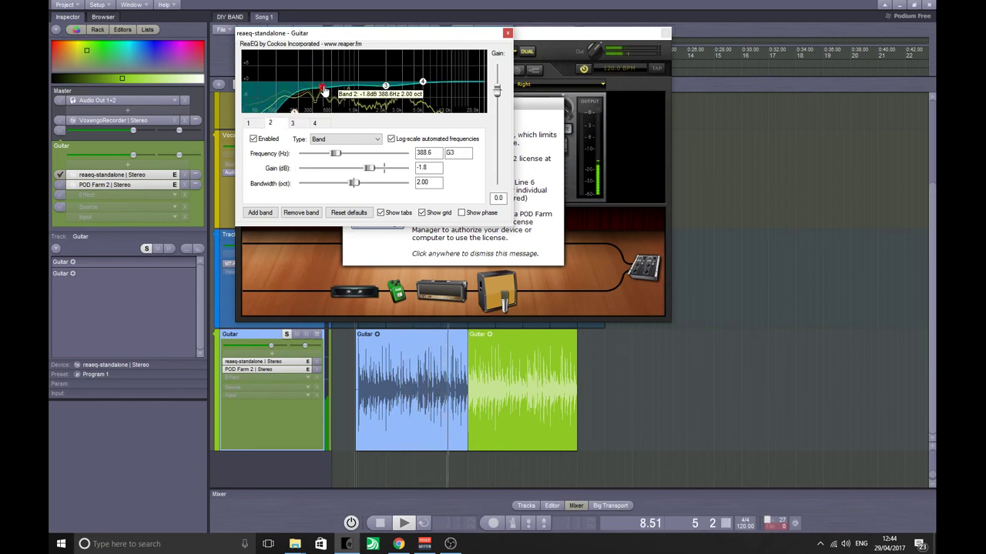
left_click_drag(423, 84, 471, 125)
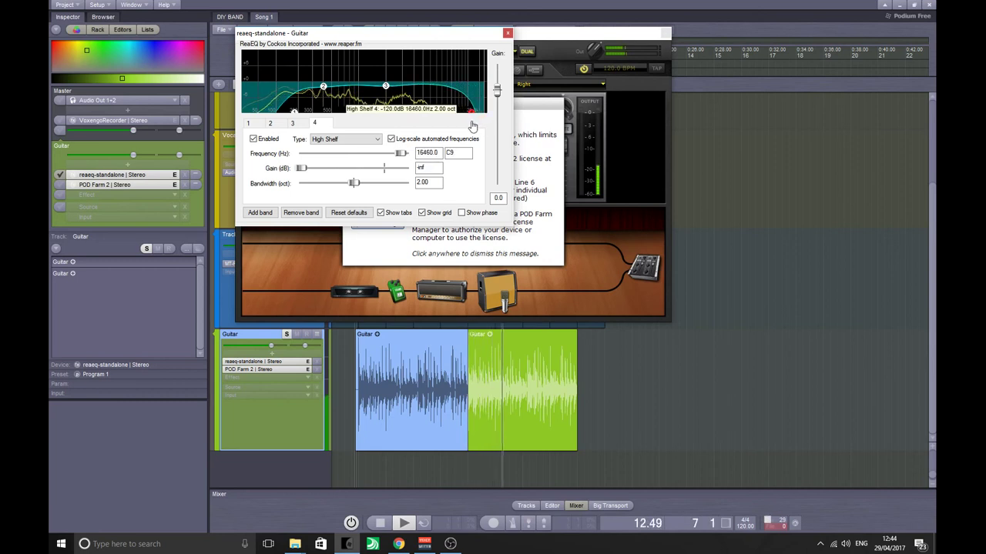
Step: Add a fifth ReaEQ band boosted to about 3.4 dB near 4470 Hz, and close the ReaEQ and POD Farm 2 editors
left_click(260, 213)
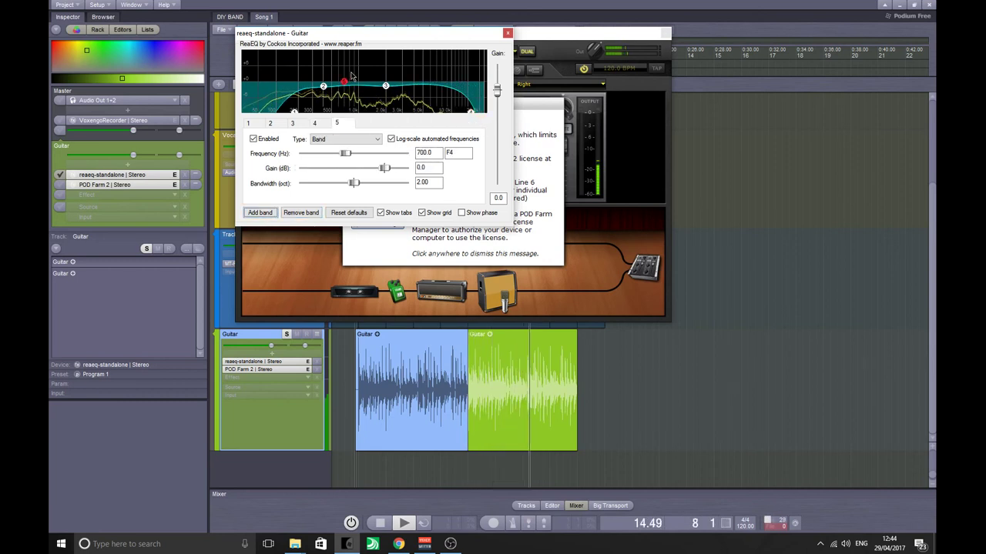
left_click_drag(362, 80, 417, 73)
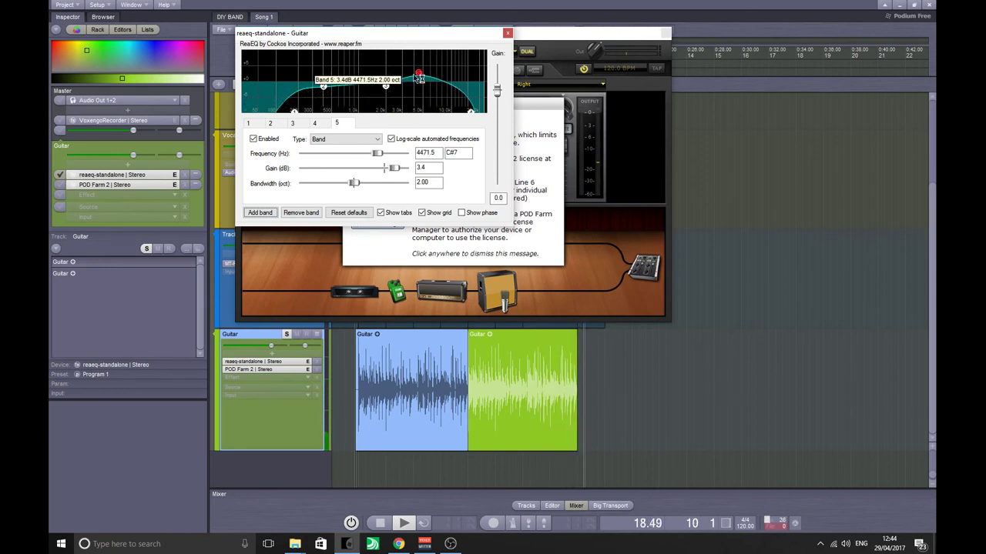
left_click(260, 212)
left_click(530, 12)
left_click(507, 34)
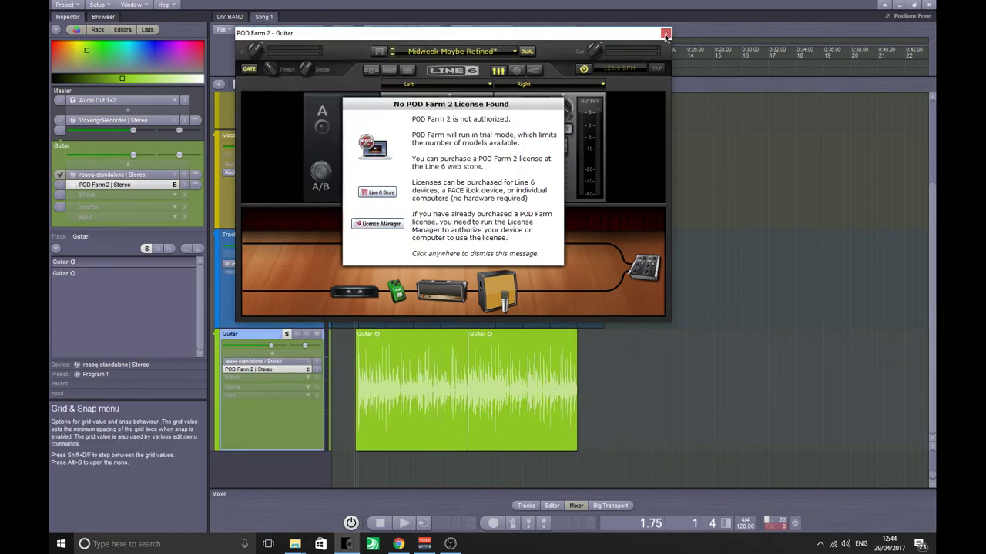
left_click(666, 33)
Step: Play the song with the Guitar track unsoloed and raise Track 3's gain to -2.44 dB
key("space")
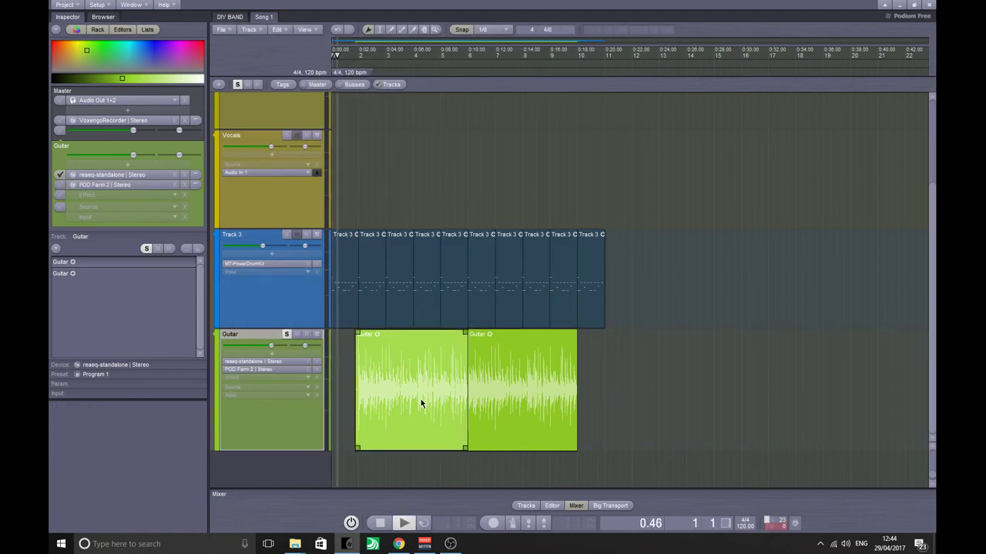
key("s")
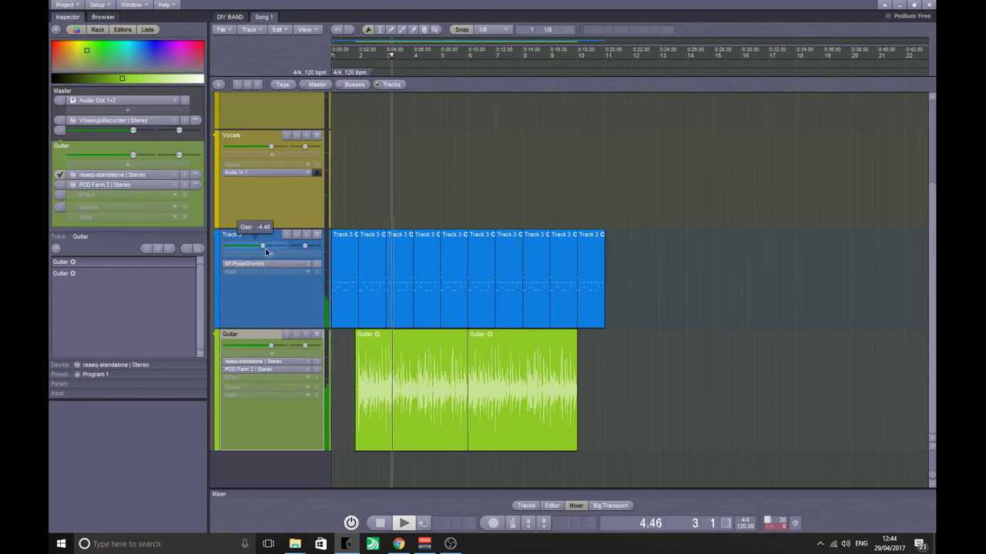
left_click_drag(265, 248, 268, 247)
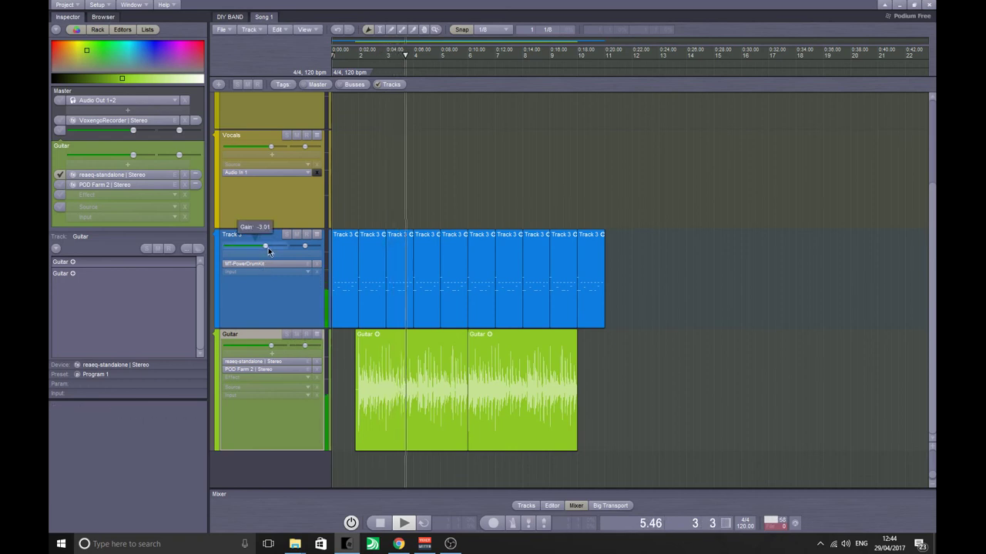
Step: Lower the Guitar fader to -1.00 dB in the expanded mixer, stop playback and collapse the mixer
left_click(386, 494)
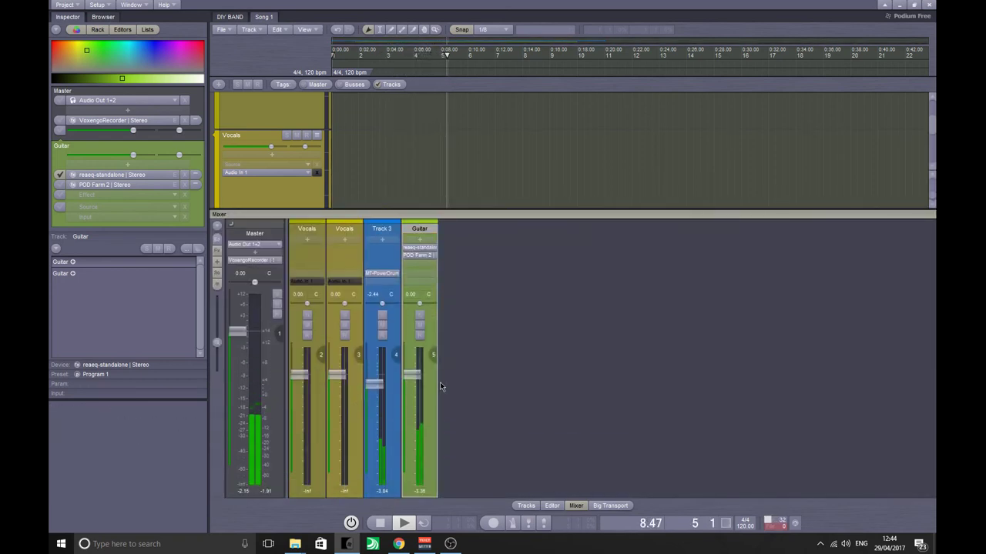
mouse_move(418, 380)
left_mouse_down()
mouse_move(415, 466)
mouse_move(416, 377)
left_mouse_up()
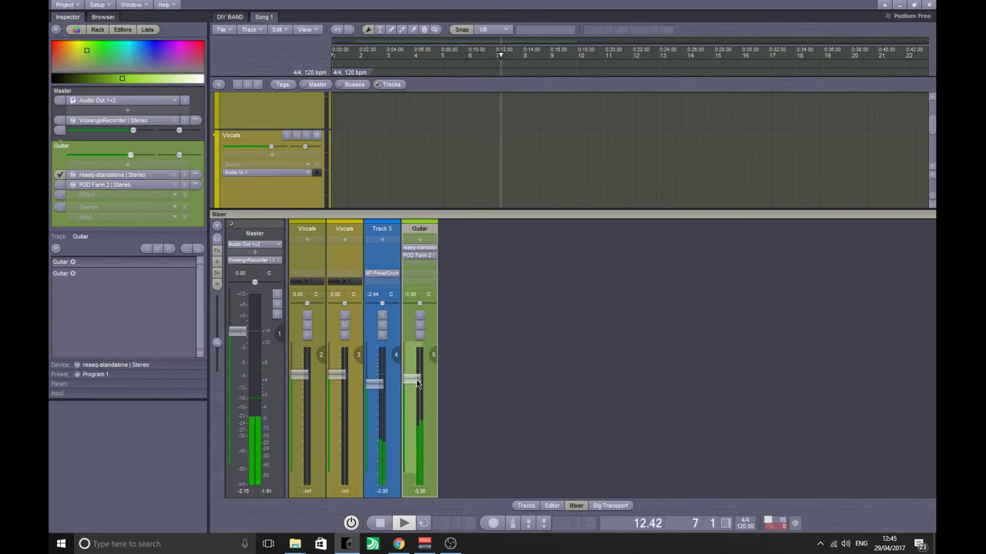
key("space")
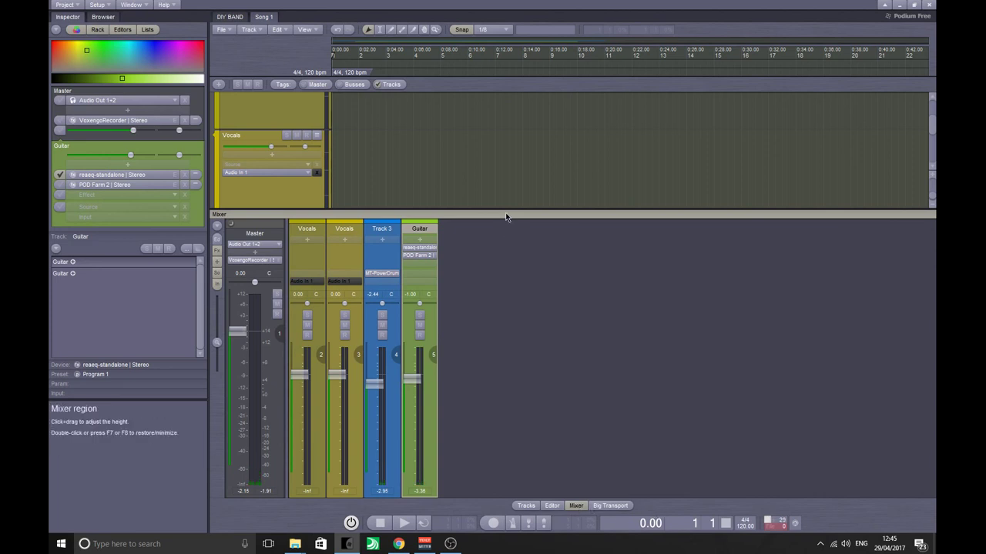
left_click_drag(506, 216, 547, 493)
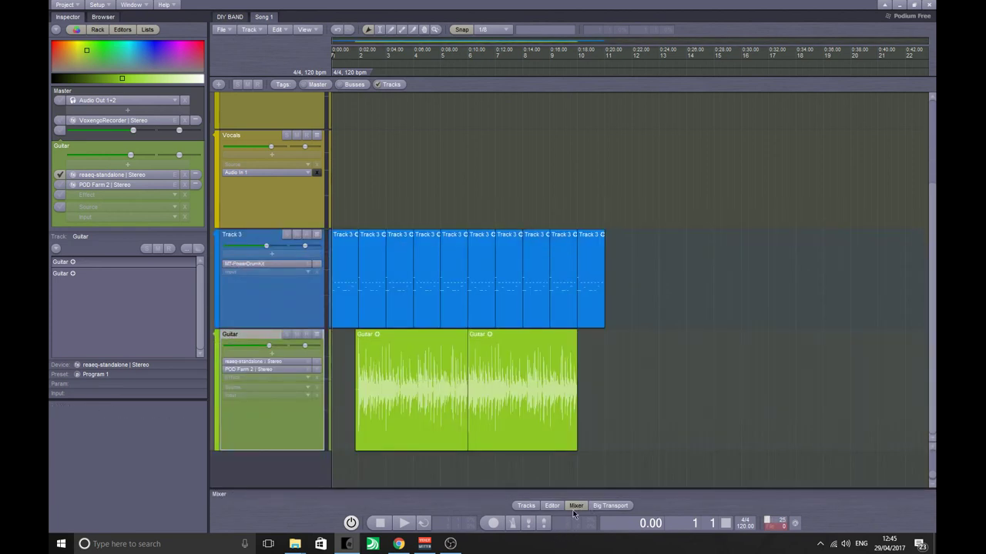
Step: Compare the Tracks and Mixer layouts, check channel levels in the expanded mixer during a short playback, and collapse the mixer again
left_click(536, 507)
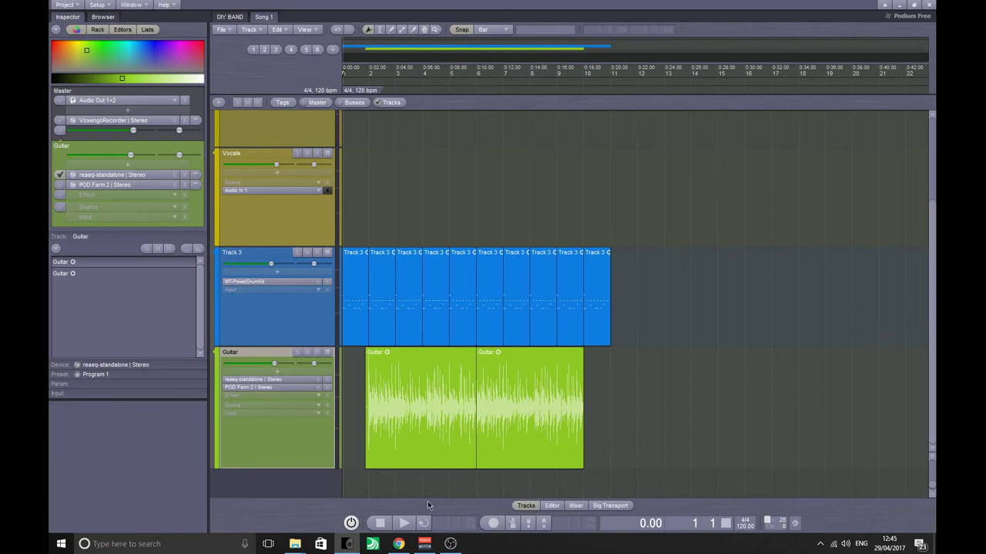
left_click(584, 507)
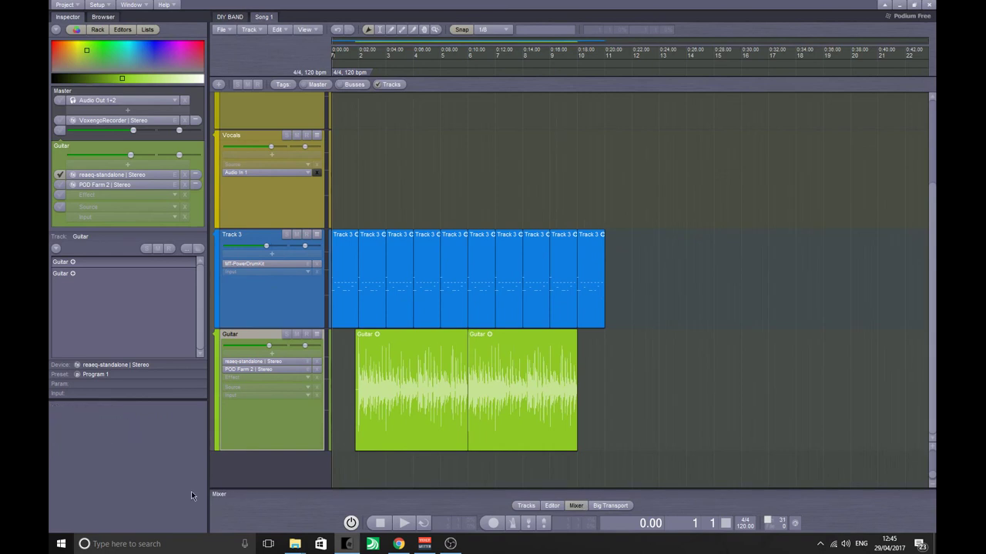
double_click(249, 492)
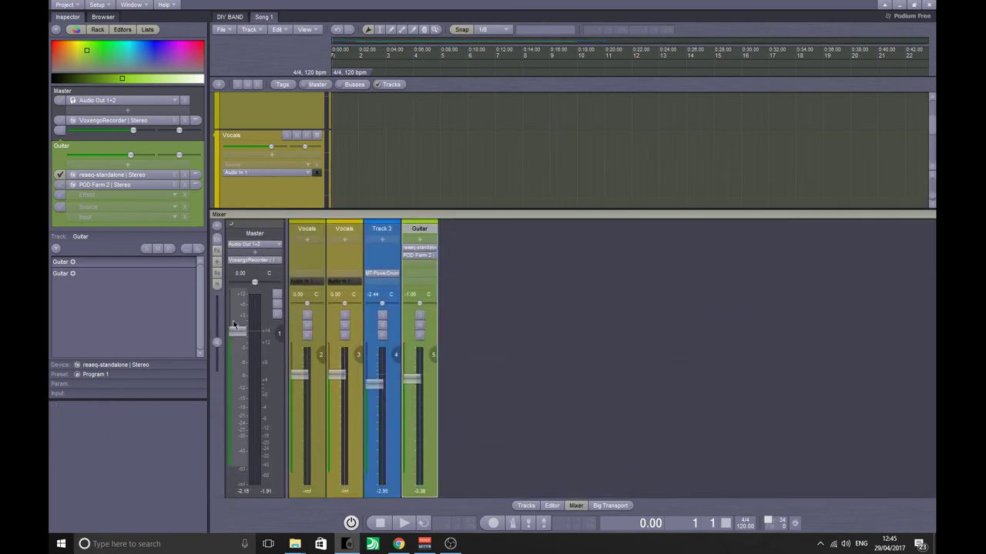
double_click(329, 214)
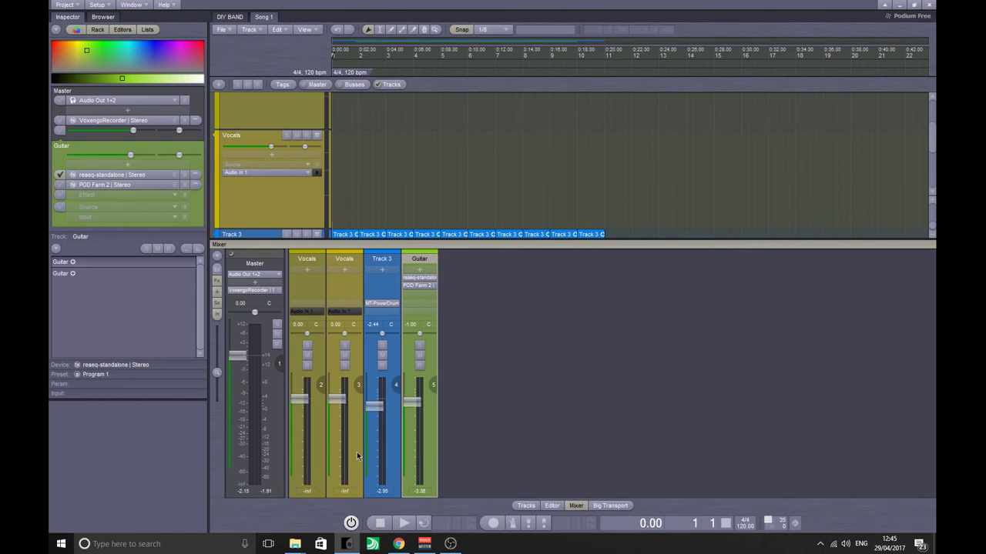
key("space")
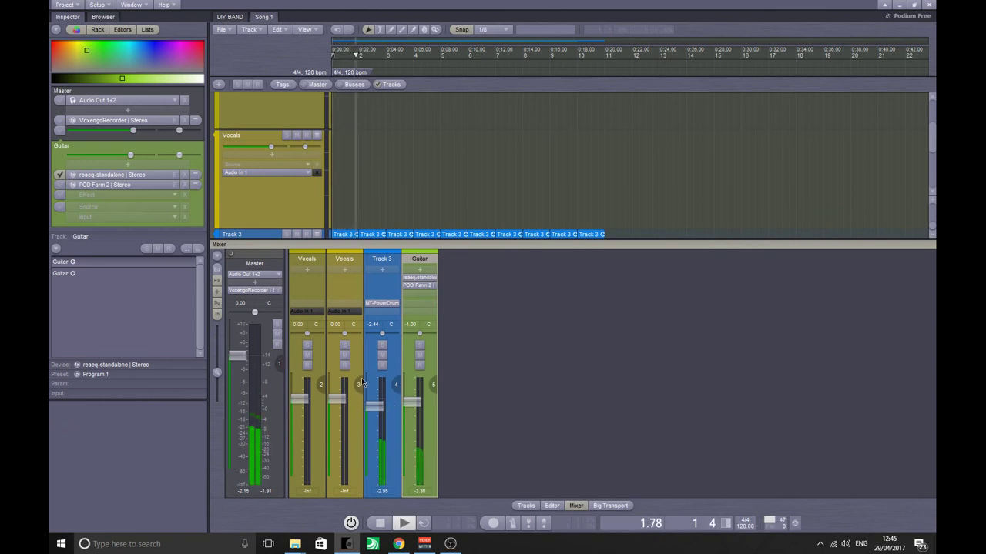
key("space")
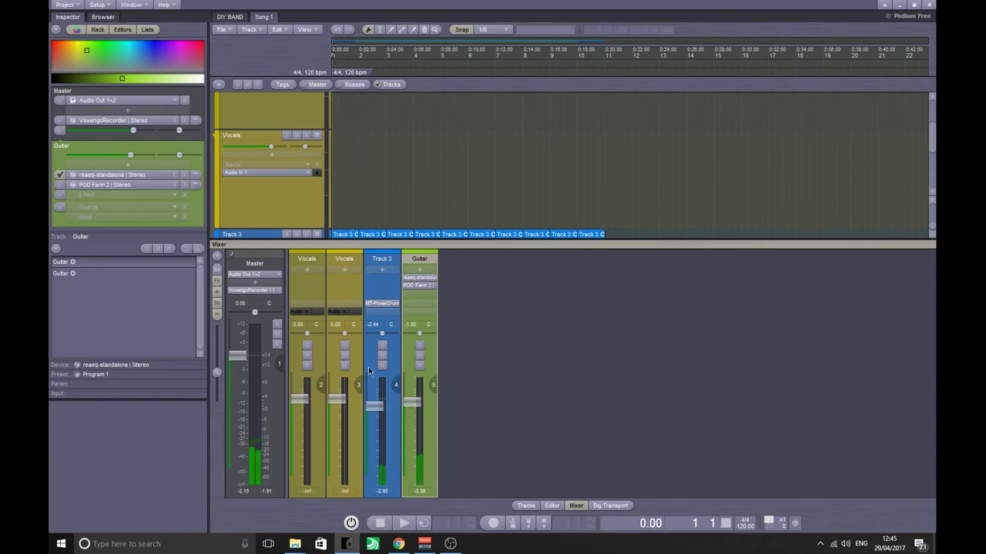
double_click(439, 245)
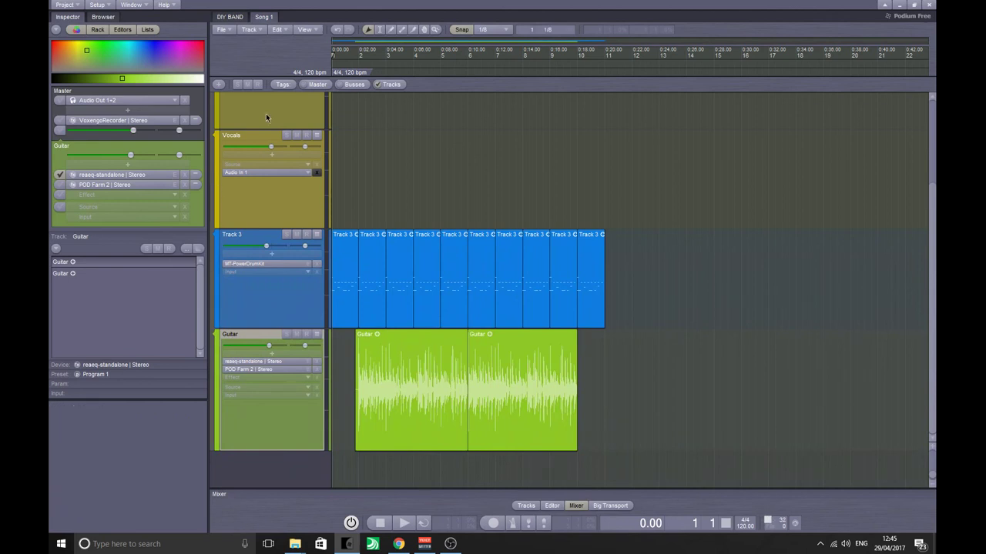
Step: Zoom in on the timeline and slide the zoom range earlier to examine the Track 3 and Guitar clips closely
left_click_drag(598, 45, 594, 42)
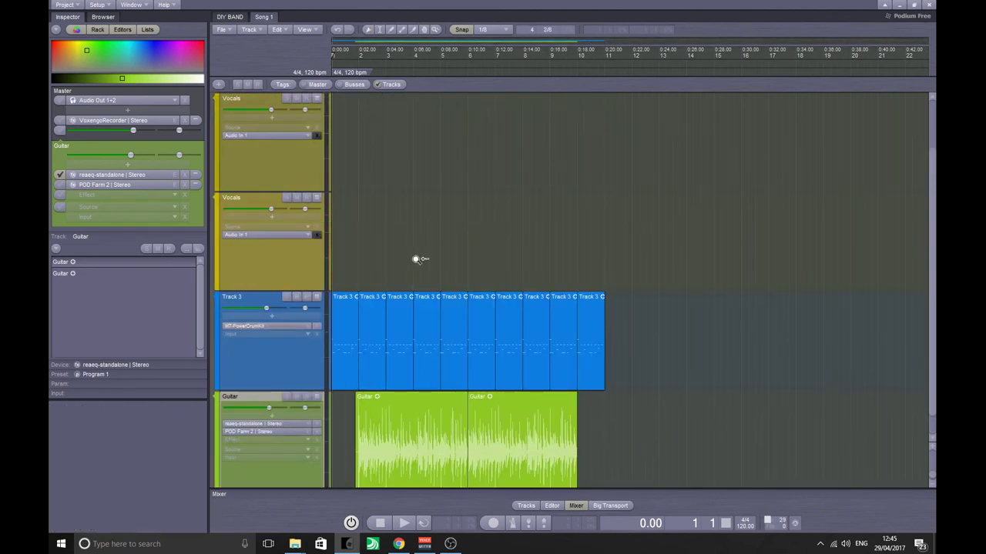
left_click_drag(416, 259, 357, 267)
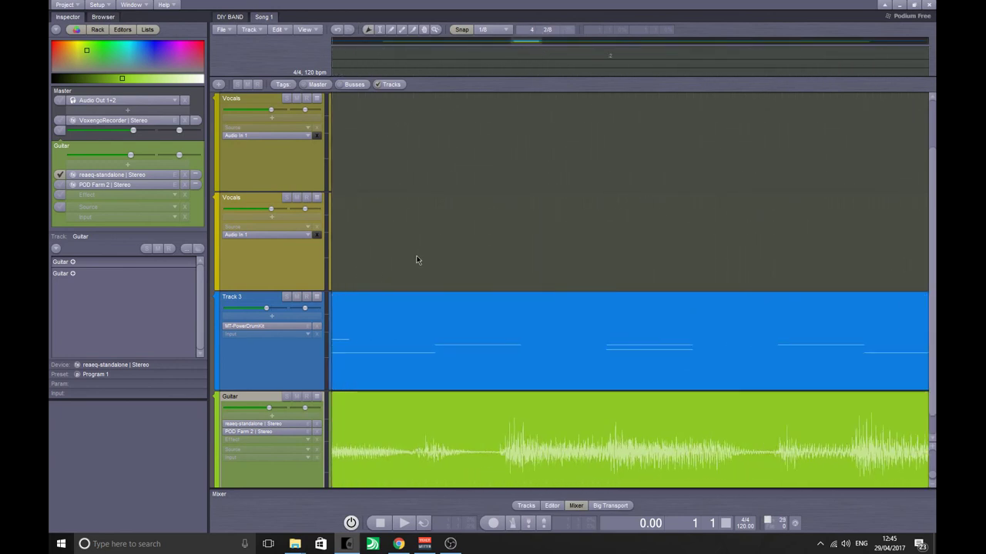
scroll(407, 254, "down", 3)
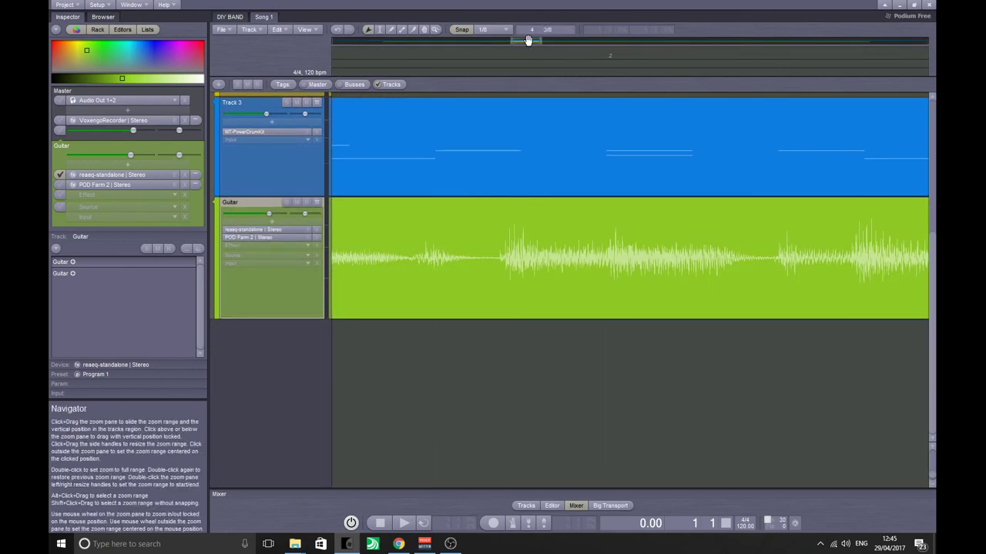
left_click_drag(524, 40, 481, 23)
scroll(515, 129, "up", 2)
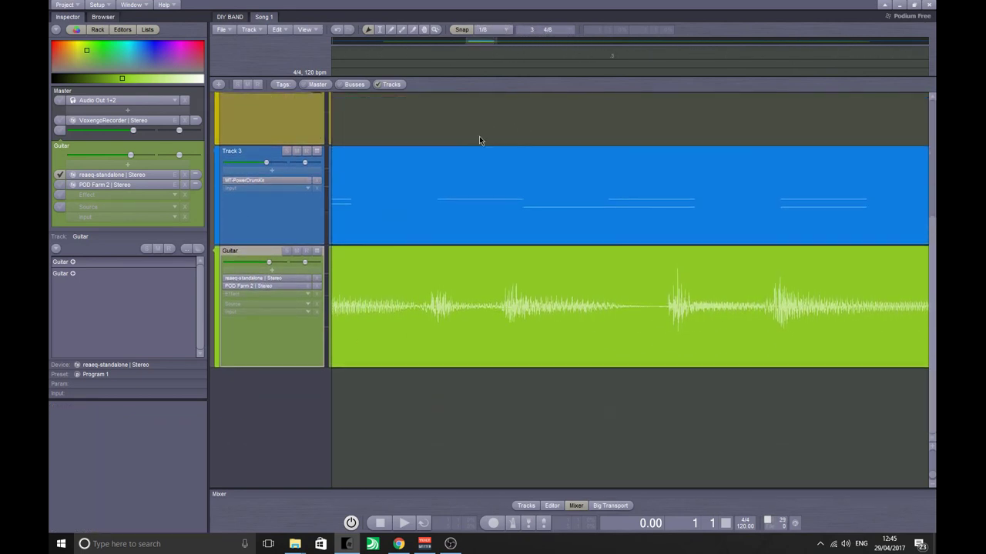
scroll(654, 303, "up", 1)
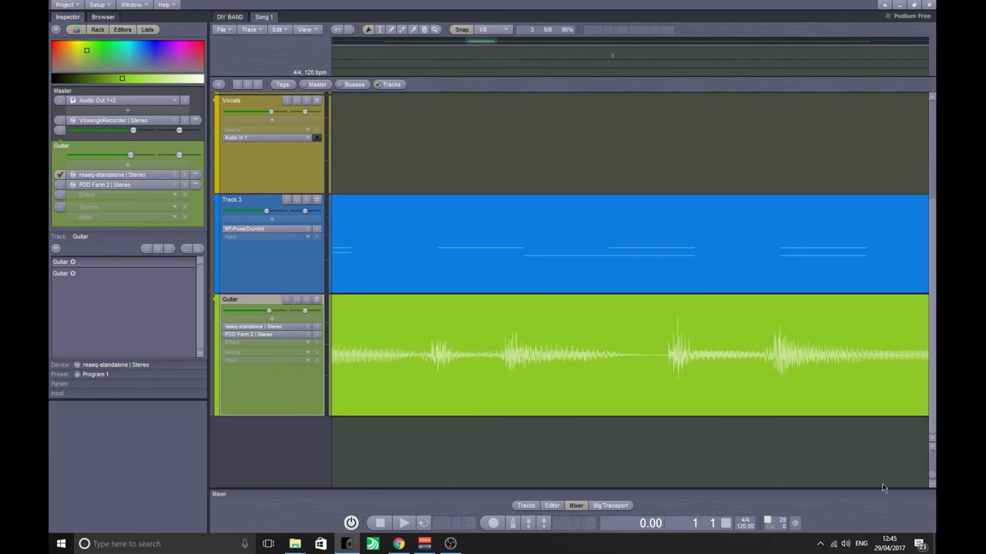
Step: Try different vertical zoom levels for the track lanes until all tracks from Master to Guitar fit in view
left_click_drag(930, 457, 932, 448)
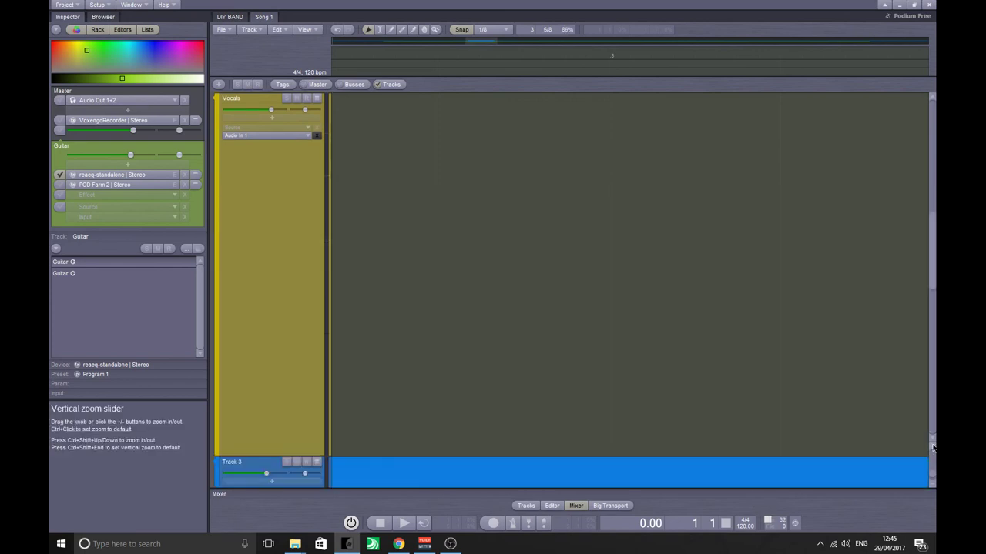
left_click(932, 488)
scroll(658, 330, "up", 5)
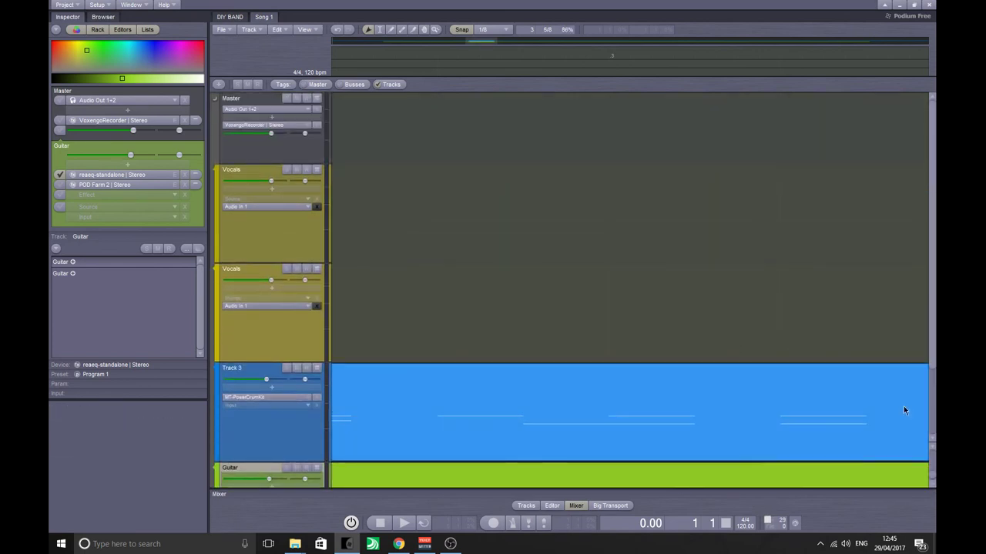
scroll(464, 312, "down", 2)
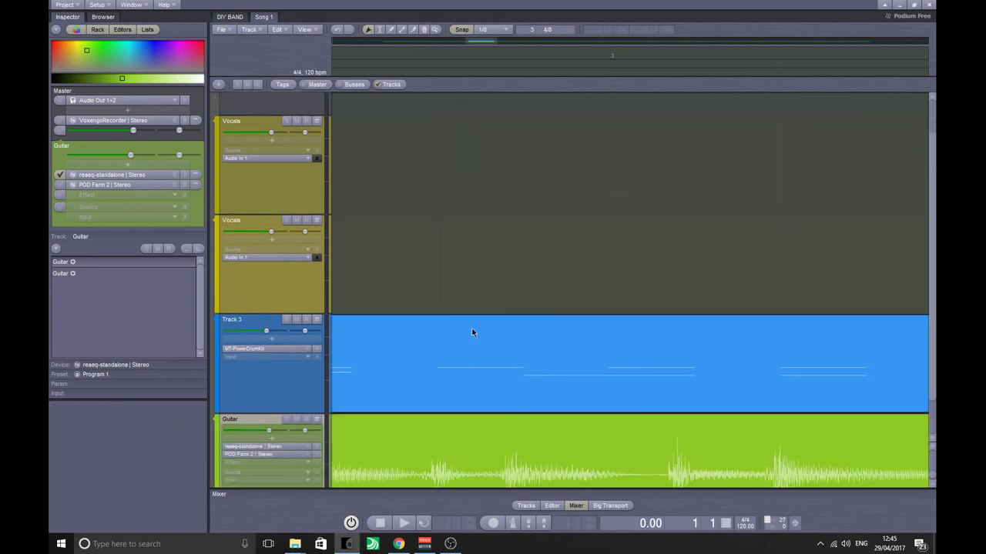
scroll(491, 300, "up", 3, "ctrl")
scroll(492, 311, "down", 7, "ctrl")
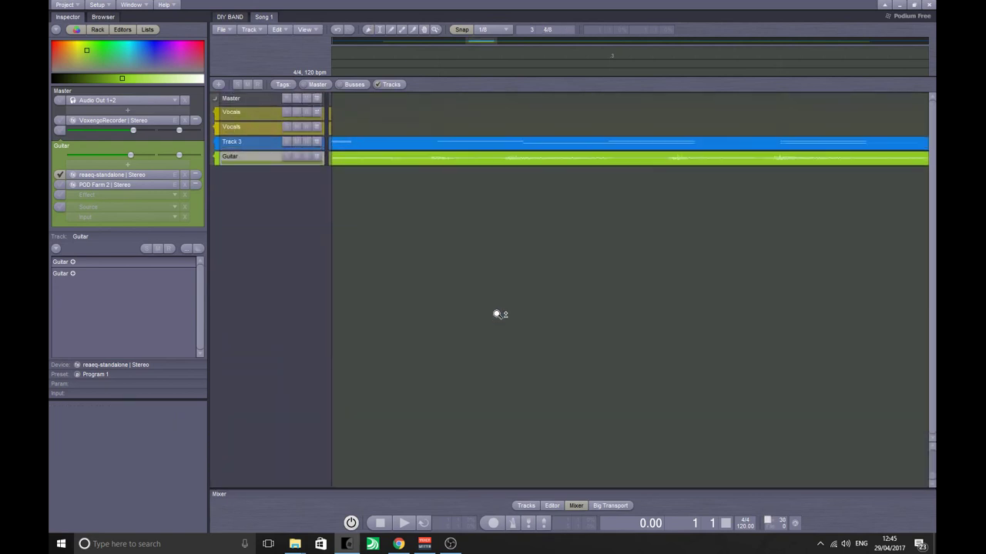
scroll(496, 314, "up", 4, "ctrl")
Step: Zoom the timeline out to the whole song and back in on the Track 3 and Guitar clips around bar 3
scroll(501, 315, "down", 5, "ctrl")
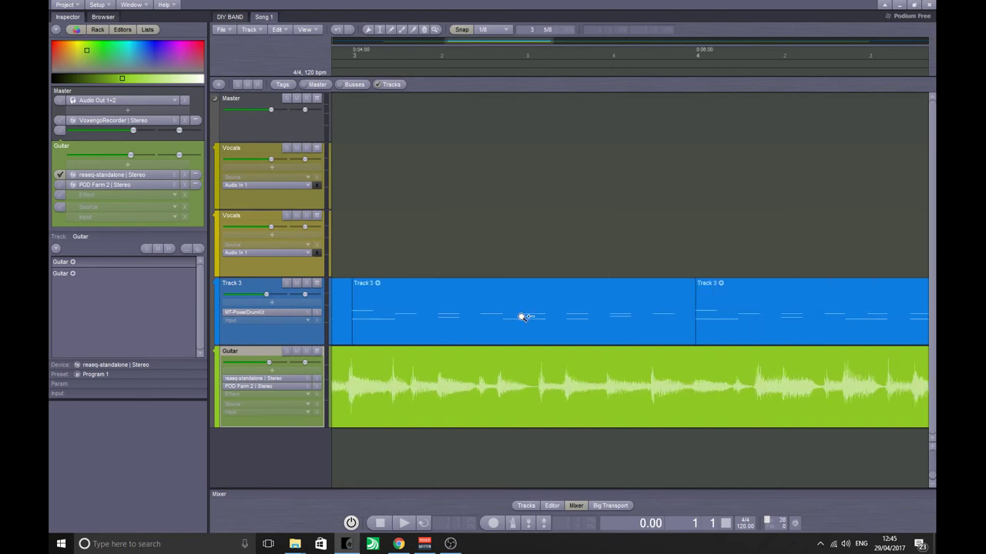
scroll(551, 322, "down", 1, "ctrl")
scroll(550, 324, "up", 4, "ctrl")
scroll(520, 323, "down", 6, "ctrl")
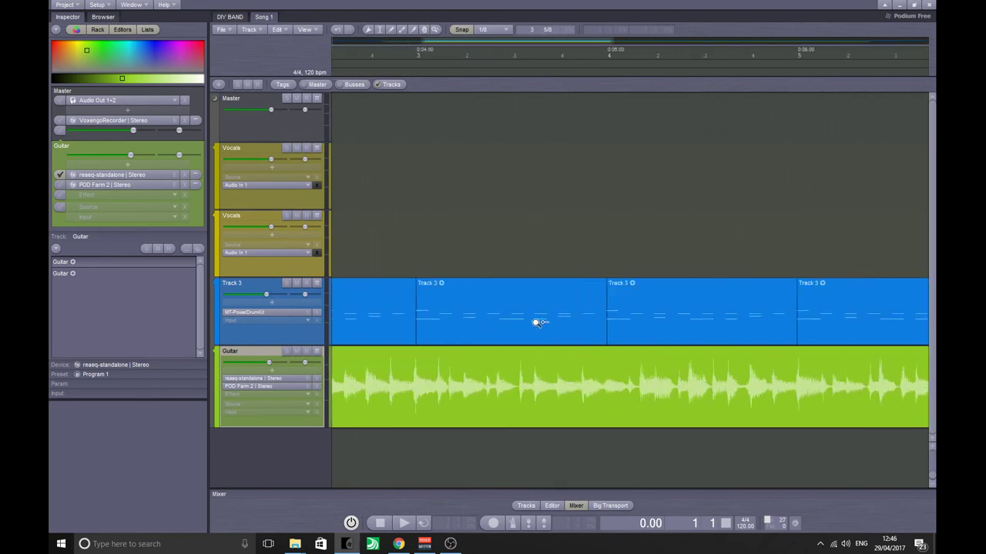
scroll(539, 328, "up", 5, "ctrl")
scroll(543, 331, "down", 5, "ctrl")
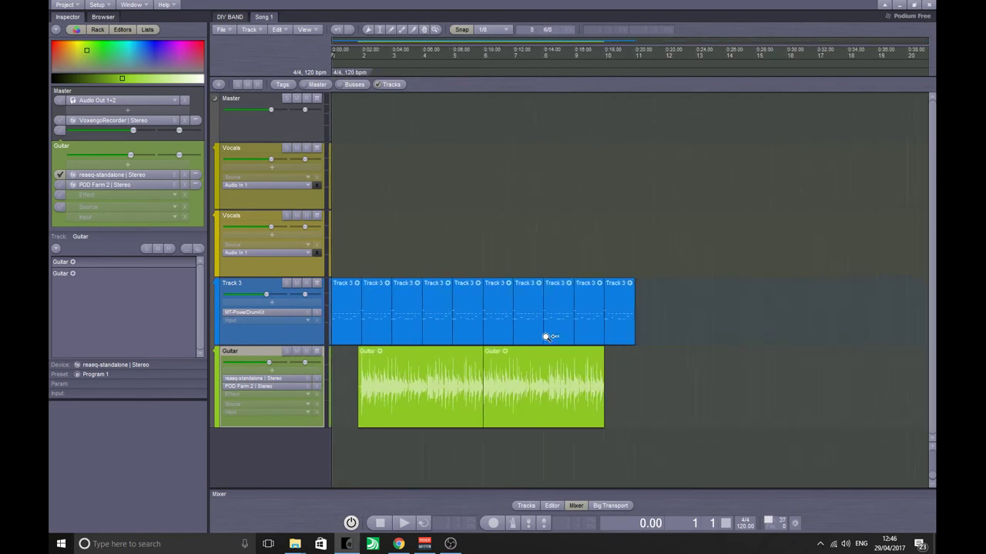
scroll(535, 335, "up", 5, "ctrl")
scroll(520, 333, "up", 1, "ctrl")
left_click(516, 333)
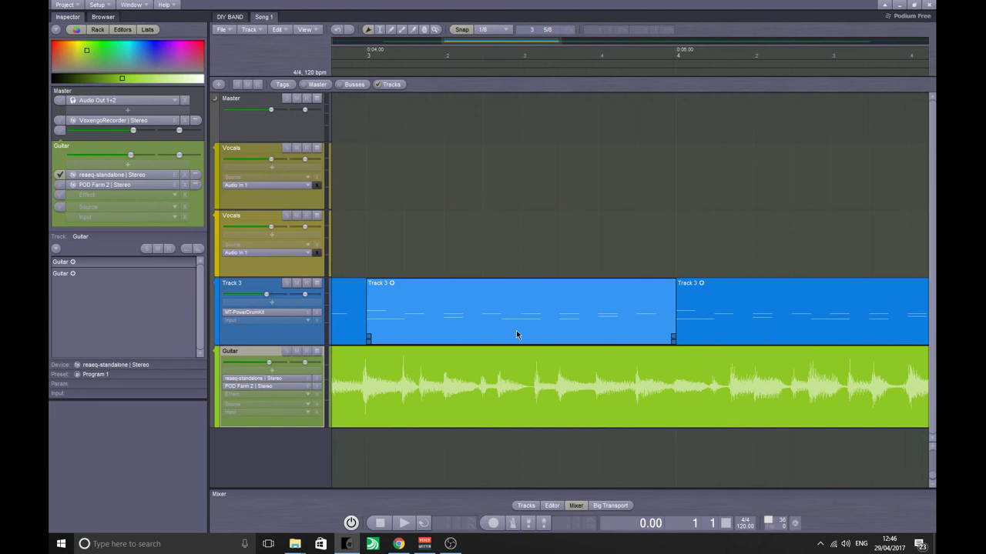
left_click(382, 136)
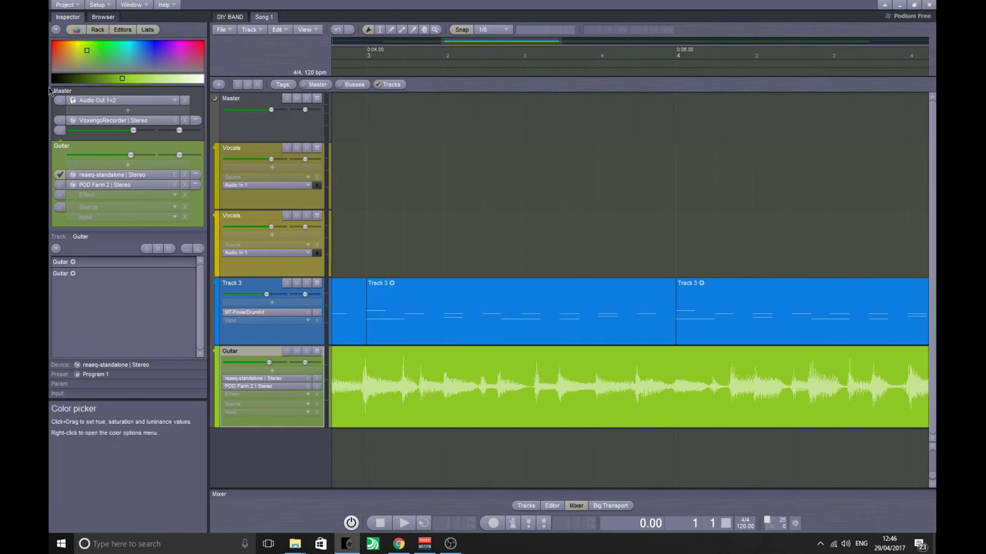
Step: Hide the Inspector to widen the arrangement, place the play cursor at bar 3 and start playback
left_click(74, 18)
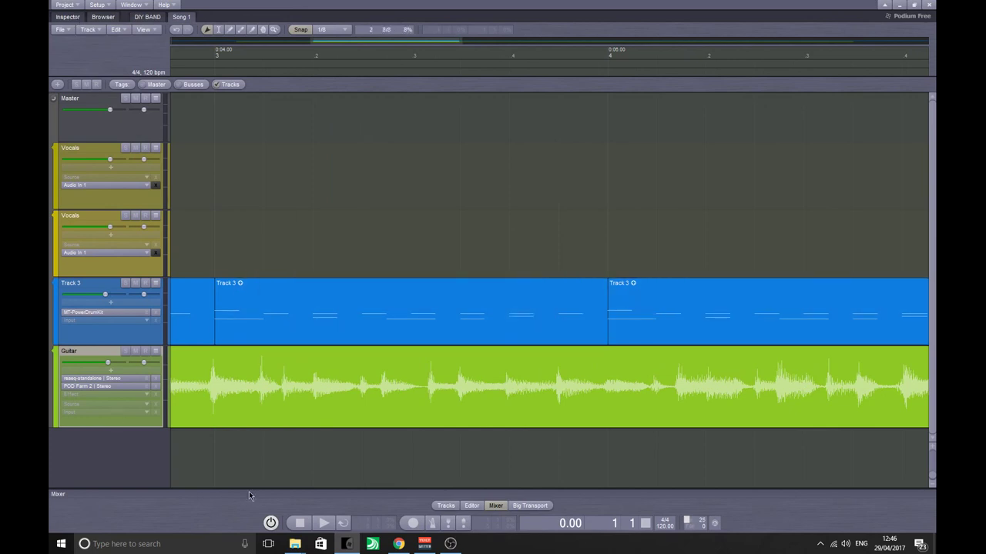
left_click(69, 18)
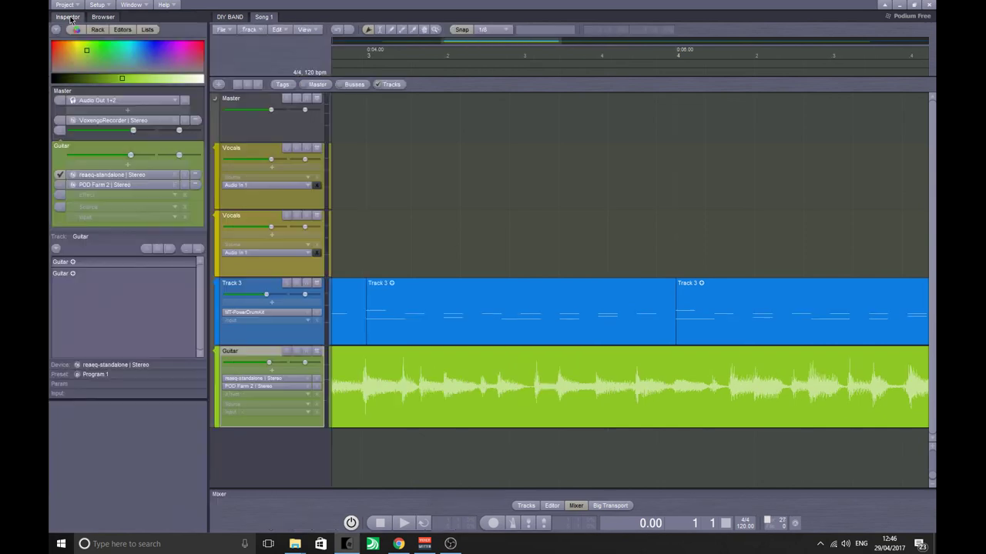
left_click(69, 17)
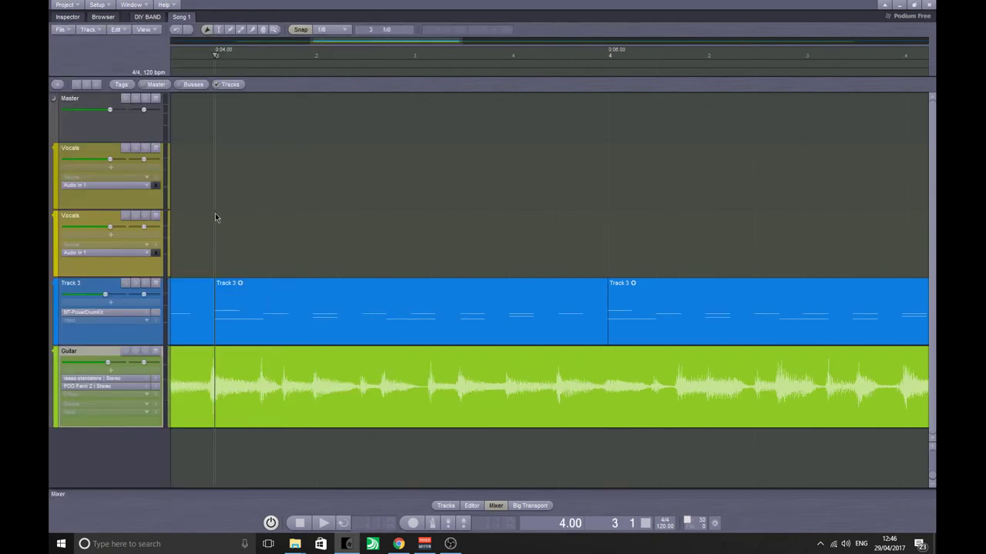
key("space")
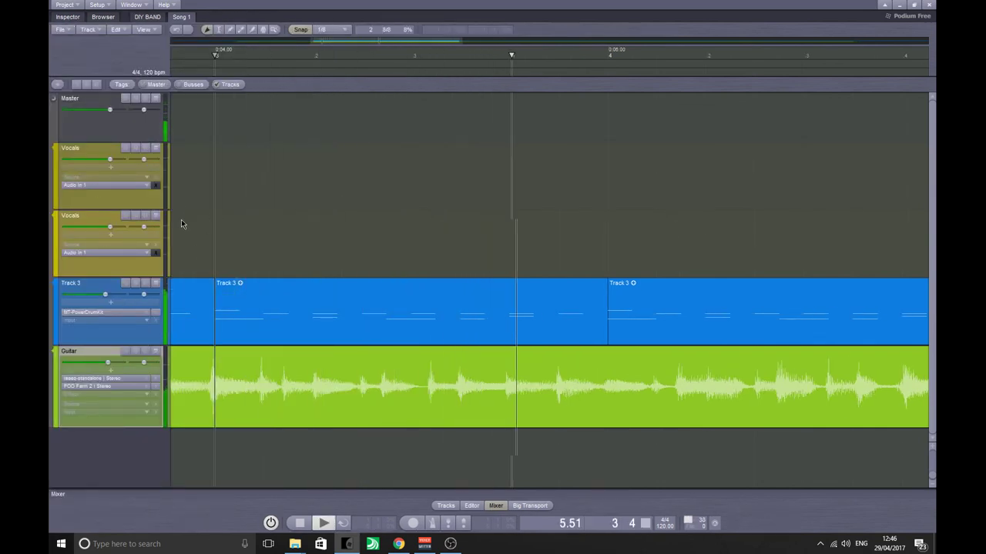
Step: Stop playback, keep Audio In 1 as the second Vocals track's input and arm that track for recording
key("space")
left_click(135, 254)
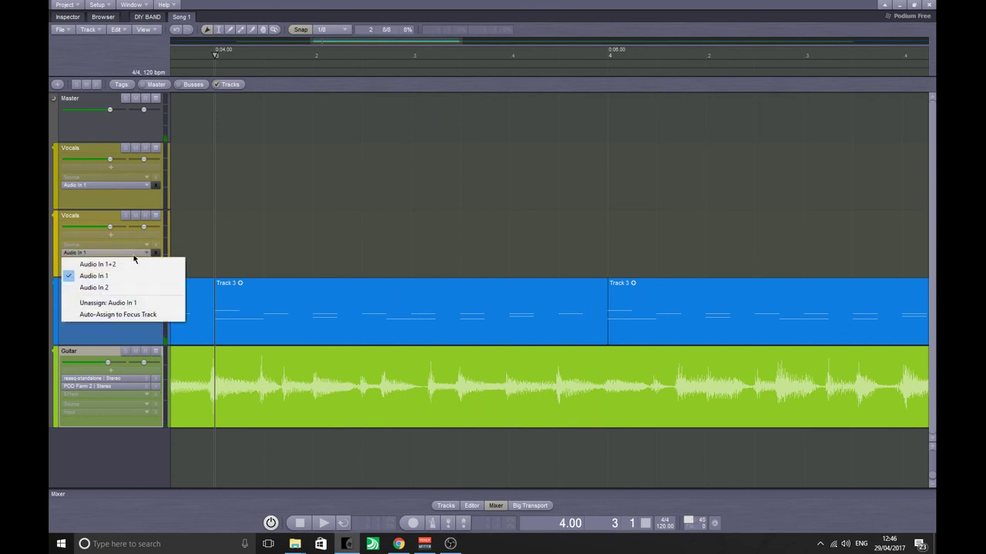
left_click(134, 256)
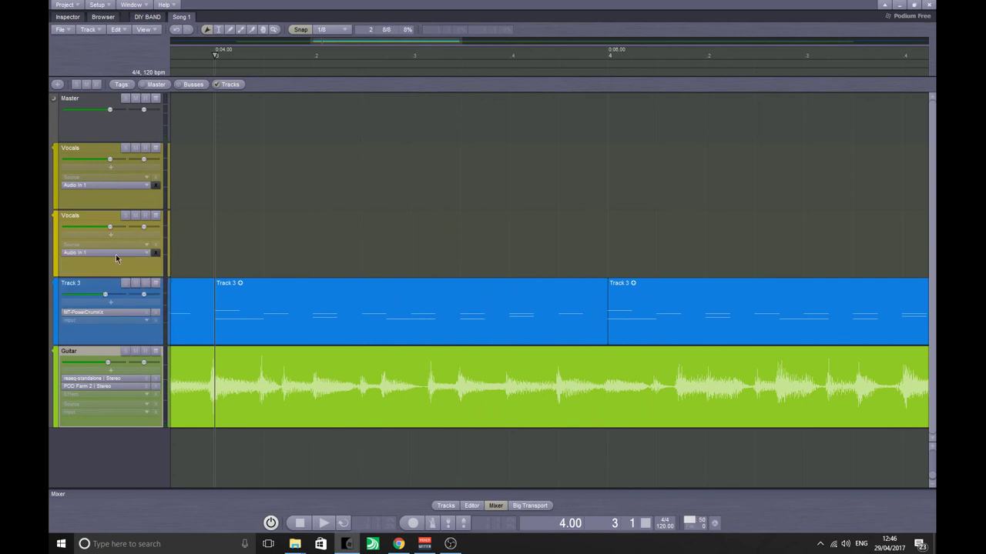
left_click(110, 255)
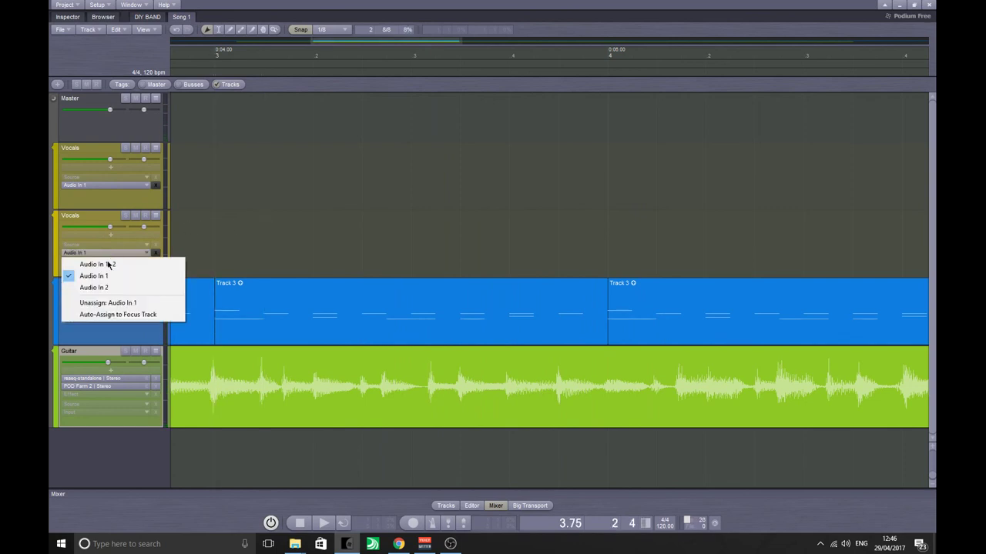
left_click(145, 255)
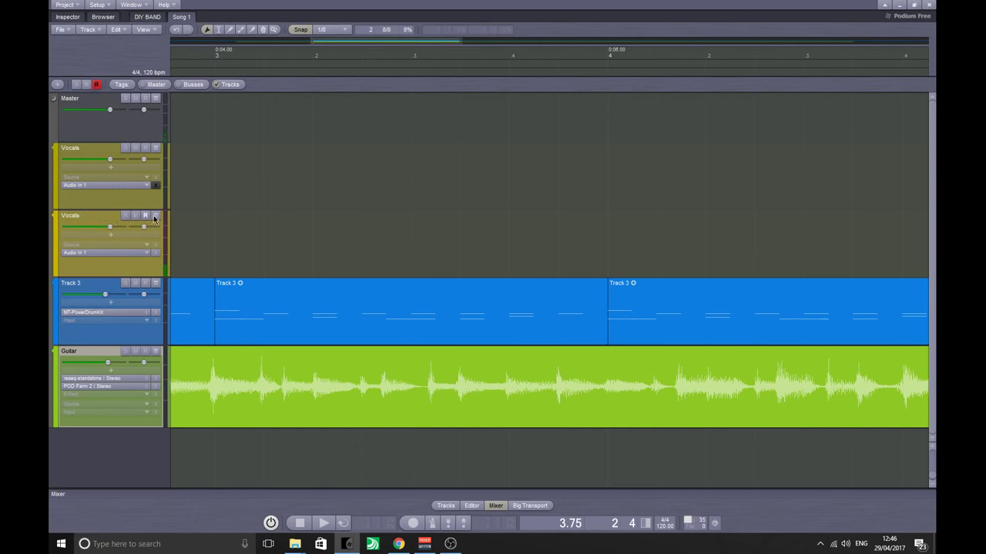
Step: Return to the song start, enable recording and record a take on the second Vocals track over the drums and guitar
key("Home")
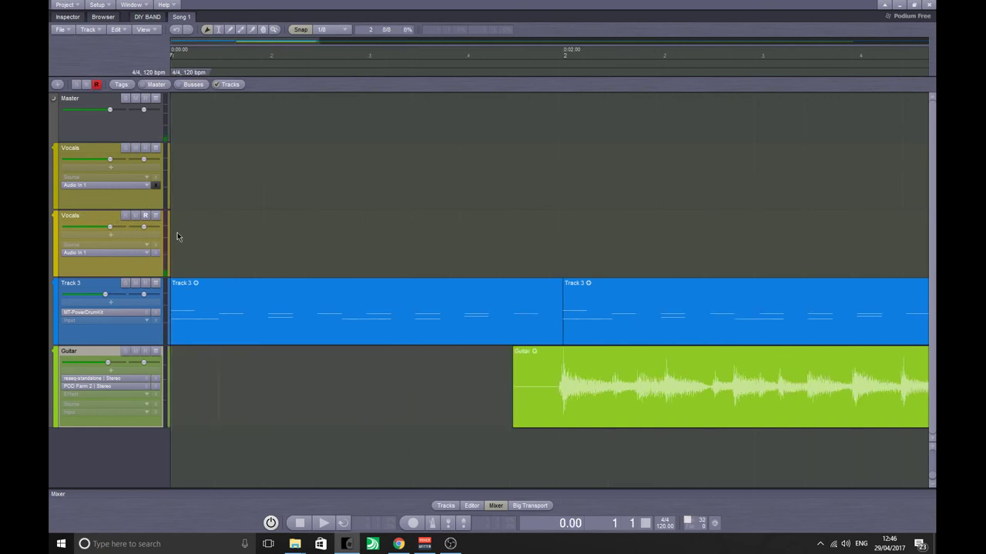
left_click(142, 215)
key("r")
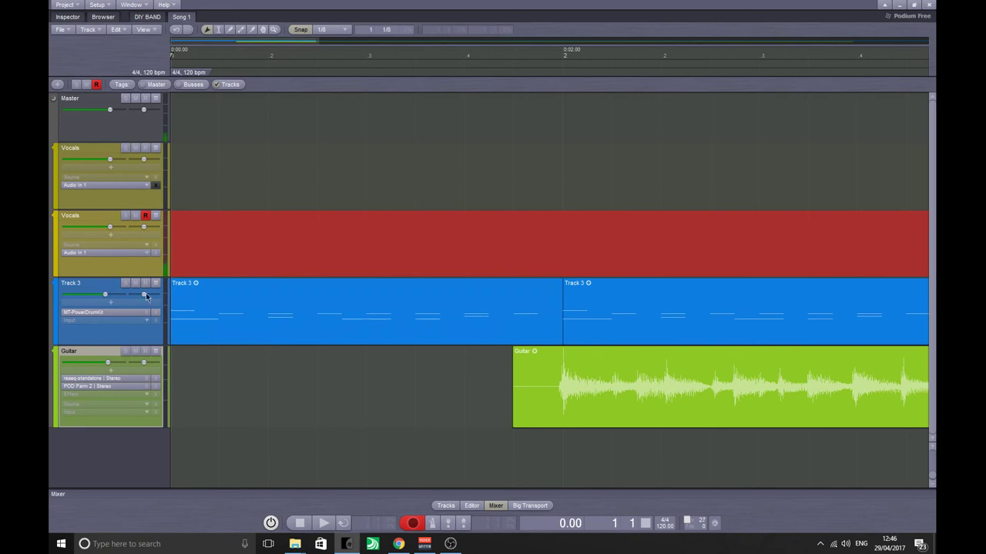
scroll(237, 389, "down", 4, "ctrl")
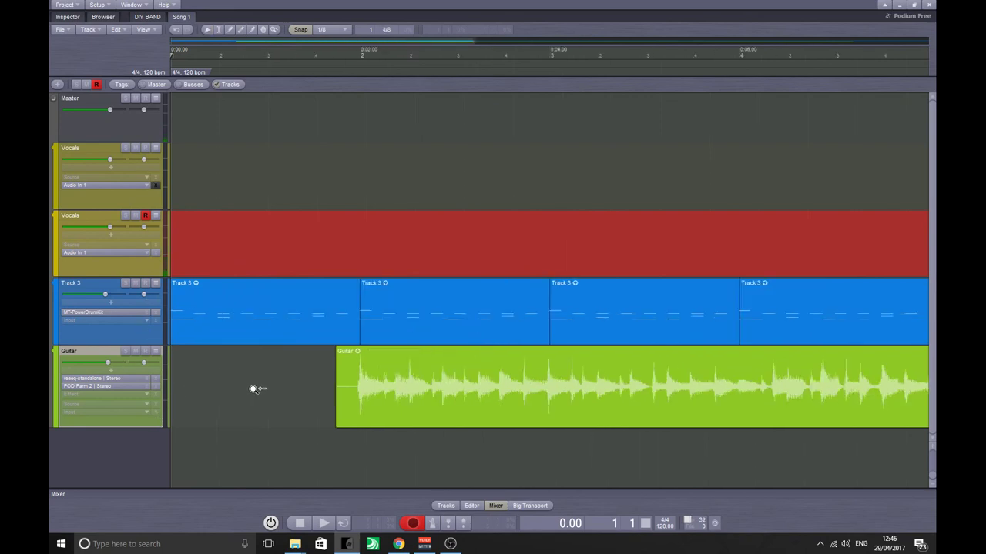
left_click(240, 376)
key("space")
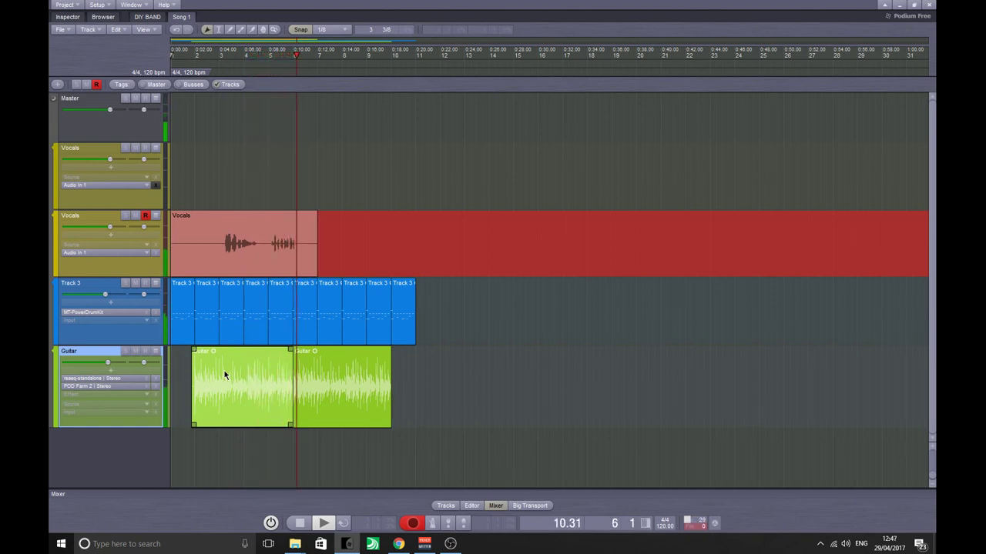
Step: Stop recording, trim the silent start of the new Vocals clip to just before bar 3 and play the song
left_click(242, 271)
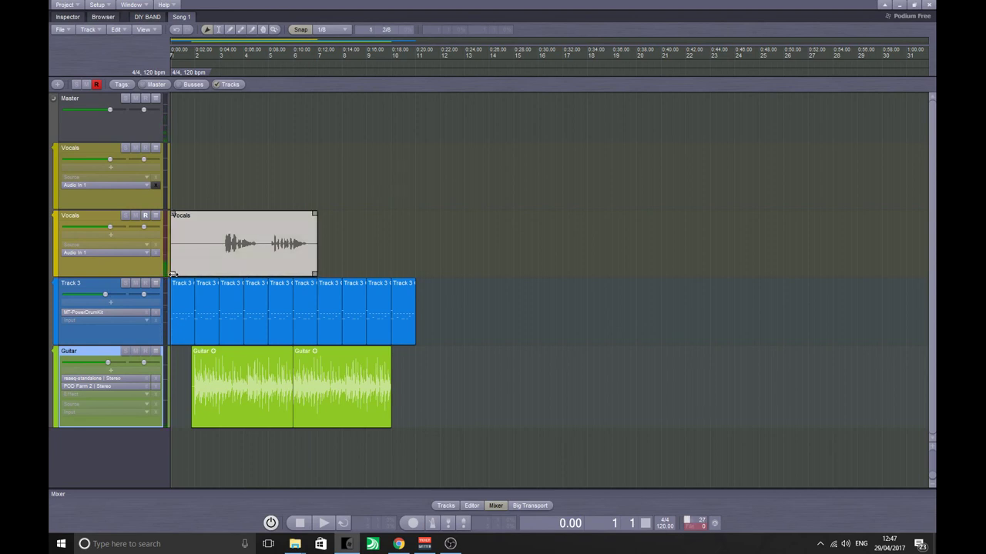
left_click_drag(174, 274, 216, 275)
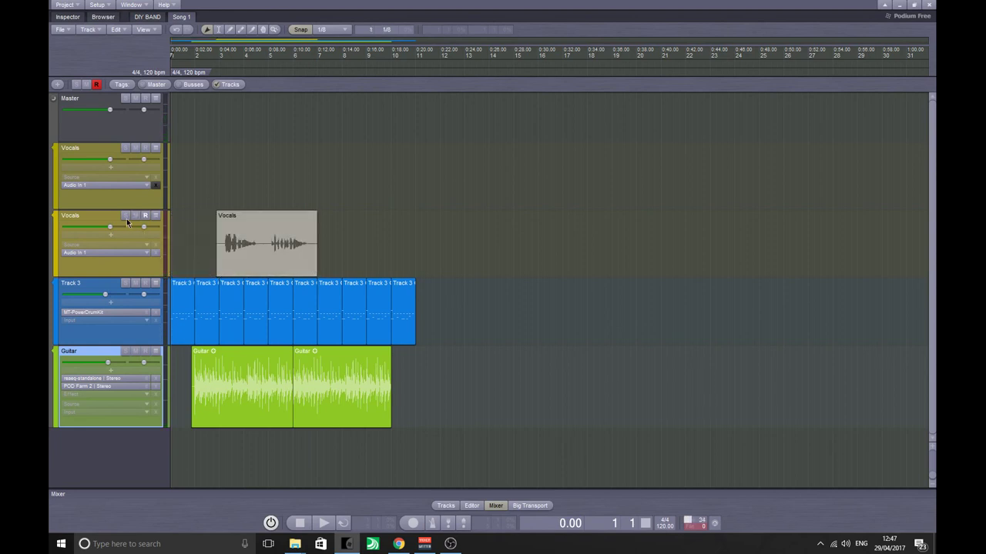
key("space")
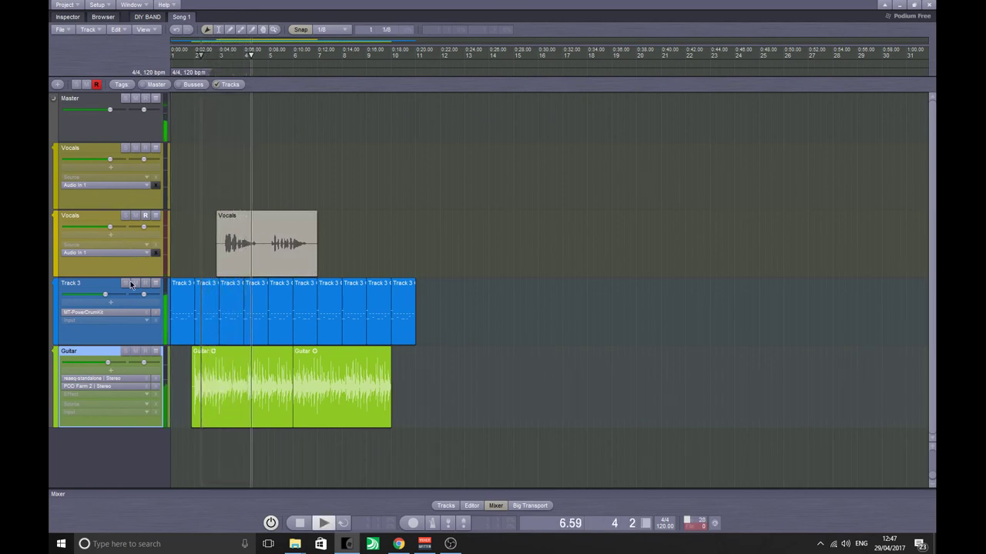
Step: Expand the mixer, dismiss the Track Properties dialog and check the microphone input level in Voicemeeter before returning to the mixer
left_click(246, 494)
double_click(427, 252)
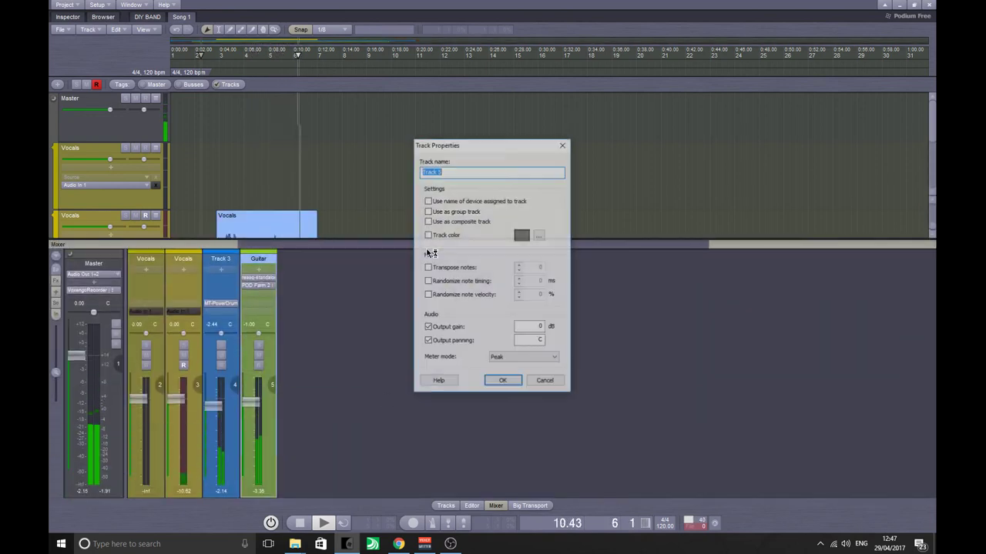
left_click(563, 144)
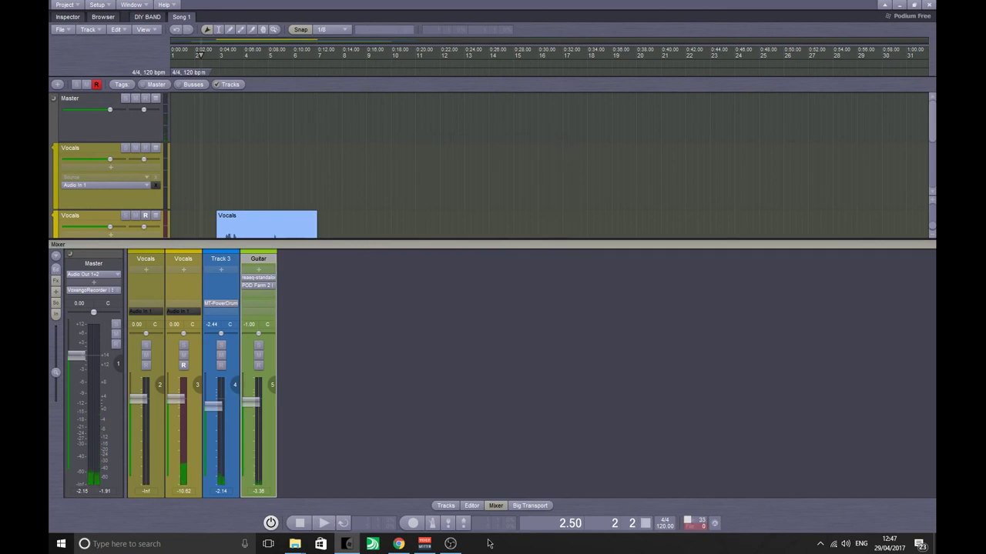
left_click(429, 545)
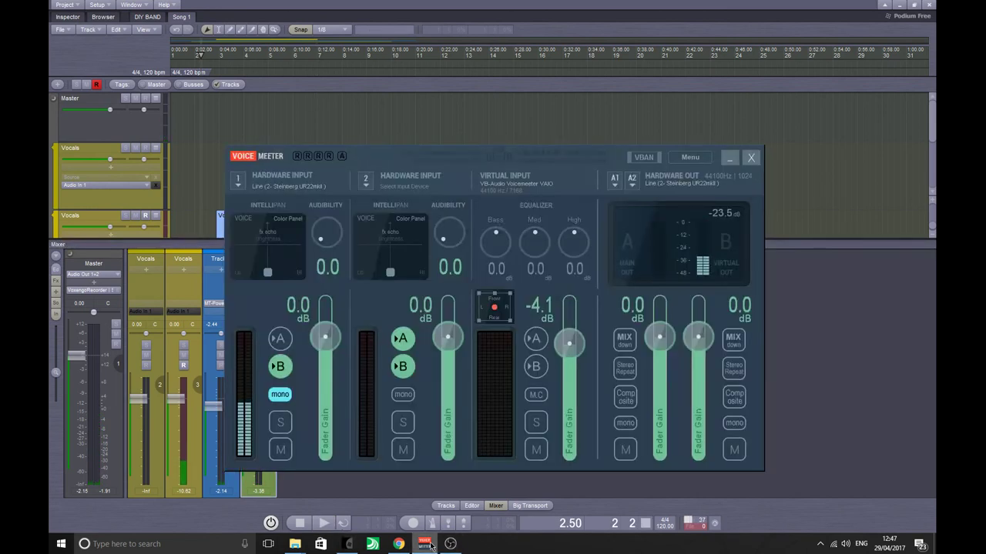
left_click(770, 344)
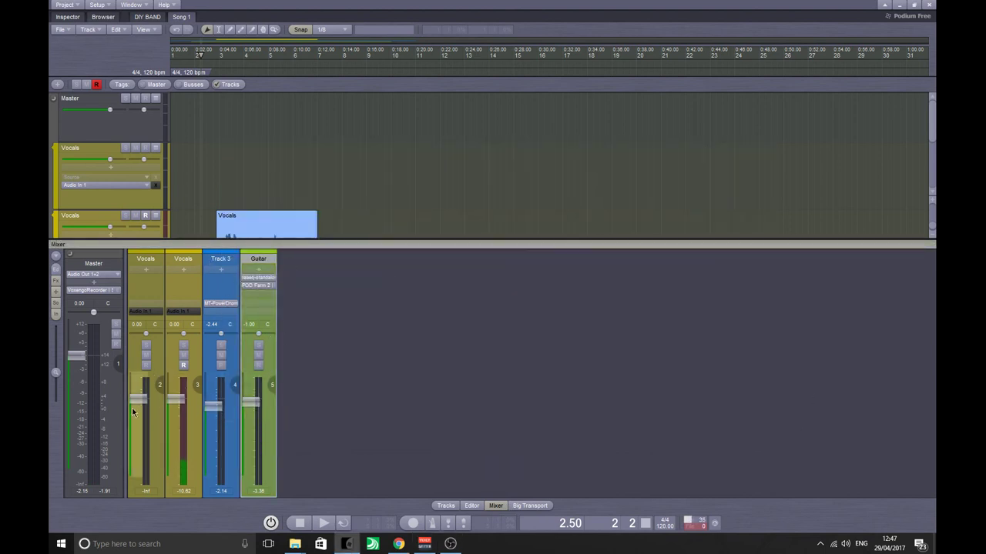
Step: Raise the second Vocals track's gain to +5.00 dB and play the song to hear the balance
scroll(176, 398, "up", 1)
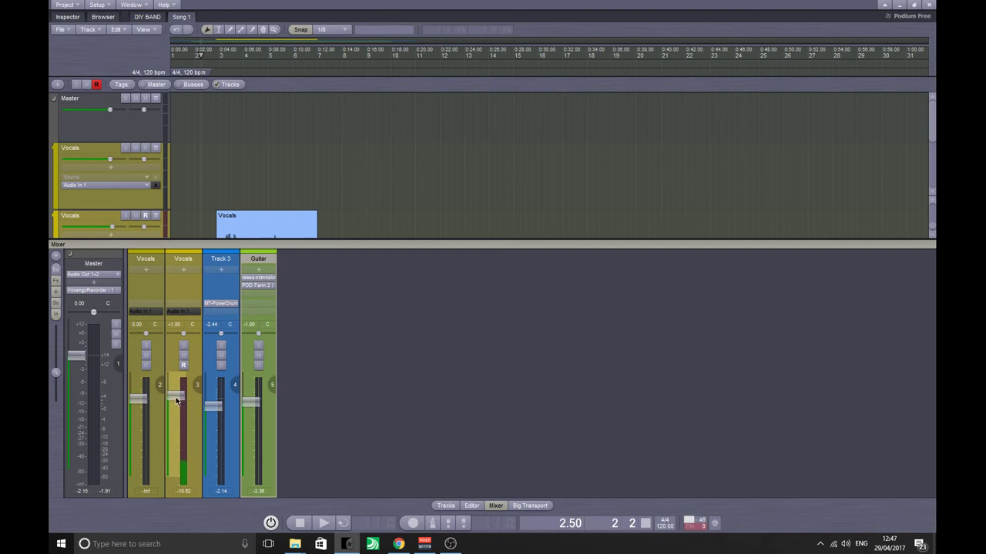
scroll(176, 401, "up", 4)
key("space")
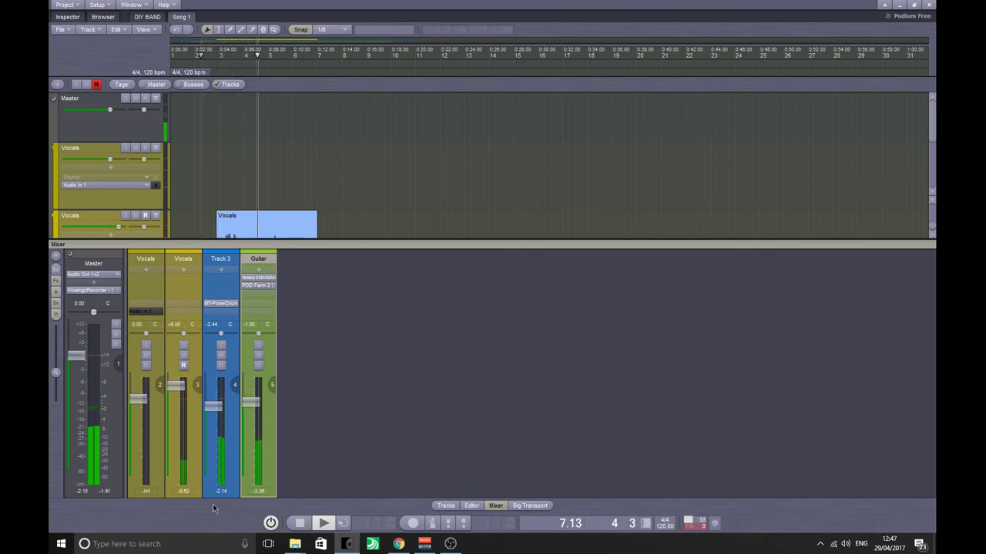
Step: Clear the Audio In 1 input from the first Vocals track and stop playback
left_click(141, 312)
key("space")
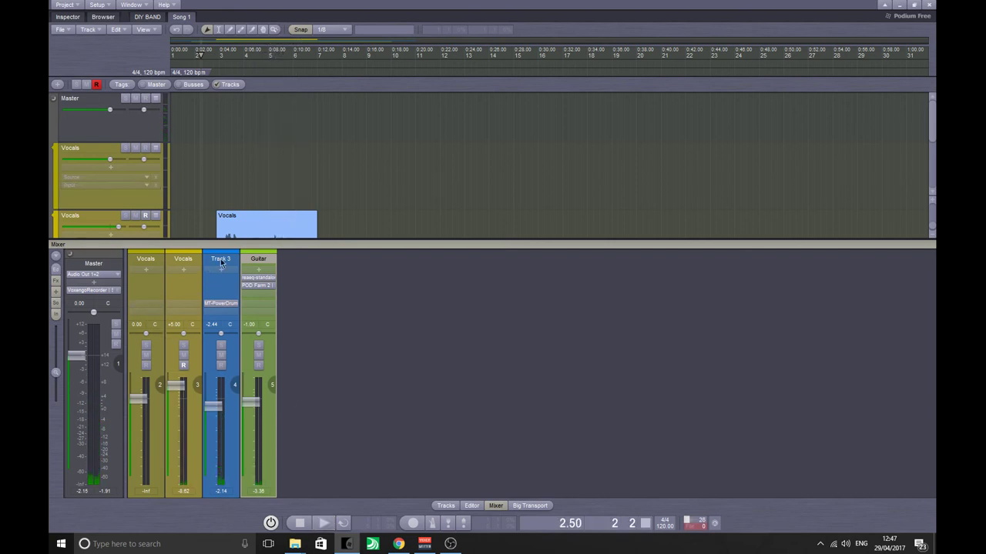
Step: View the effect categories available for the second Vocals track without adding any, and collapse the mixer
left_click(175, 271)
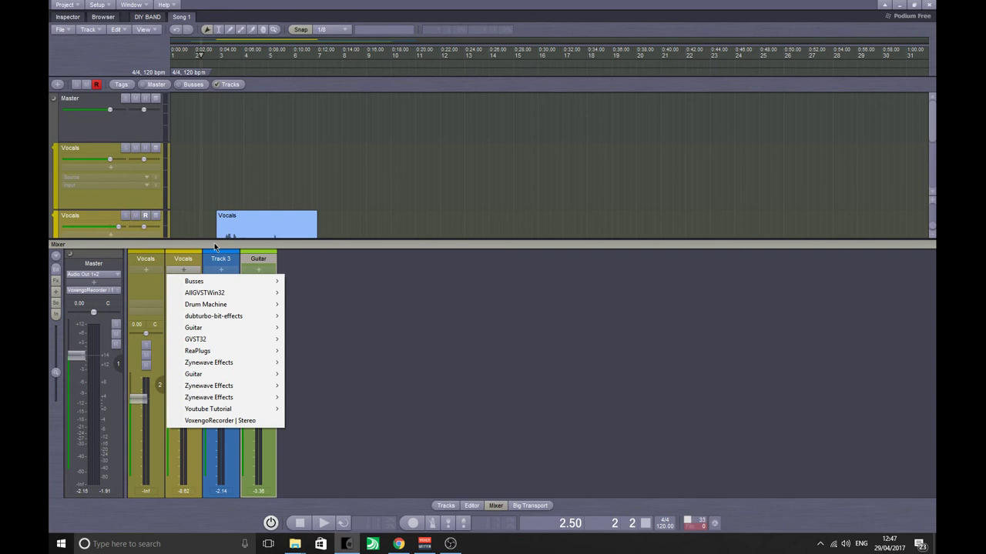
left_click(396, 352)
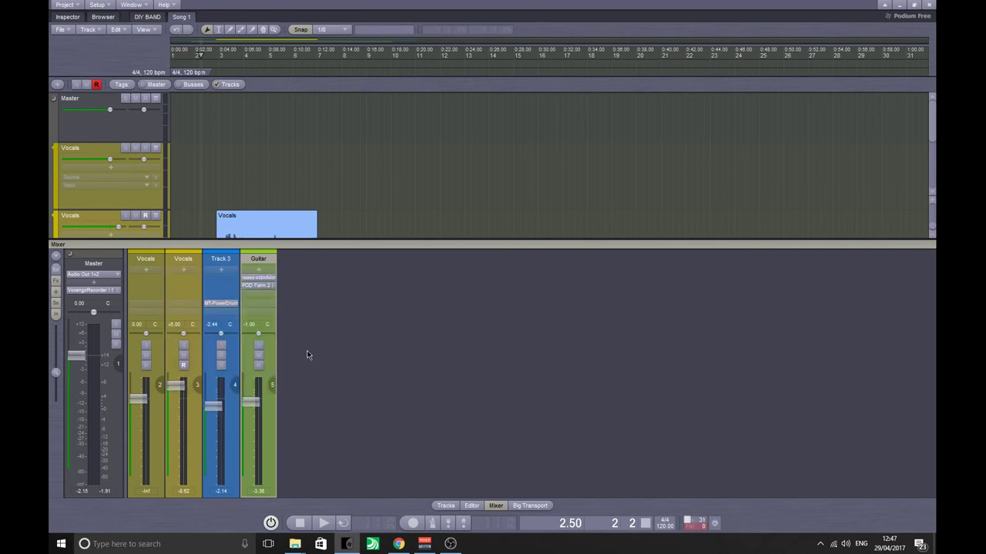
left_click_drag(323, 244, 323, 494)
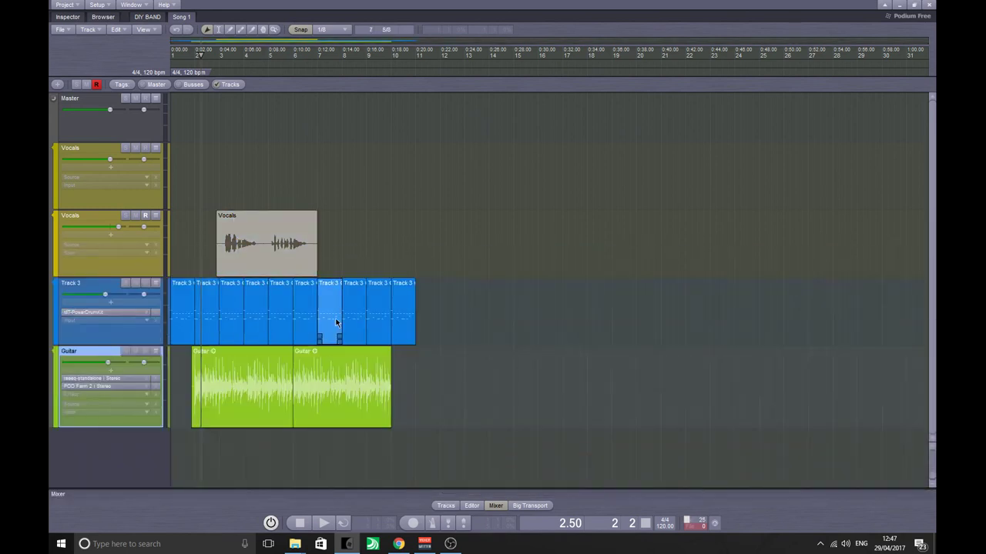